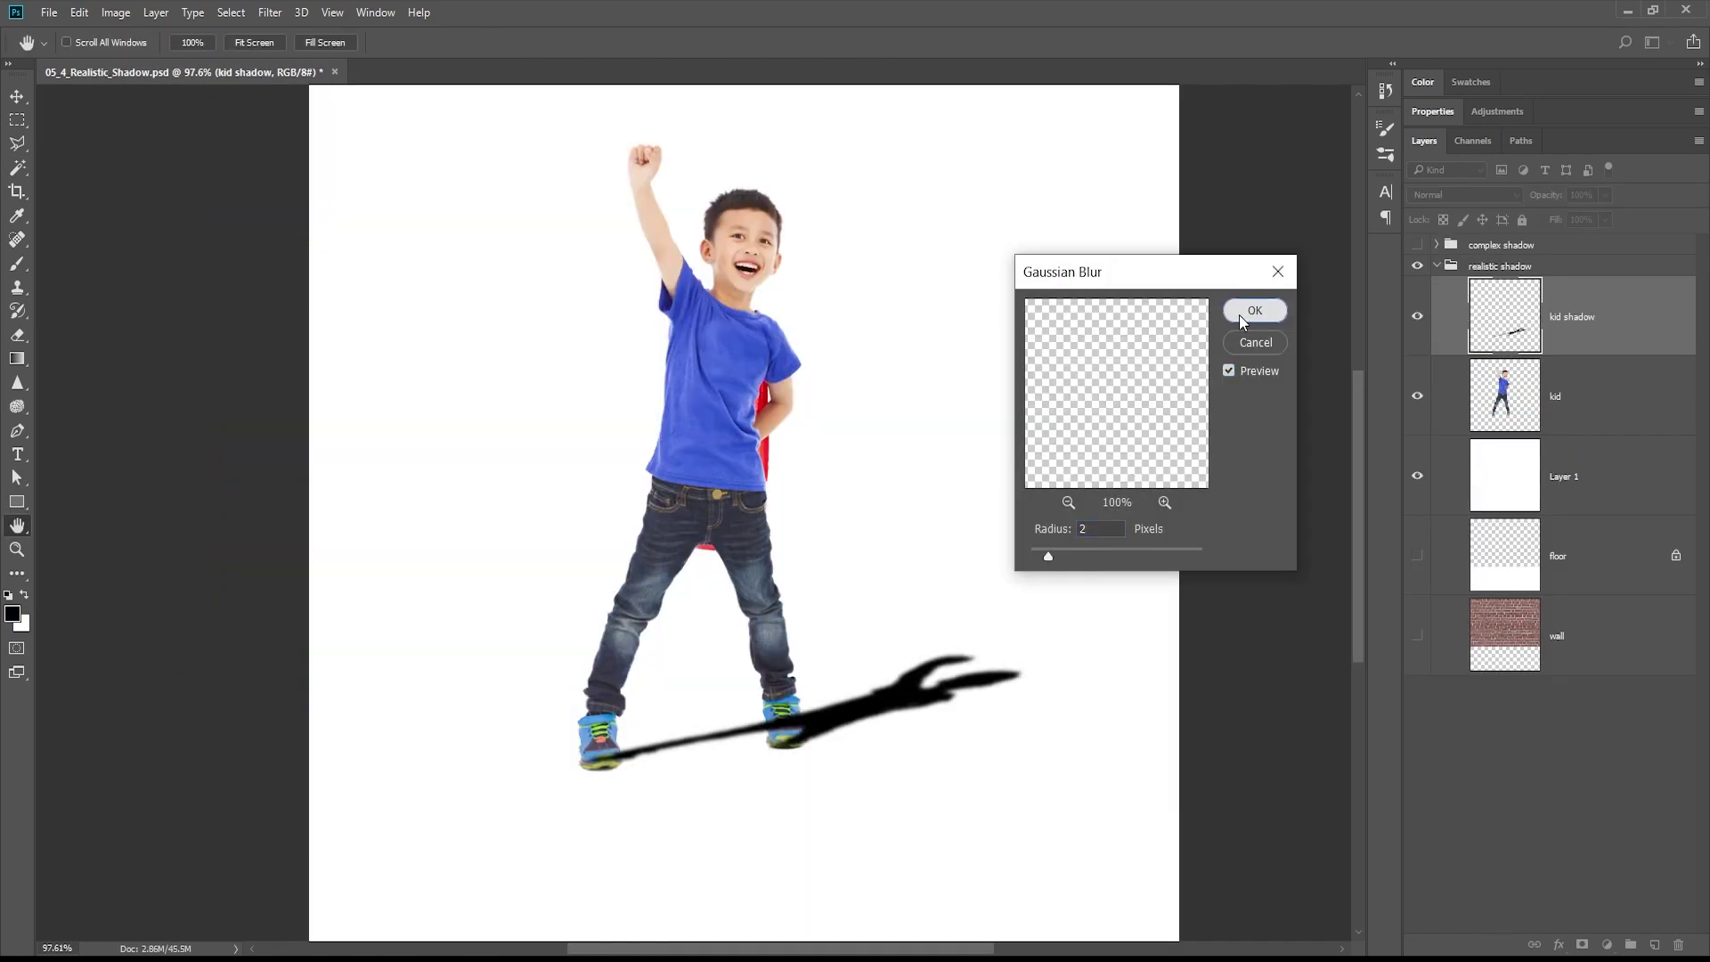
# Step: Apply a Gaussian Blur with a 2-pixel radius to the kid shadow and show the madal layer in the complex shadow group
pyautogui.click(1240, 312)
pyautogui.moveTo(1572, 394); pyautogui.dragTo(1576, 410)
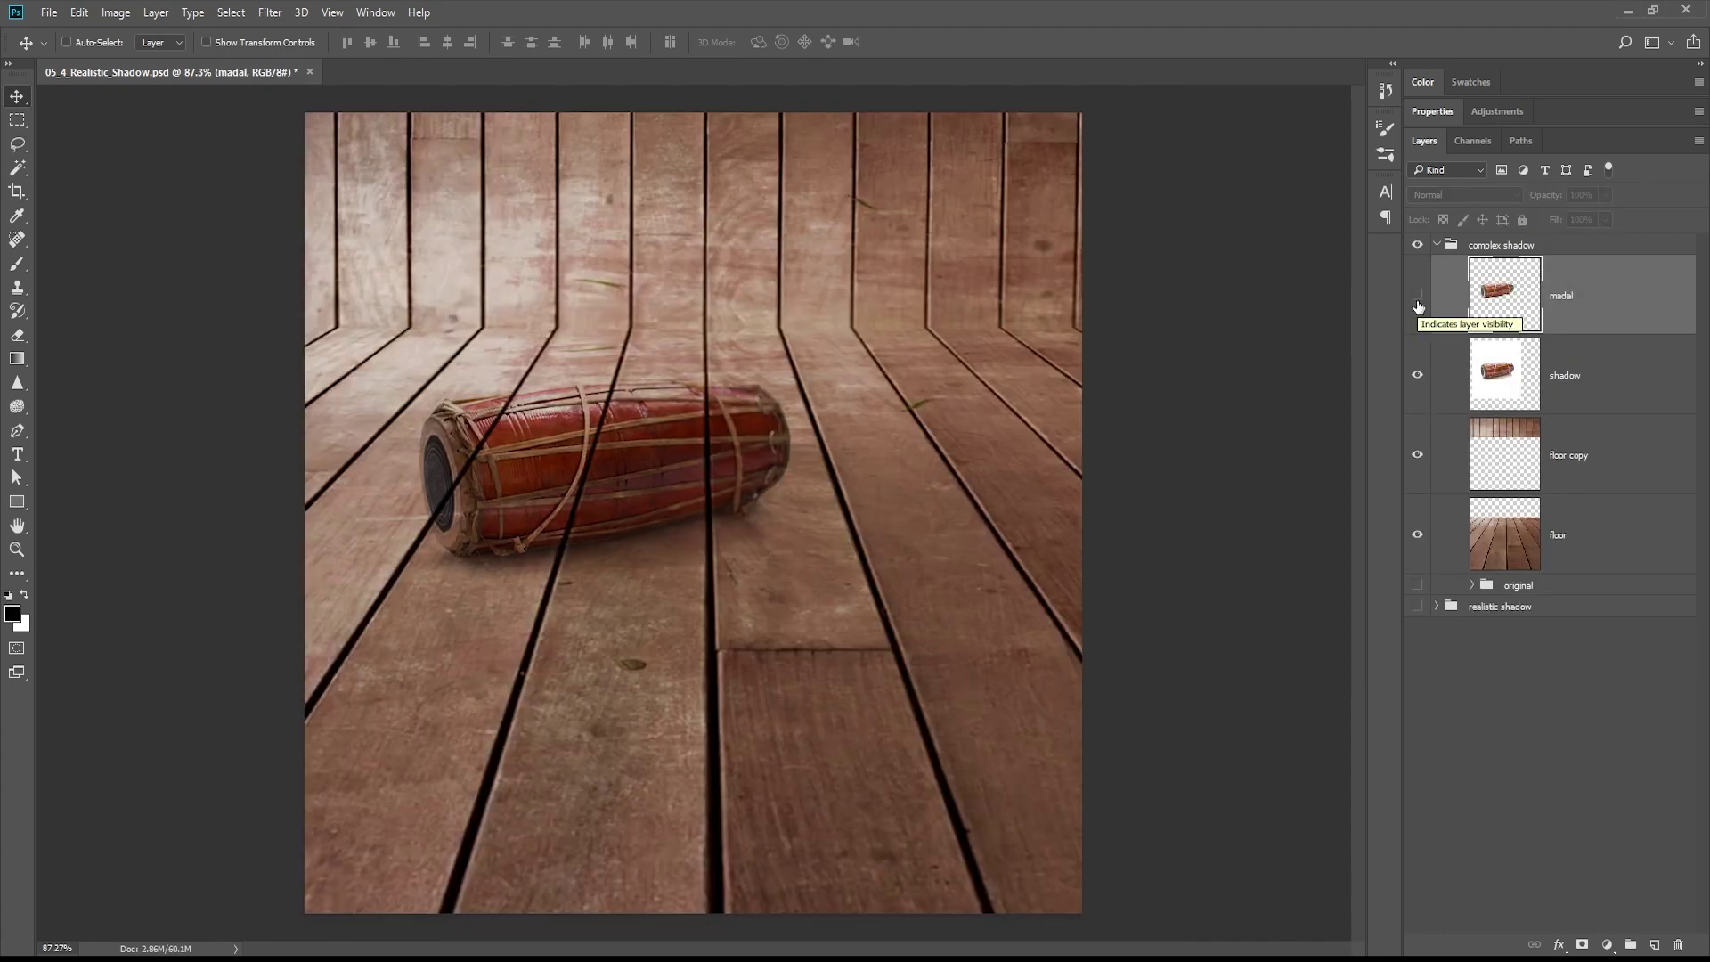
pyautogui.click(1416, 296)
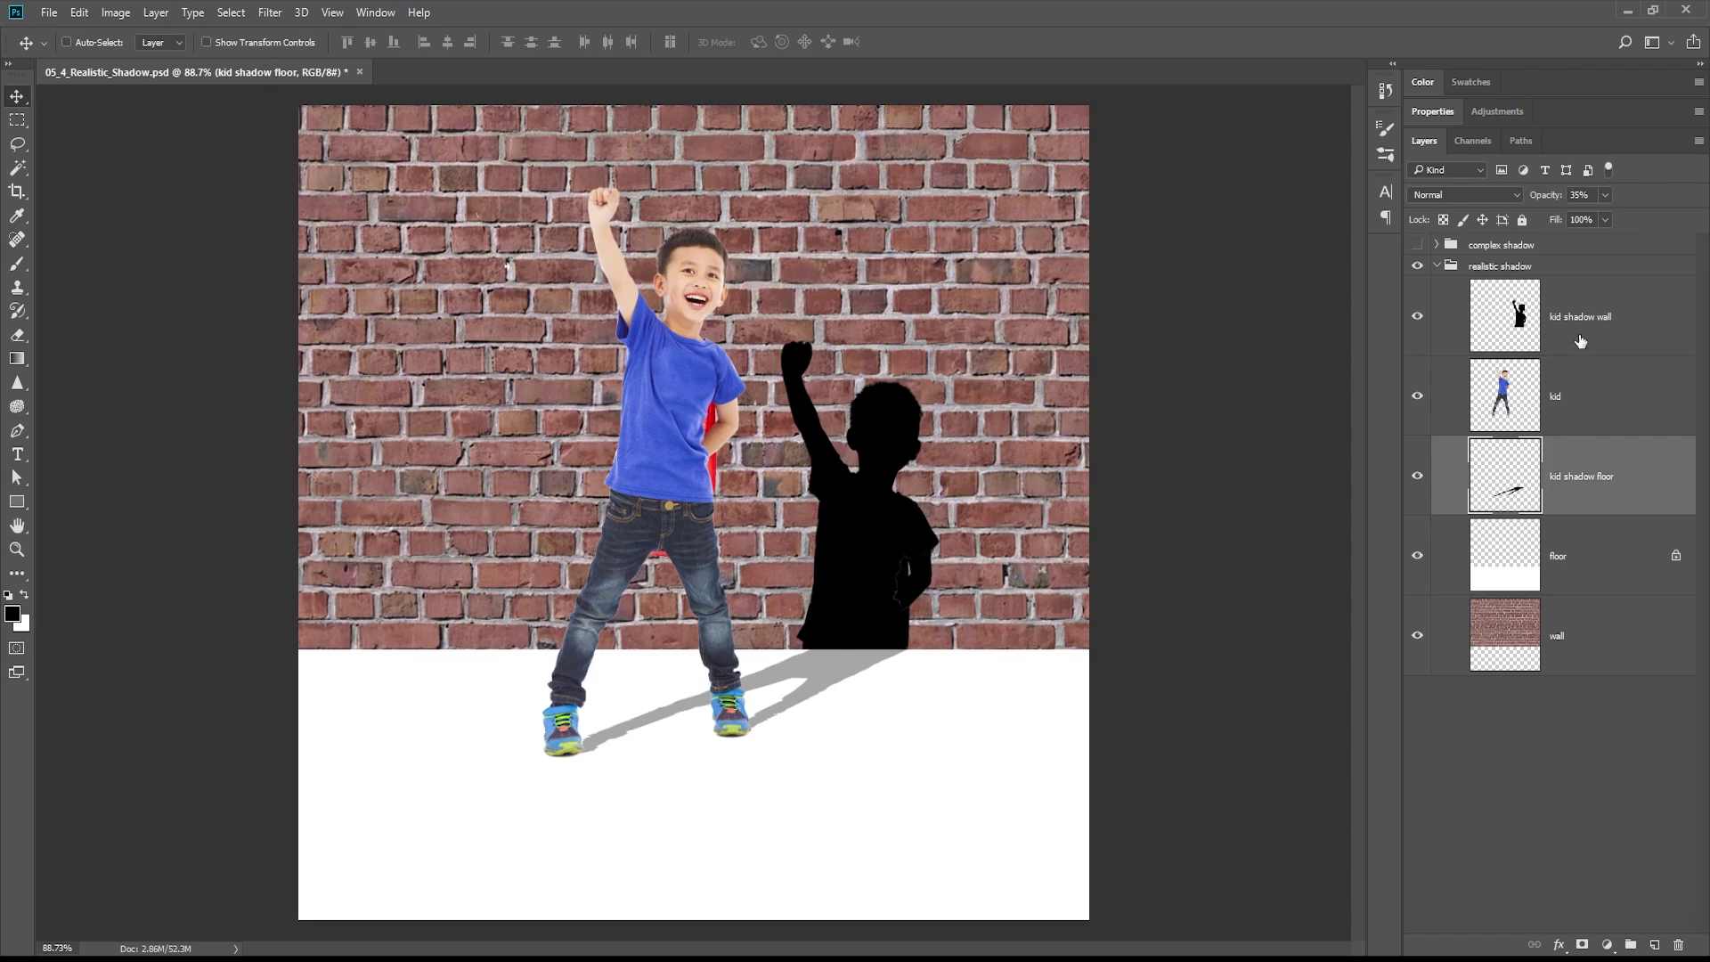
pyautogui.moveTo(1581, 343); pyautogui.dragTo(1583, 418)
pyautogui.moveTo(1550, 200)
pyautogui.mouseDown()
pyautogui.moveTo(1513, 202)
pyautogui.moveTo(1549, 201)
pyautogui.mouseUp()
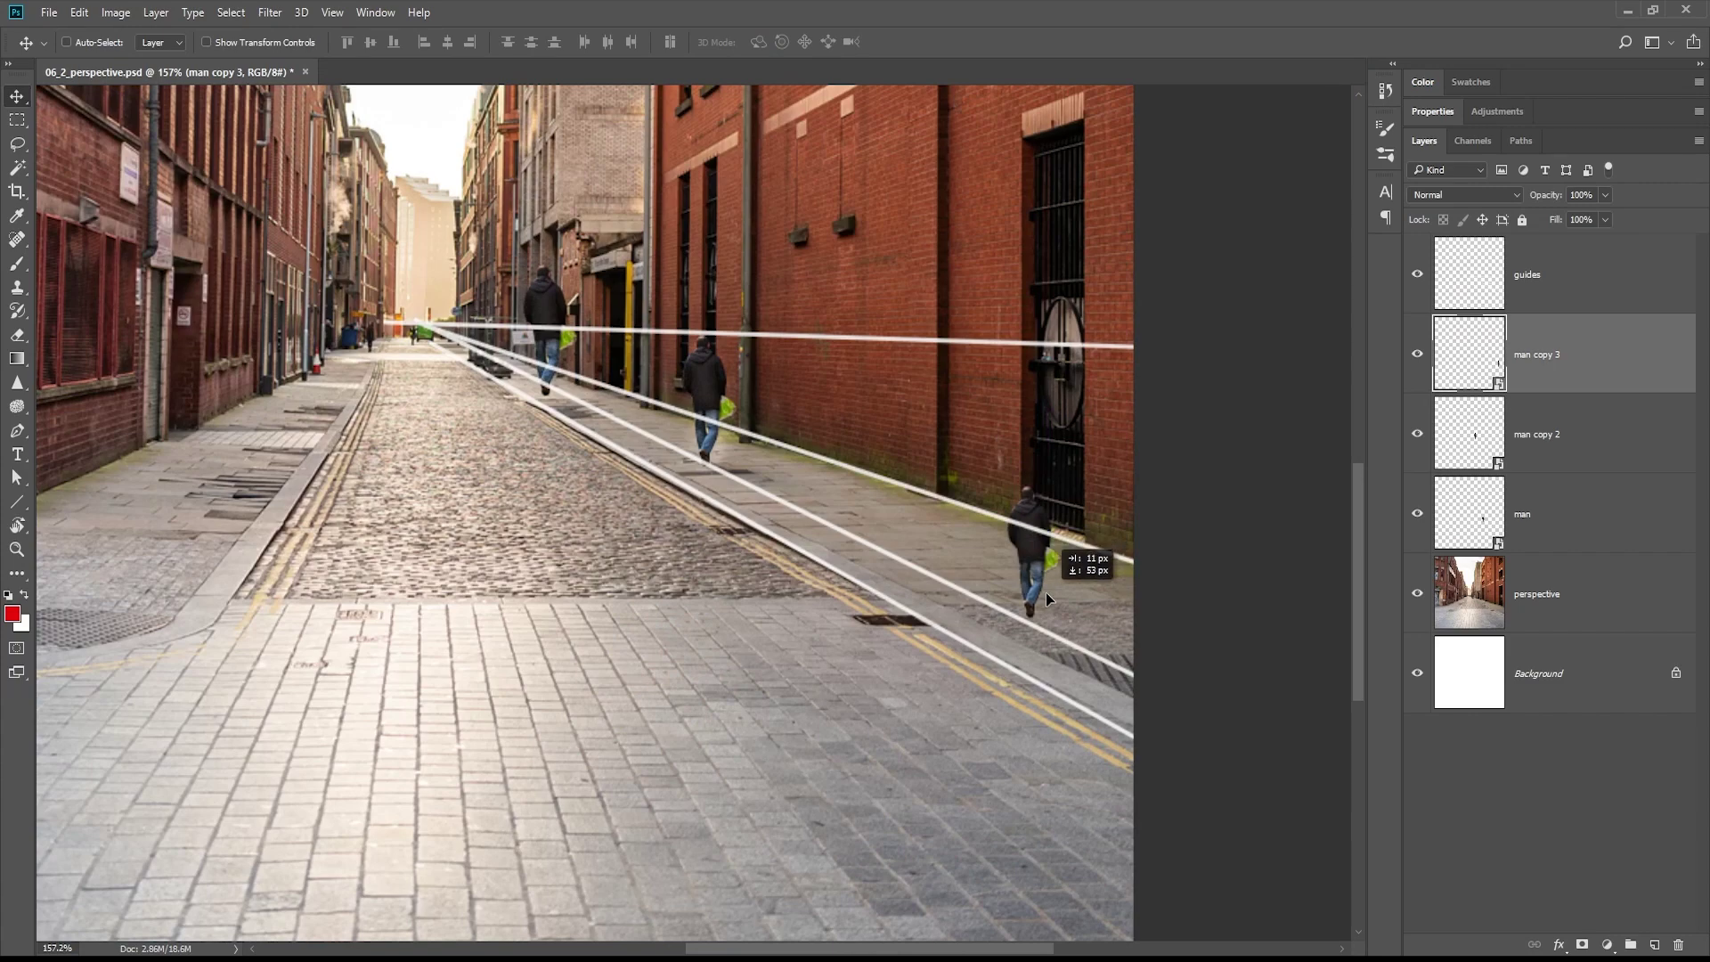
# Step: Place the man copy 3 figure on the sidewalk between the perspective guides and enlarge it with Free Transform
pyautogui.moveTo(1045, 591); pyautogui.dragTo(1042, 618)
pyautogui.click(79, 12)
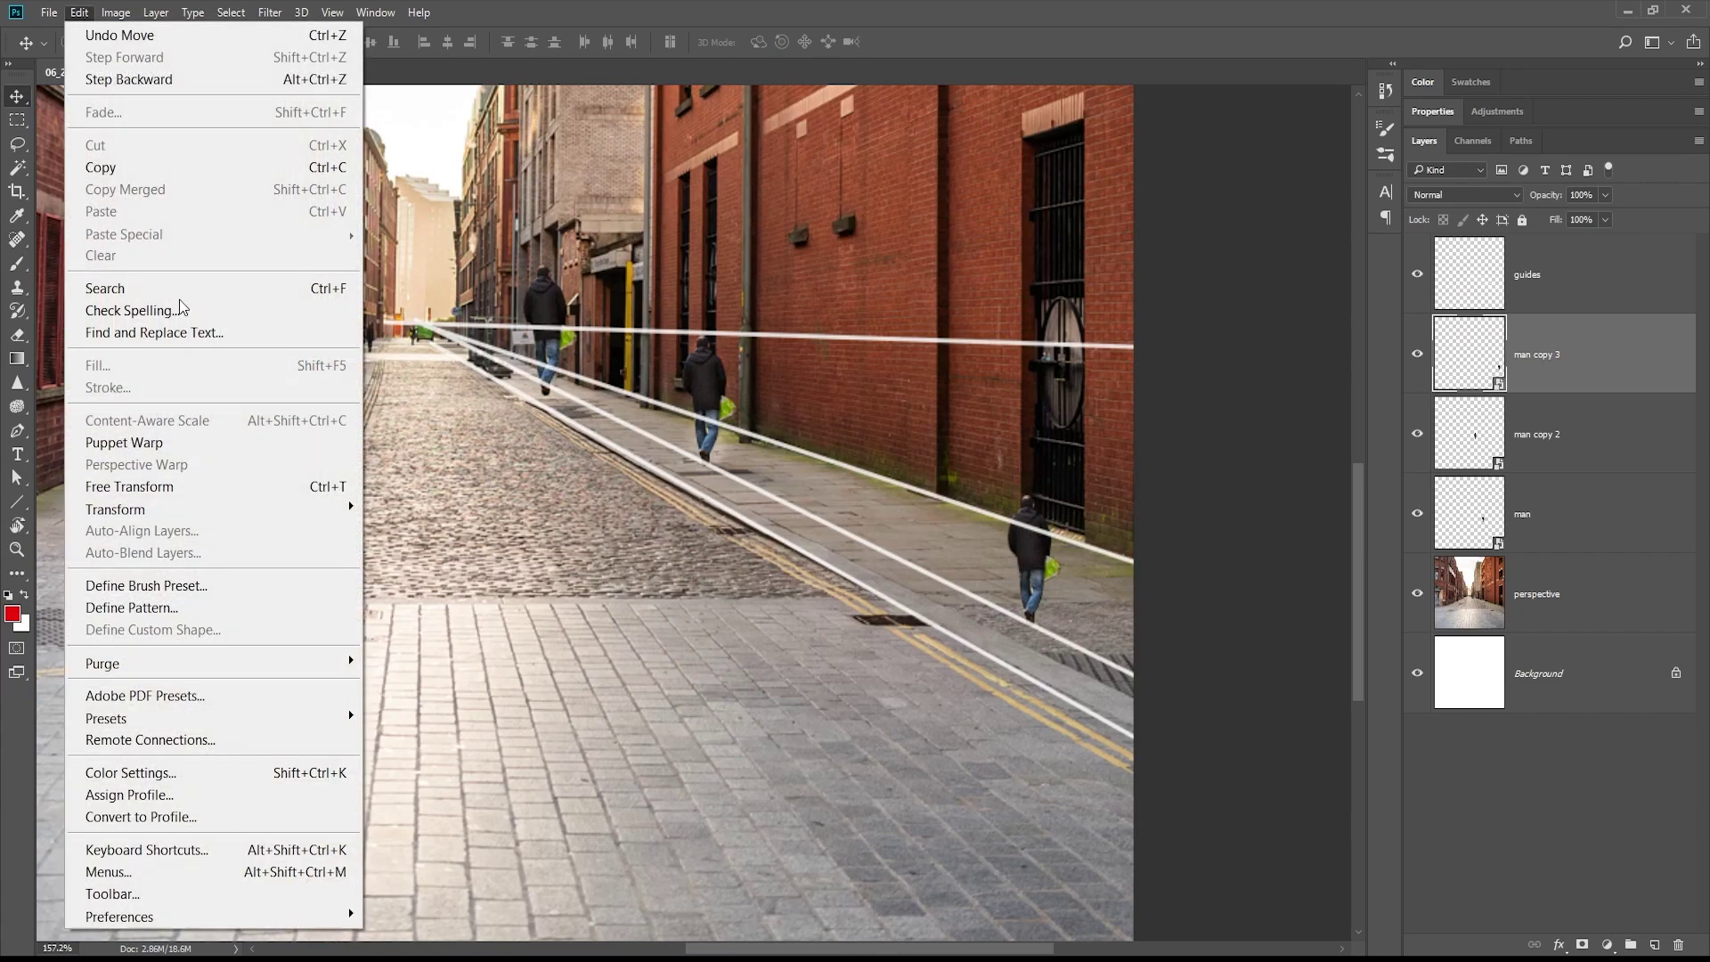
pyautogui.click(134, 486)
pyautogui.moveTo(1007, 496); pyautogui.dragTo(942, 341)
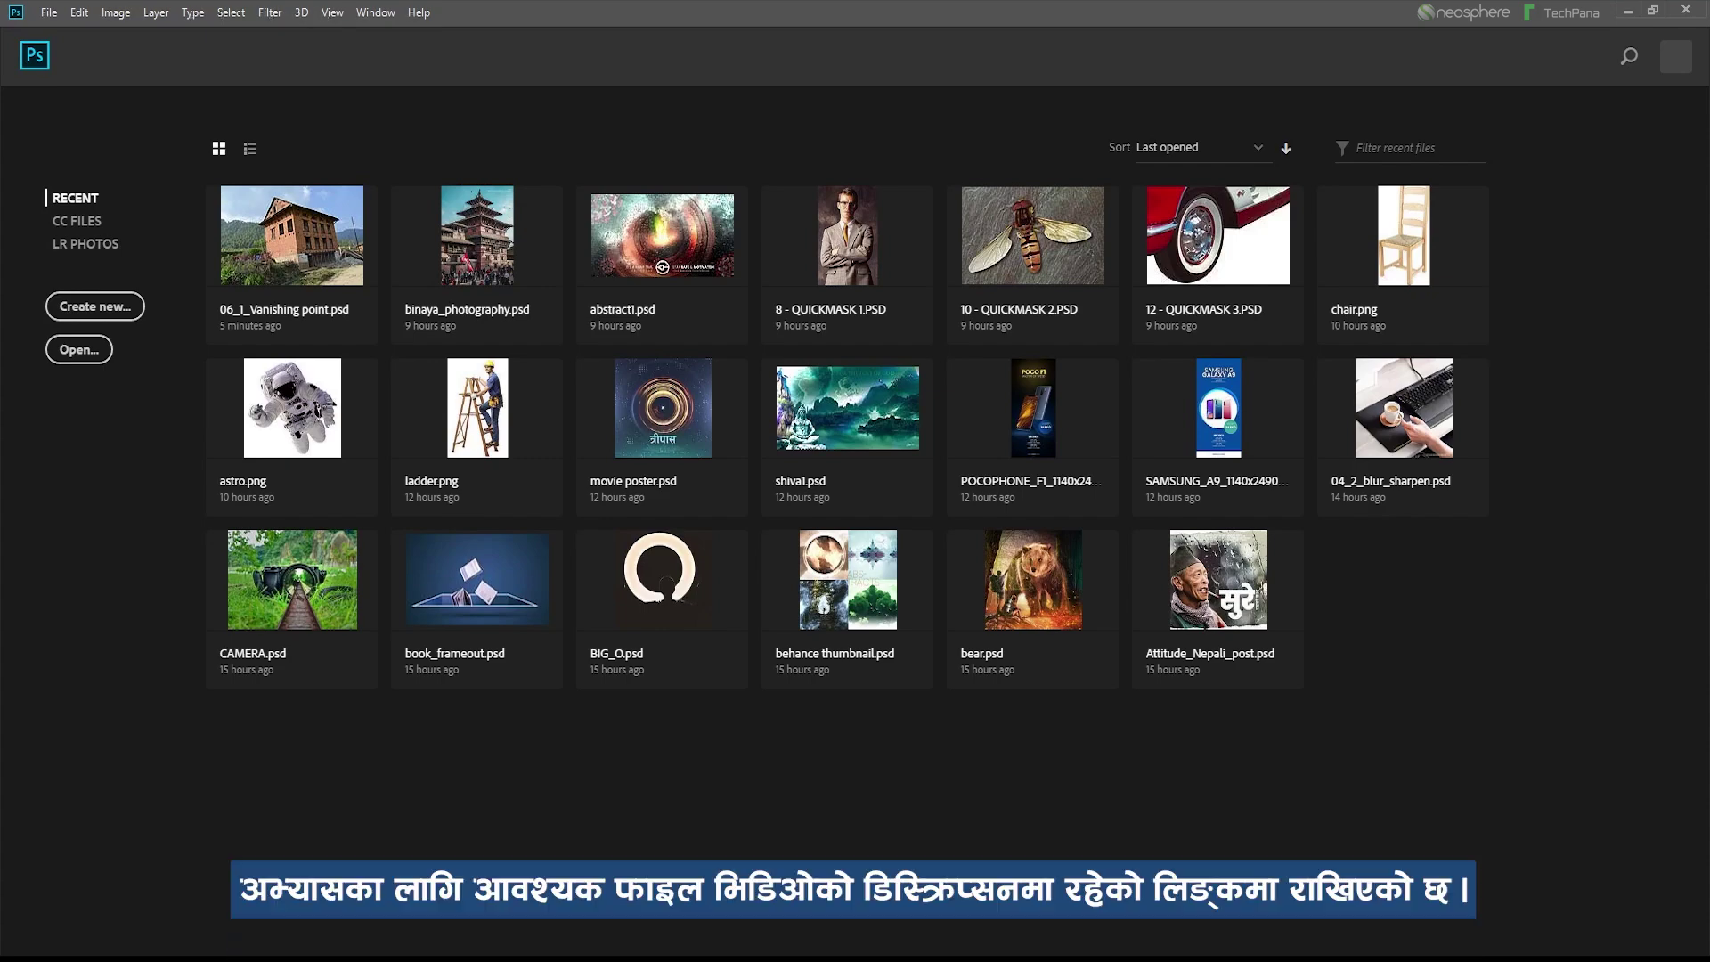
# Step: Open the file 06_1_Vanishing point.psd from its practice folder
pyautogui.hotkey('alt', 'Tab')
pyautogui.doubleClick(1146, 469)
pyautogui.doubleClick(1140, 313)
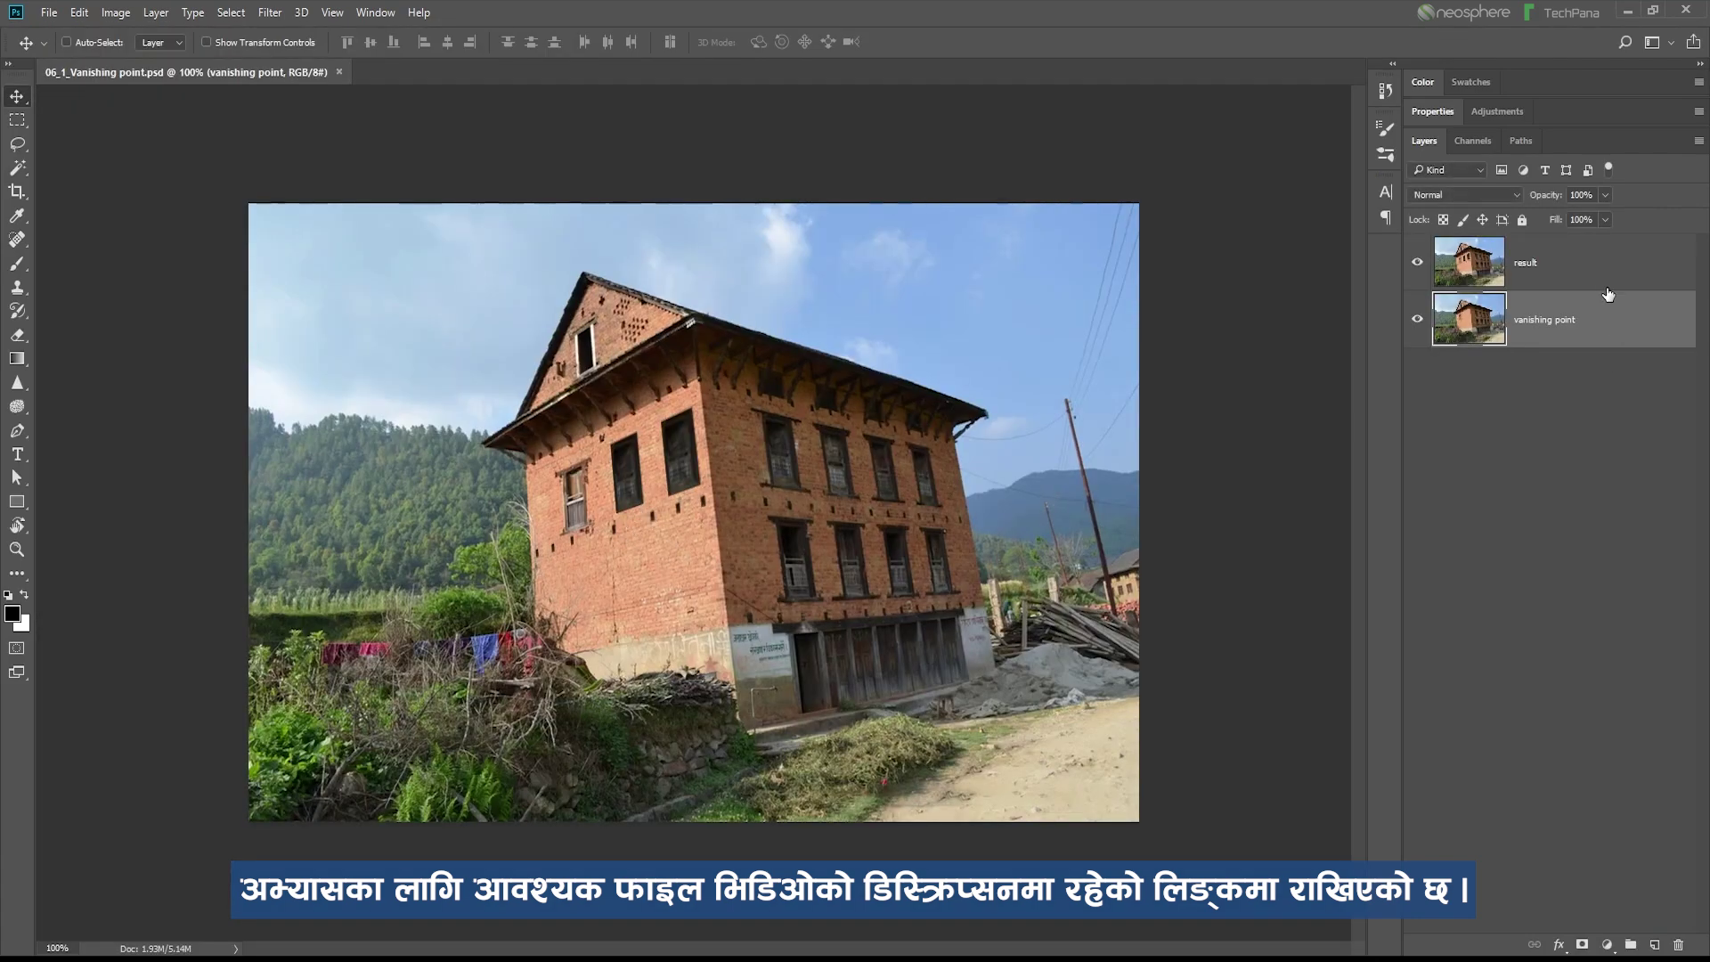
# Step: Sketch outlines of both brick walls and direction arrows in black brush strokes on a new layer, and delete that layer
pyautogui.click(1600, 285)
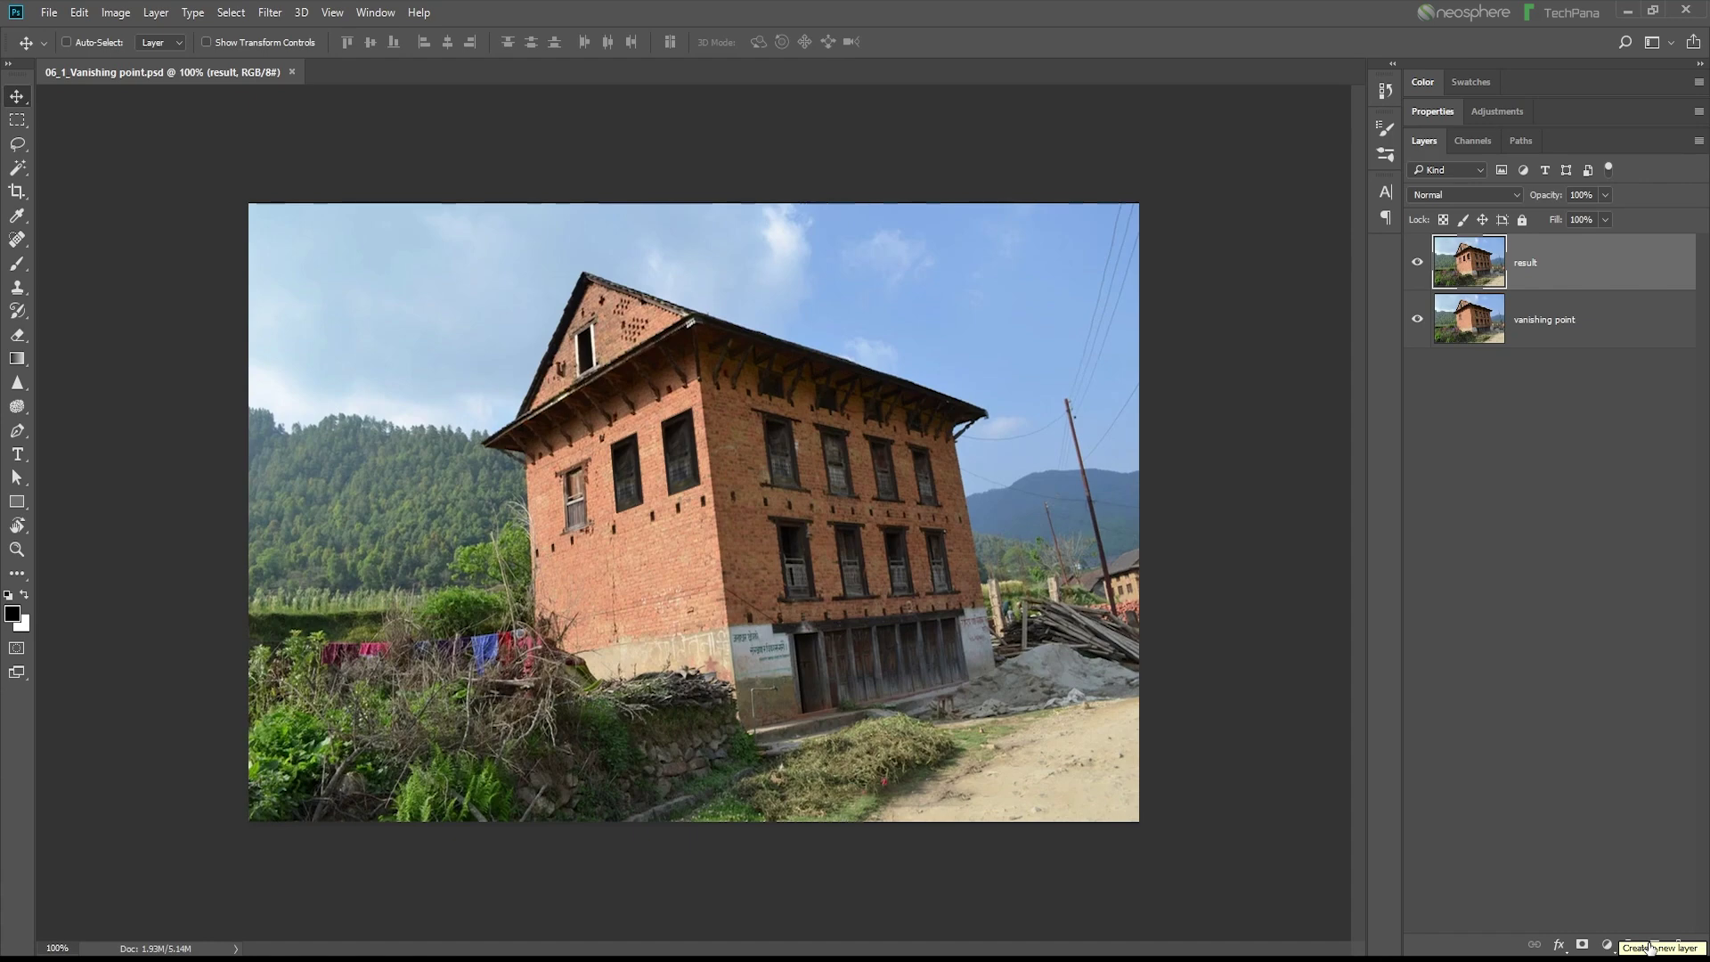
pyautogui.click(1652, 946)
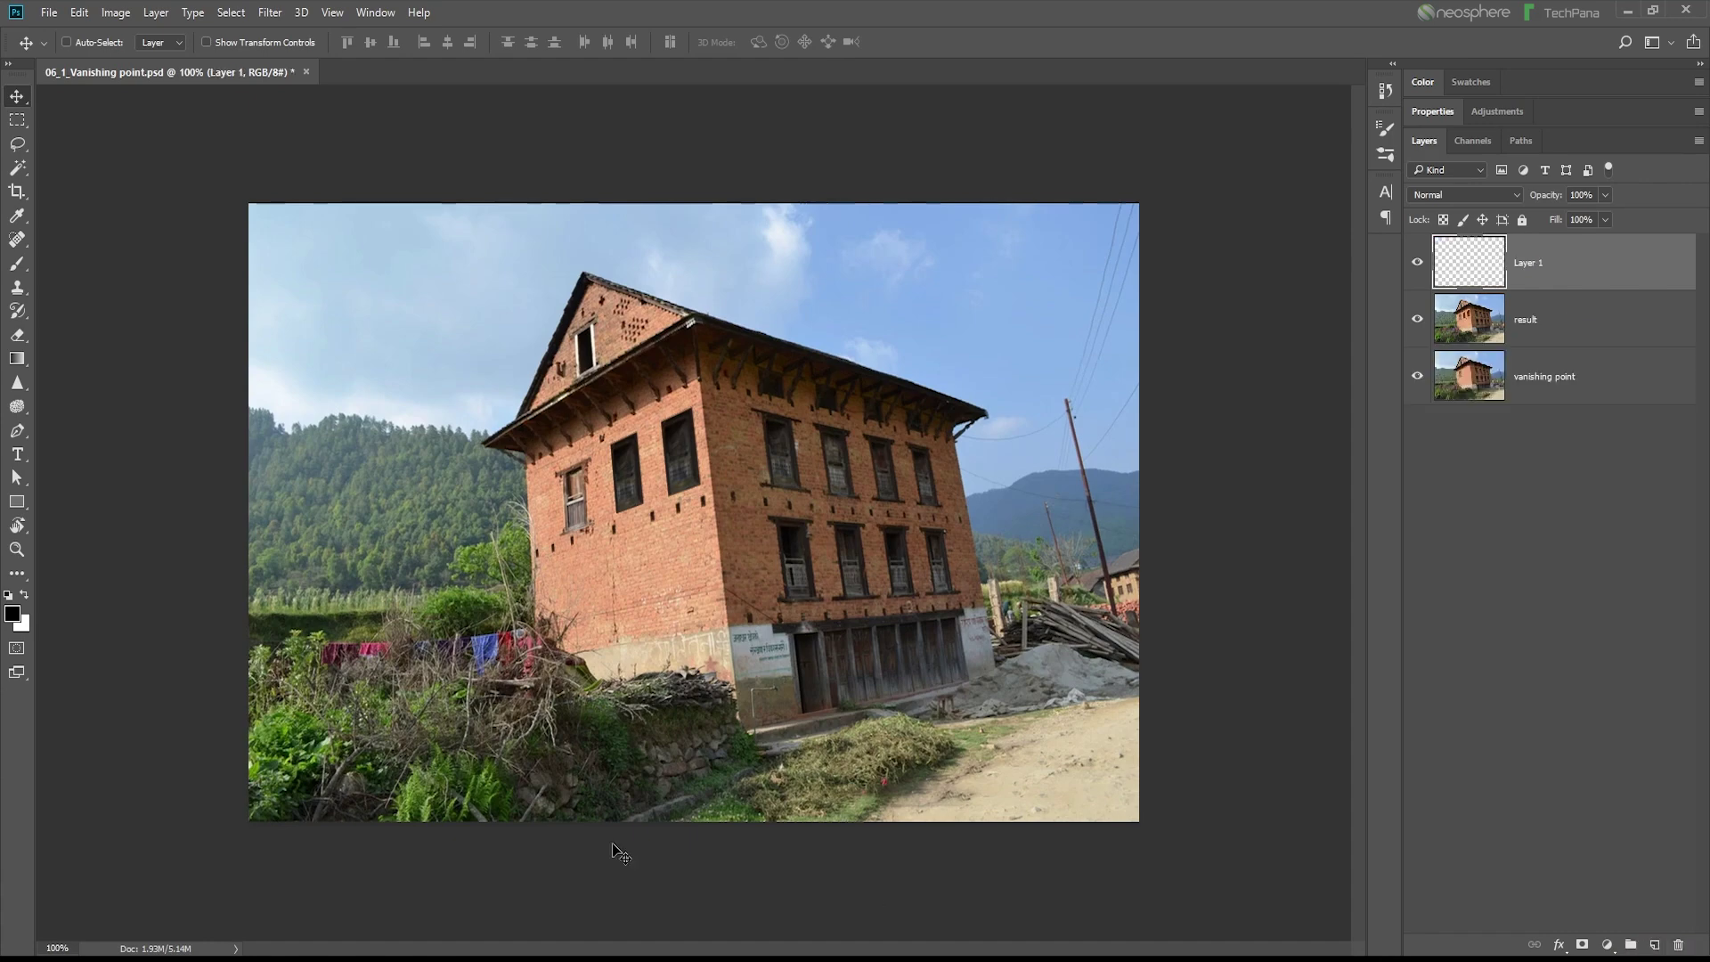
pyautogui.click(16, 265)
pyautogui.moveTo(531, 442)
pyautogui.mouseDown()
pyautogui.moveTo(677, 398)
pyautogui.moveTo(706, 651)
pyautogui.moveTo(568, 656)
pyautogui.moveTo(531, 447)
pyautogui.mouseUp()
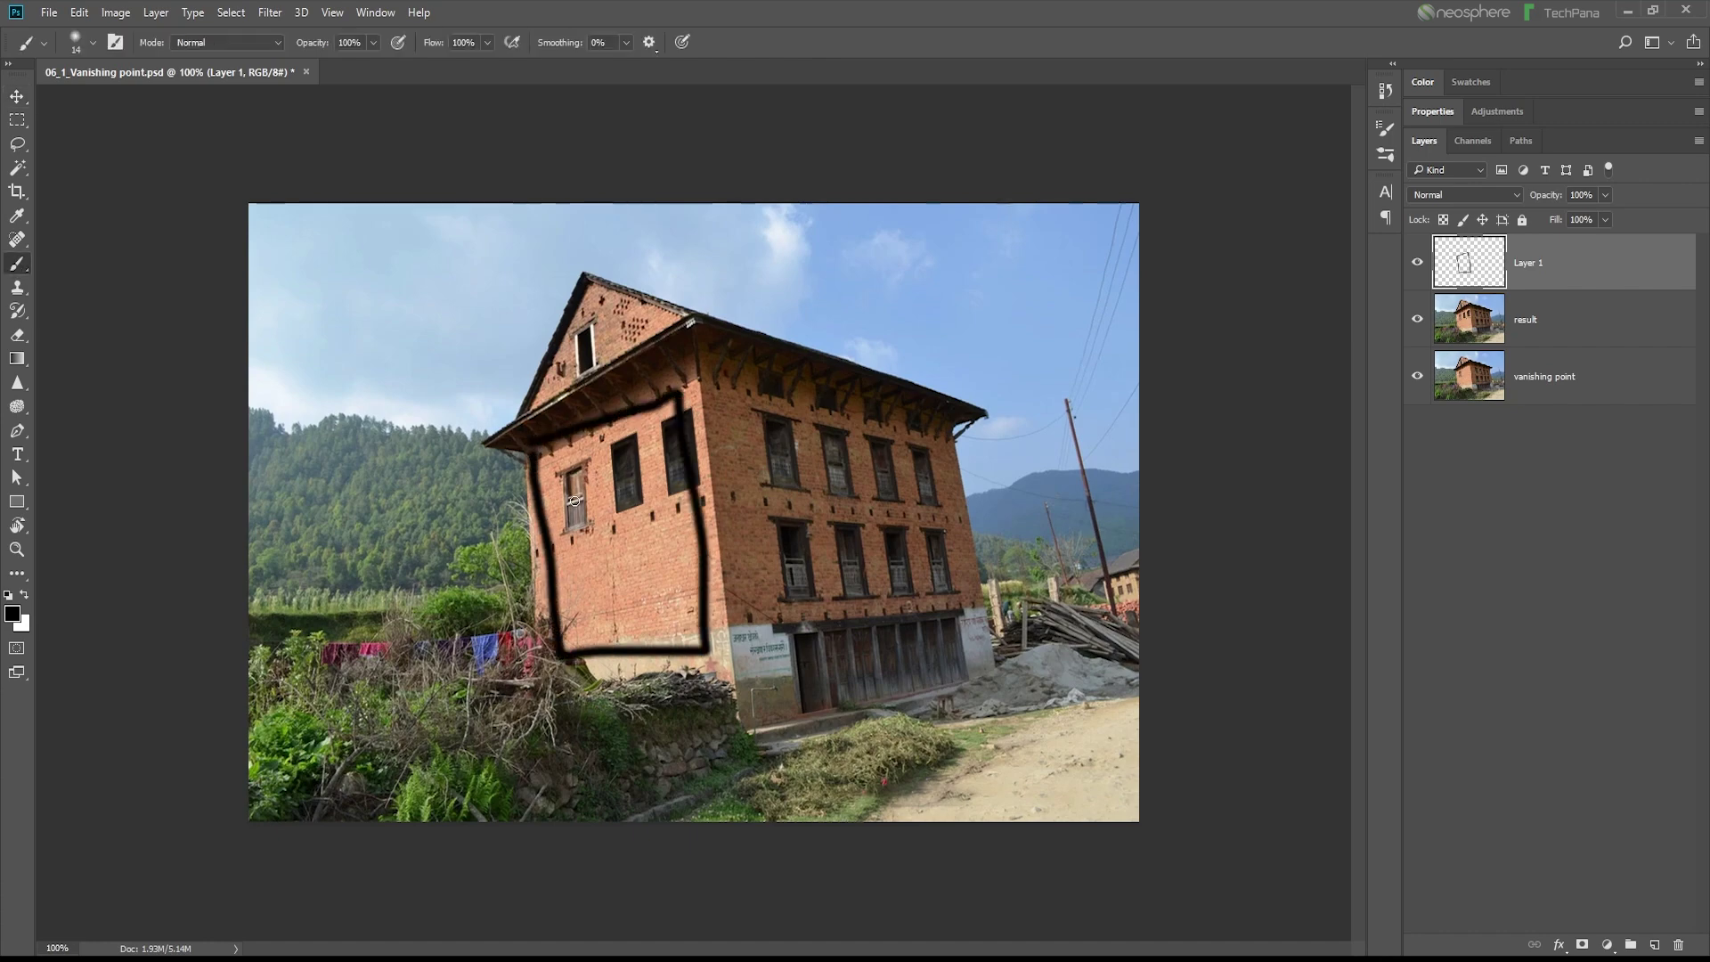
pyautogui.moveTo(576, 499)
pyautogui.mouseDown()
pyautogui.moveTo(379, 549)
pyautogui.moveTo(368, 534)
pyautogui.moveTo(364, 568)
pyautogui.moveTo(400, 567)
pyautogui.mouseUp()
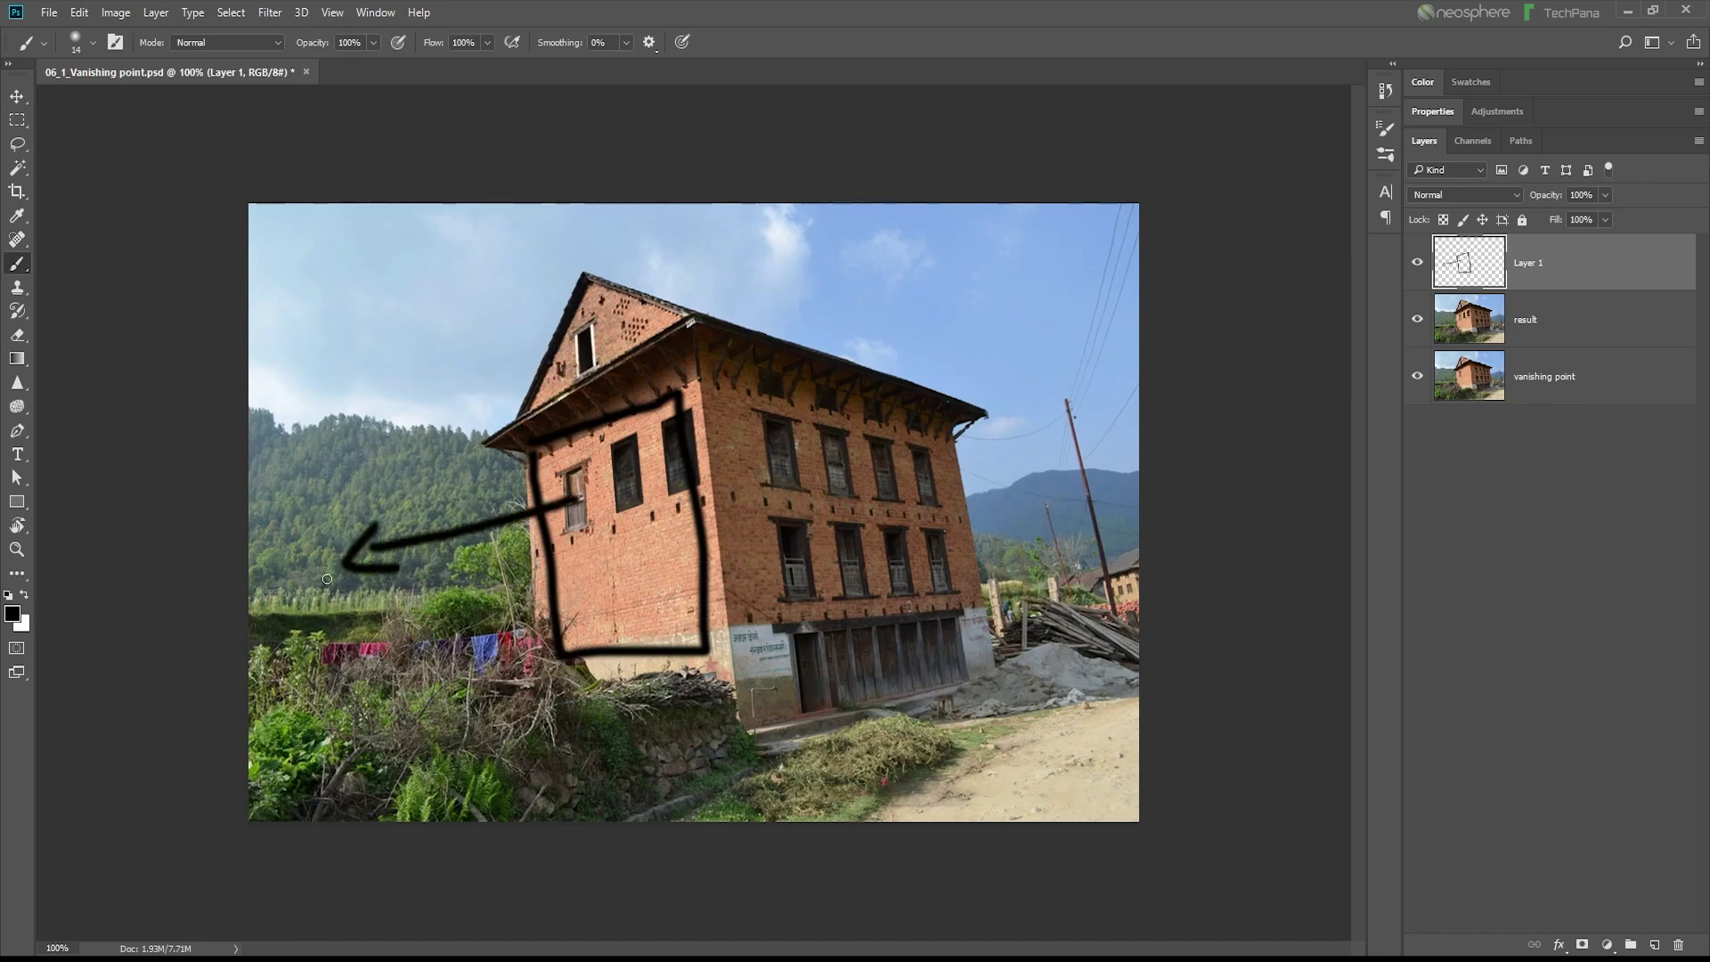
pyautogui.moveTo(649, 493)
pyautogui.mouseDown()
pyautogui.moveTo(692, 486)
pyautogui.moveTo(679, 501)
pyautogui.mouseUp()
pyautogui.moveTo(704, 402)
pyautogui.mouseDown()
pyautogui.moveTo(741, 603)
pyautogui.moveTo(962, 598)
pyautogui.moveTo(931, 444)
pyautogui.moveTo(703, 403)
pyautogui.mouseUp()
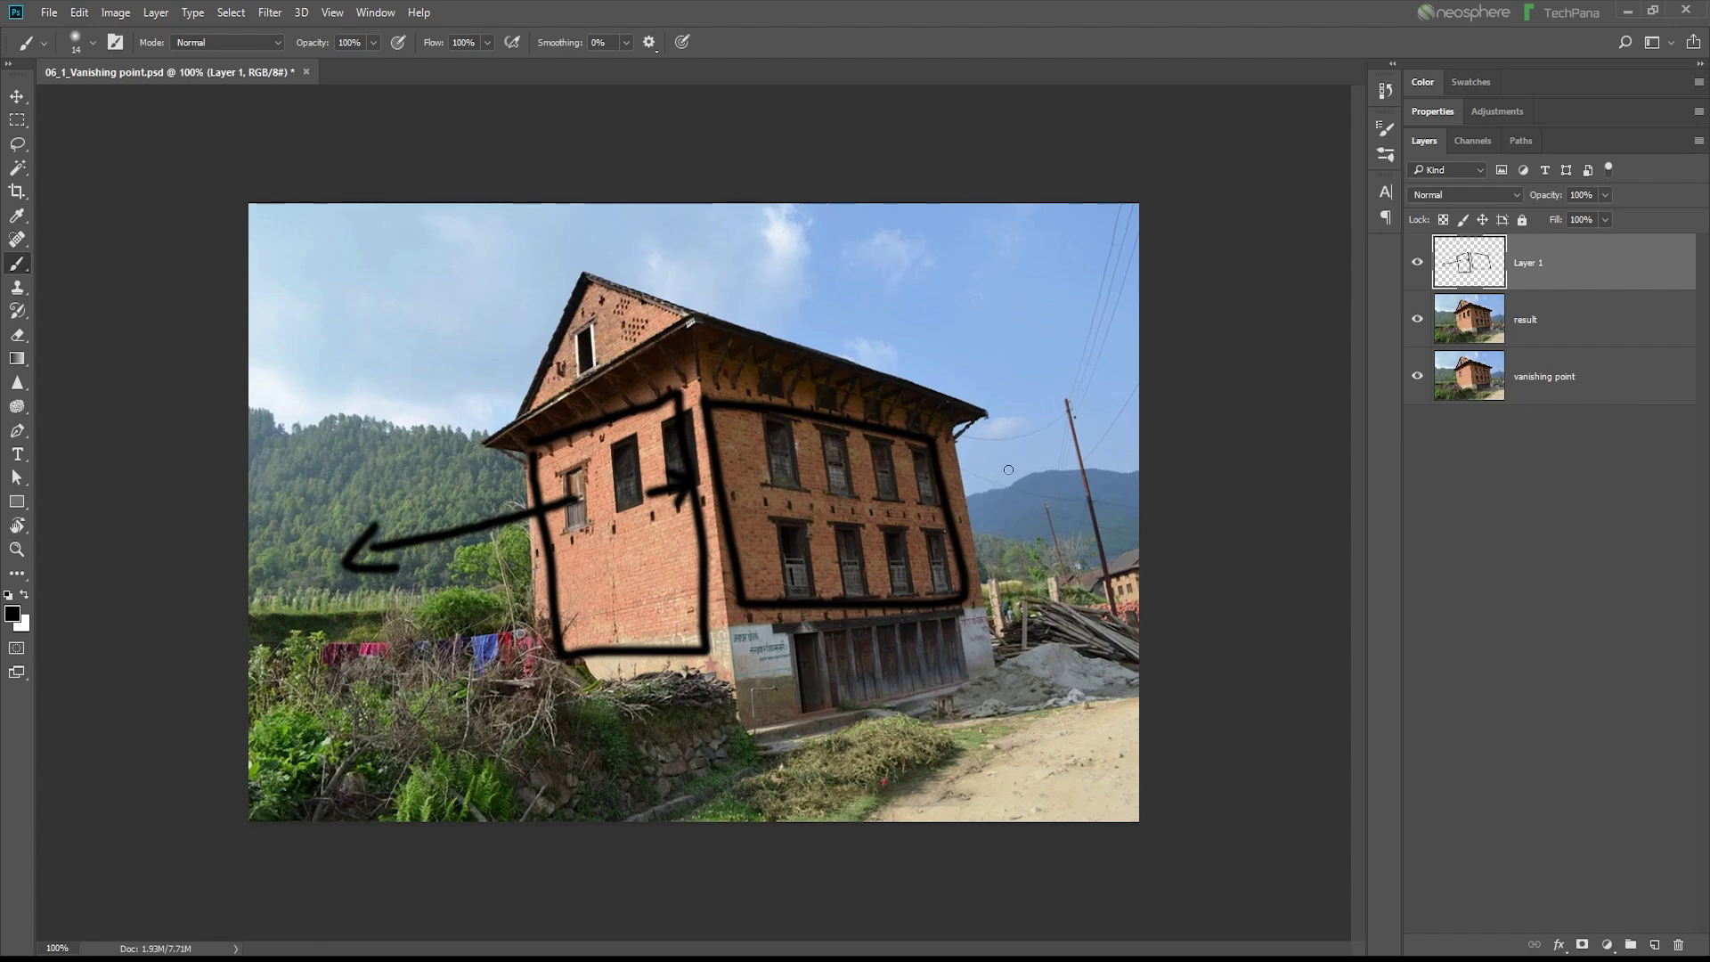
pyautogui.moveTo(1009, 472)
pyautogui.mouseDown()
pyautogui.moveTo(1055, 452)
pyautogui.moveTo(1071, 490)
pyautogui.mouseUp()
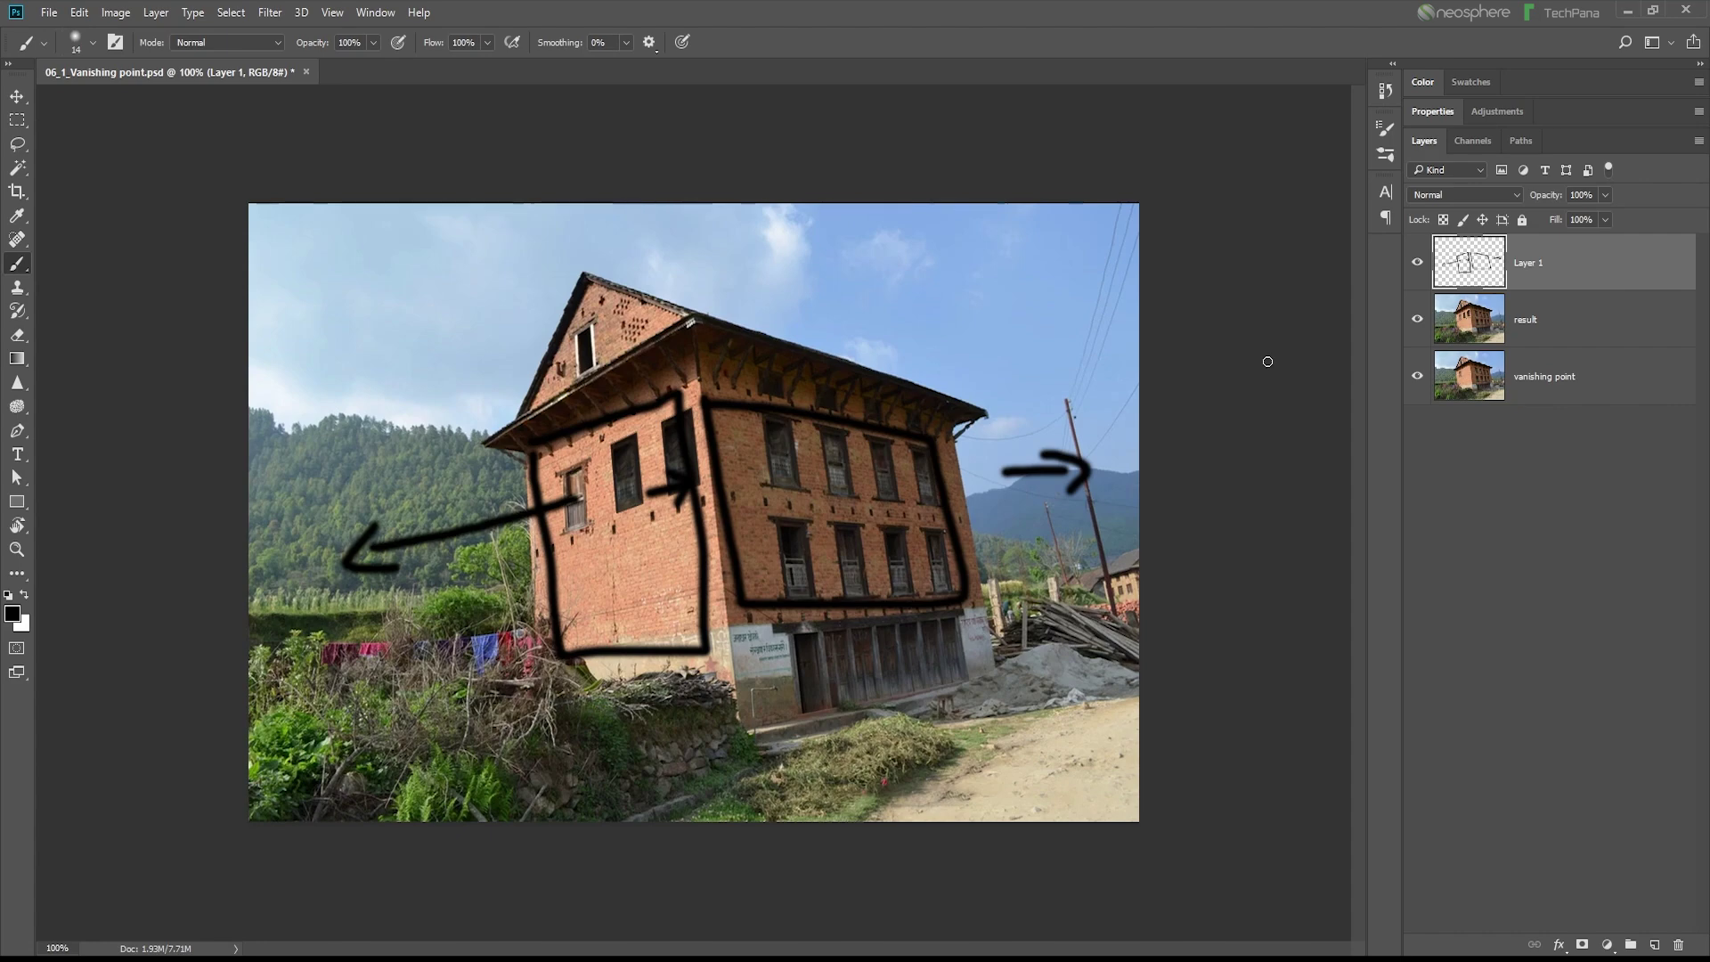
pyautogui.click(18, 104)
pyautogui.moveTo(1469, 263)
pyautogui.mouseDown()
pyautogui.moveTo(1567, 770)
pyautogui.moveTo(1647, 930)
pyautogui.moveTo(1677, 944)
pyautogui.mouseUp()
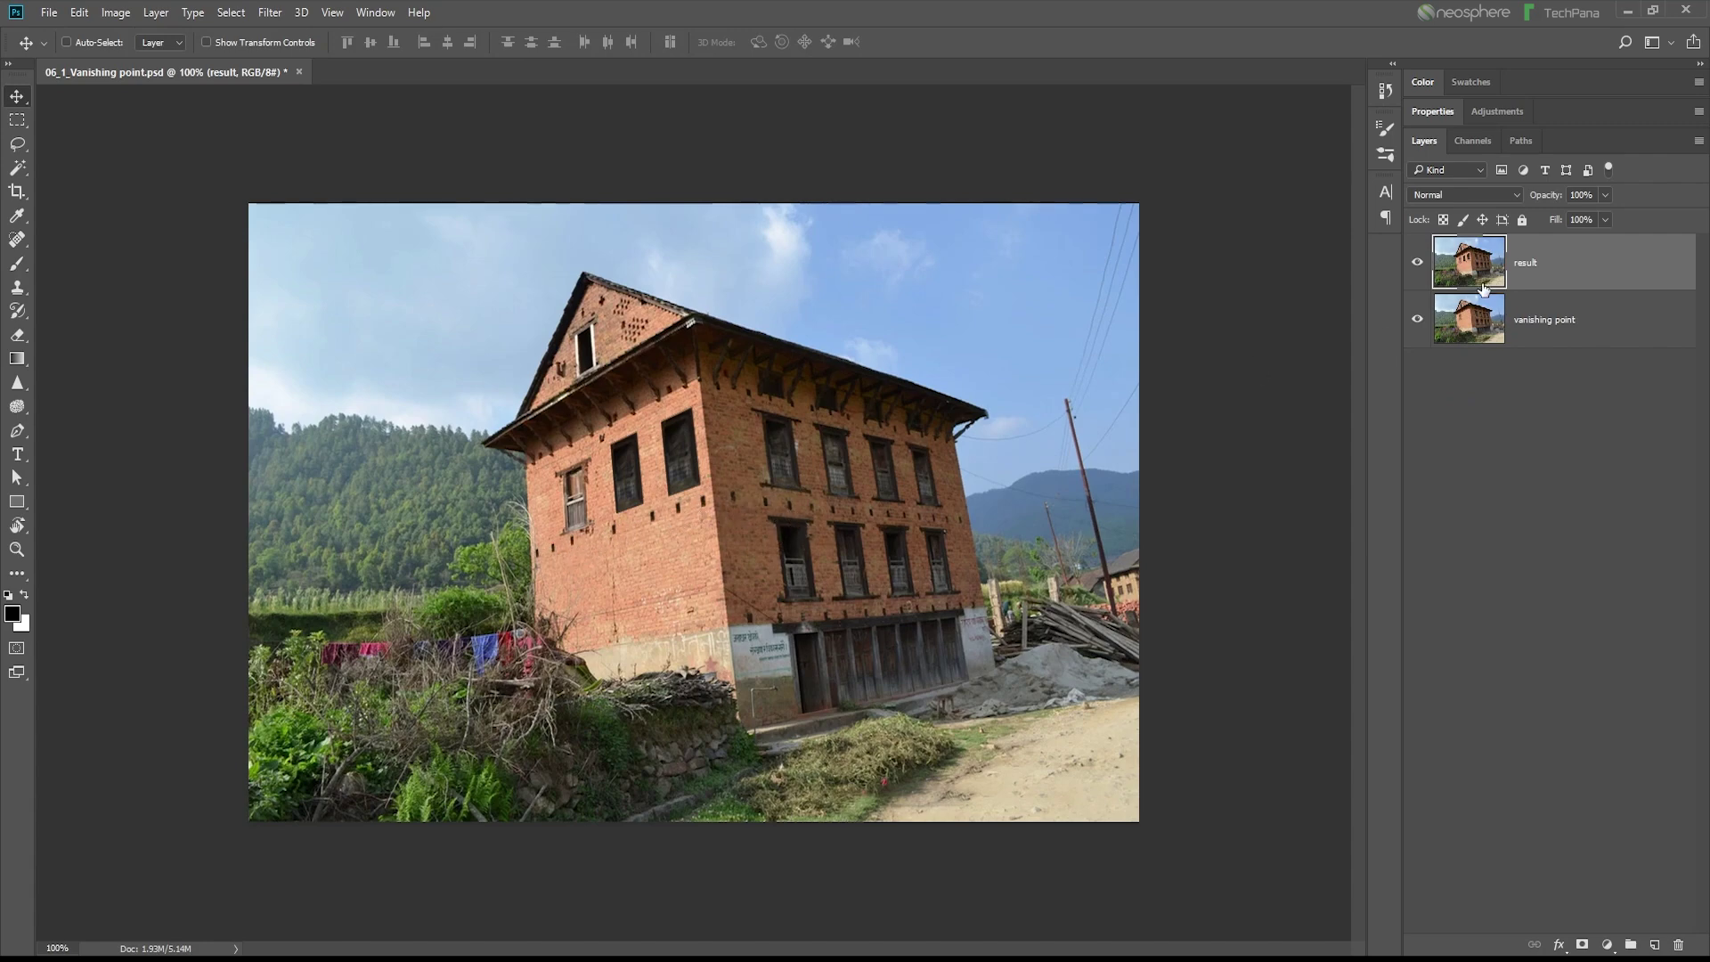
# Step: Delete the result layer and open the Vanishing Point filter on the vanishing point layer
pyautogui.moveTo(1557, 278); pyautogui.dragTo(1678, 943)
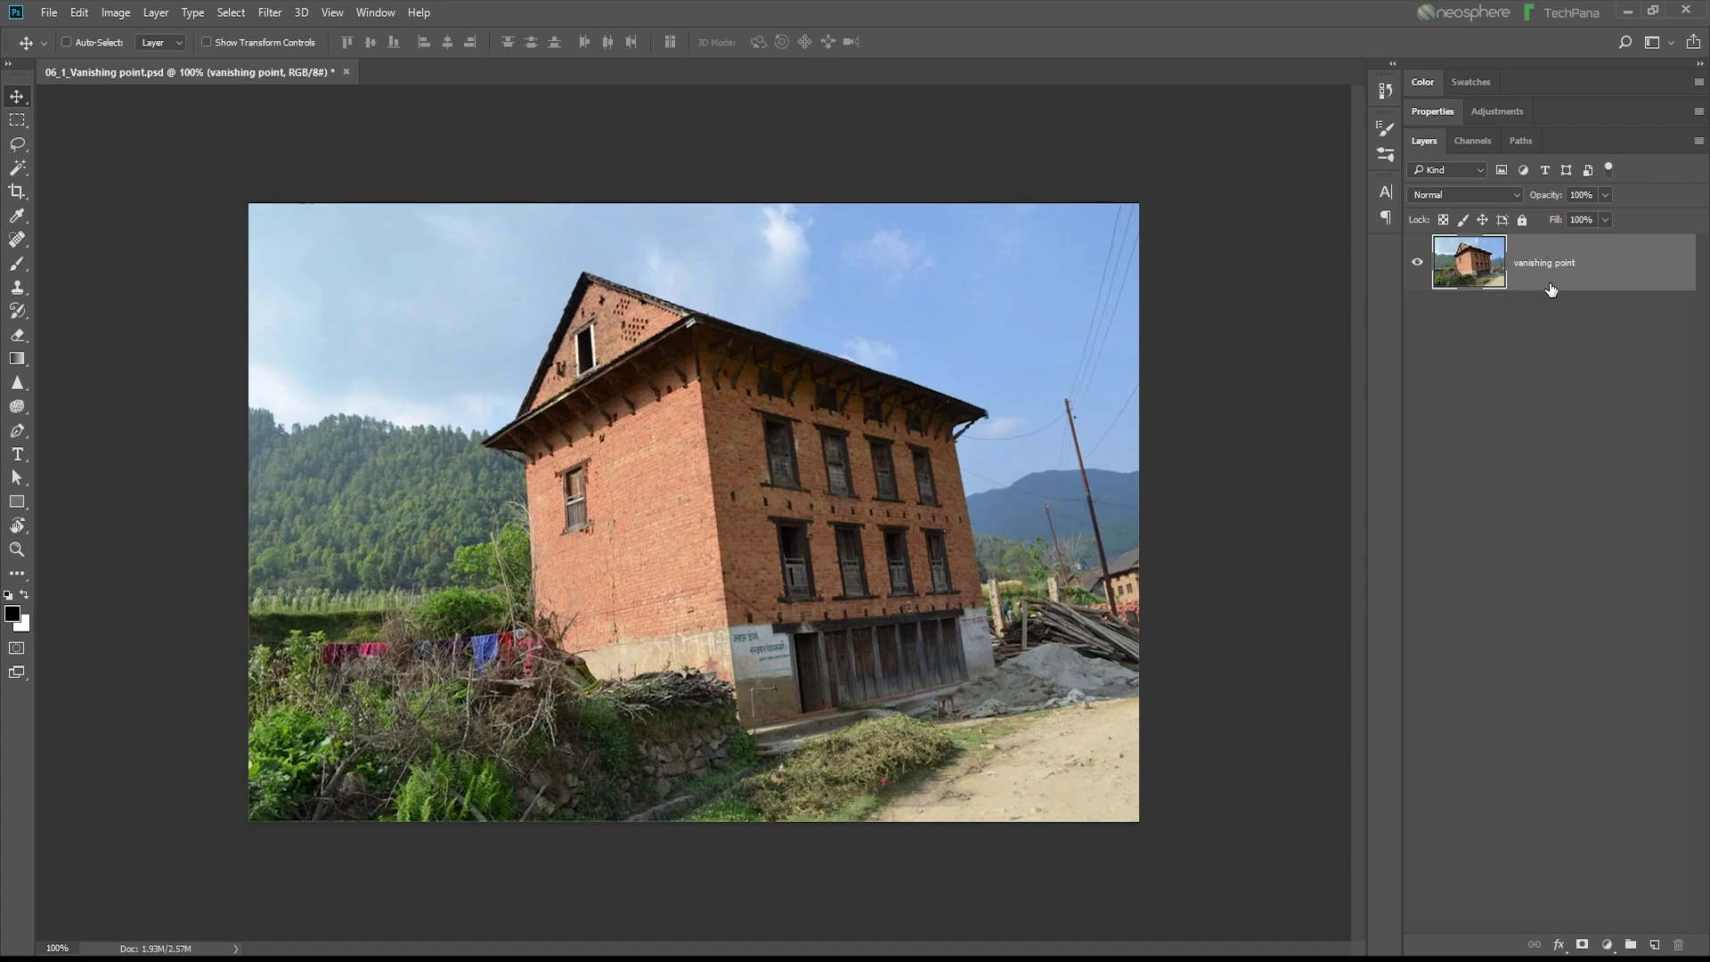
pyautogui.click(271, 15)
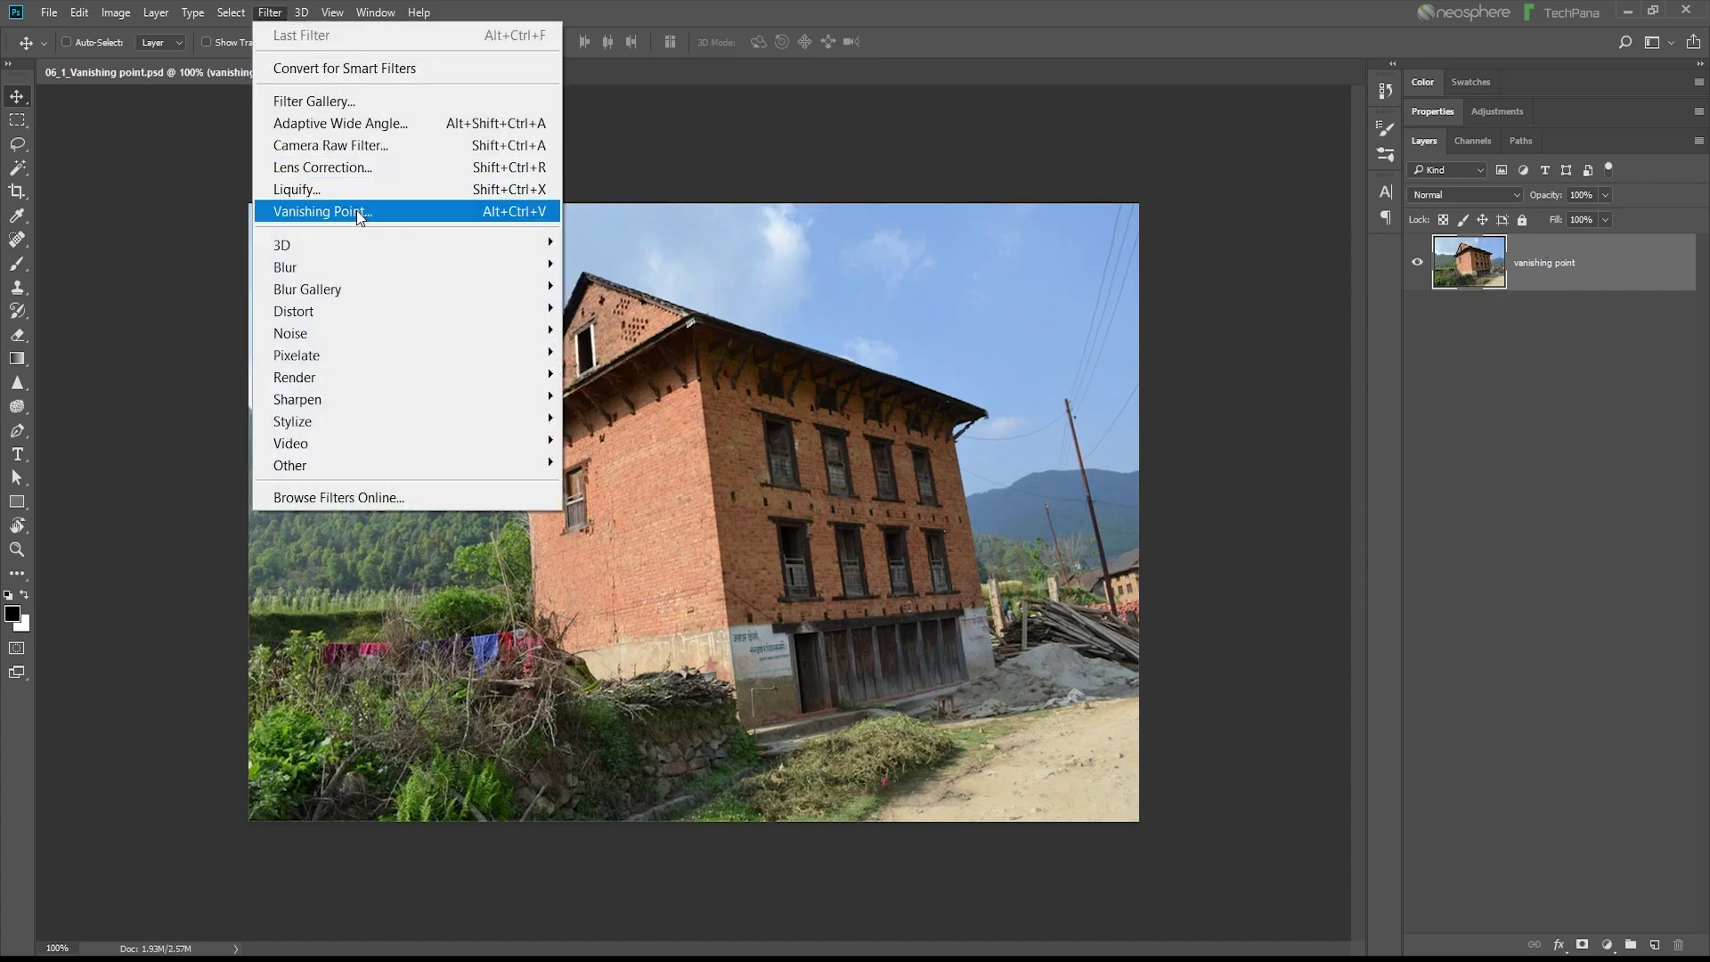
pyautogui.click(382, 211)
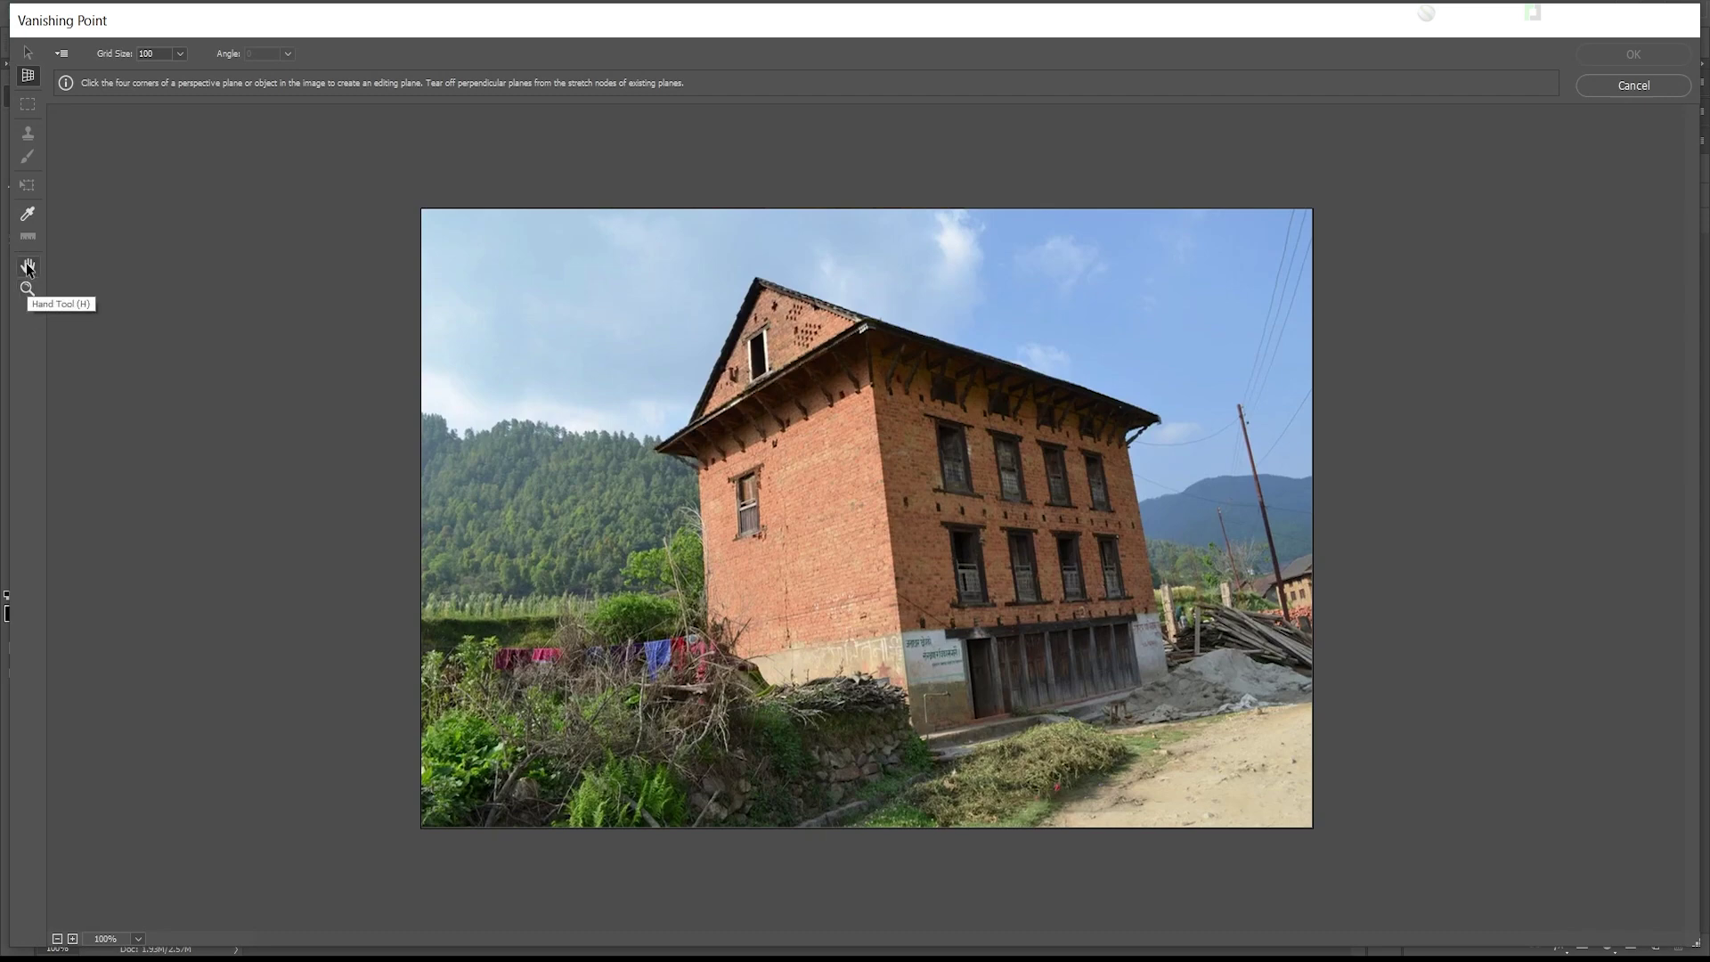
pyautogui.click(28, 288)
pyautogui.moveTo(842, 496); pyautogui.dragTo(1153, 681)
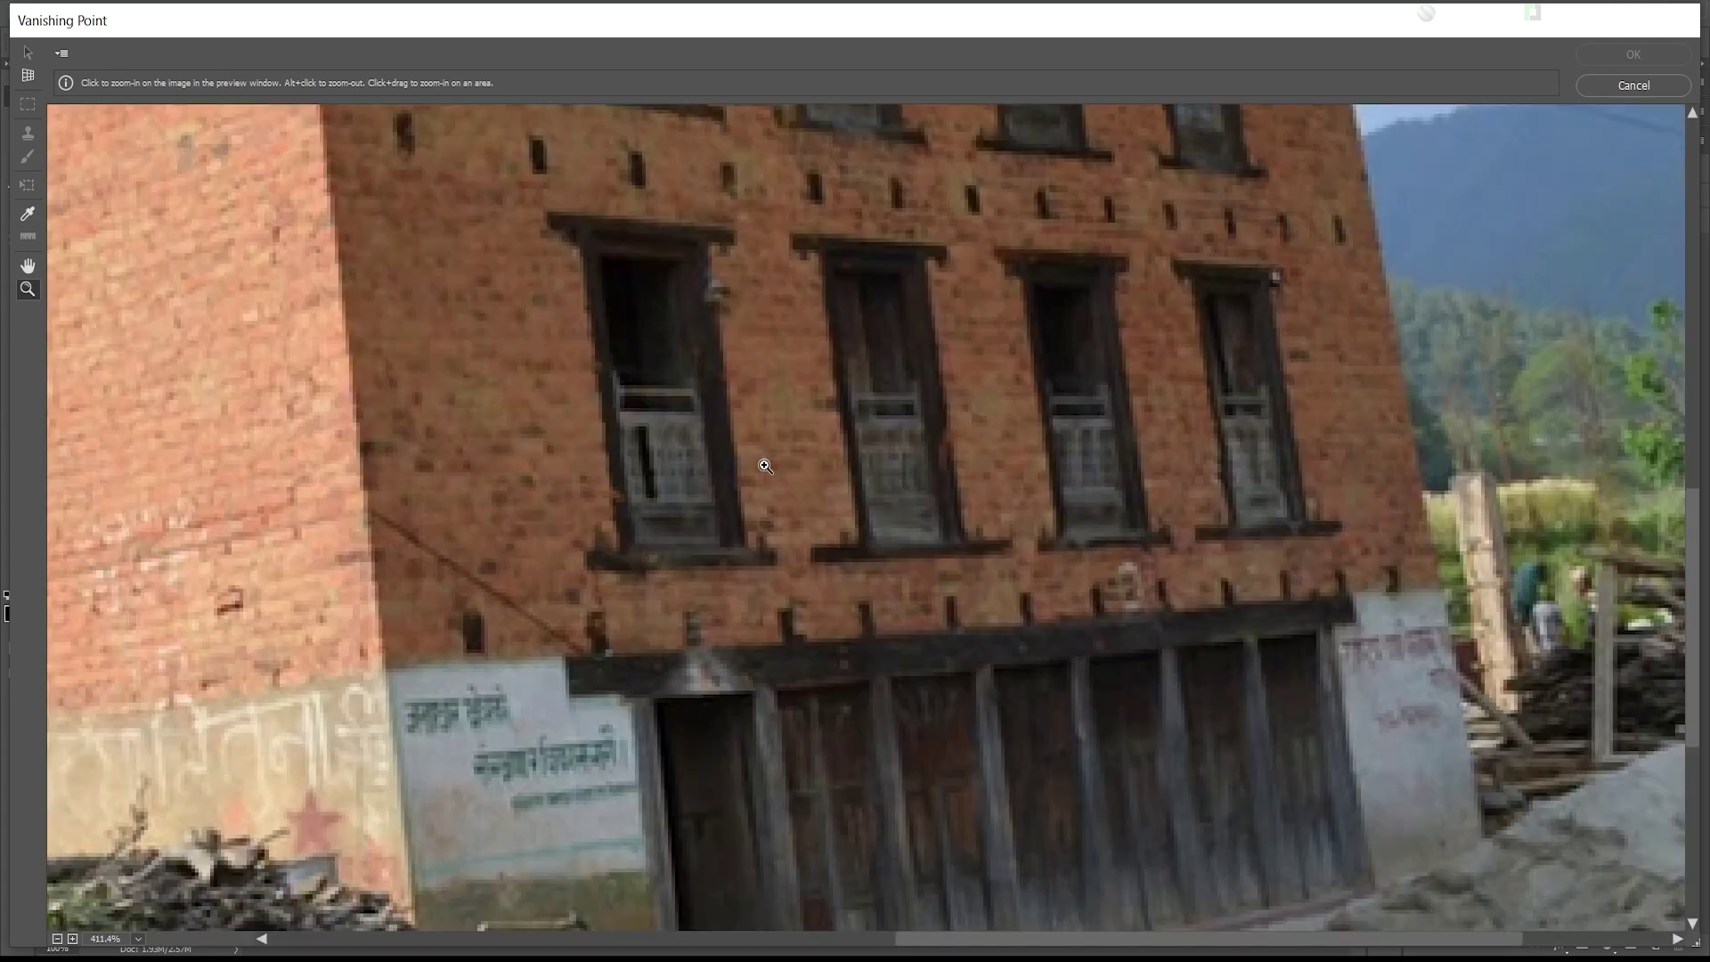
pyautogui.keyDown('alt'); pyautogui.click(765, 465); pyautogui.keyUp('alt')
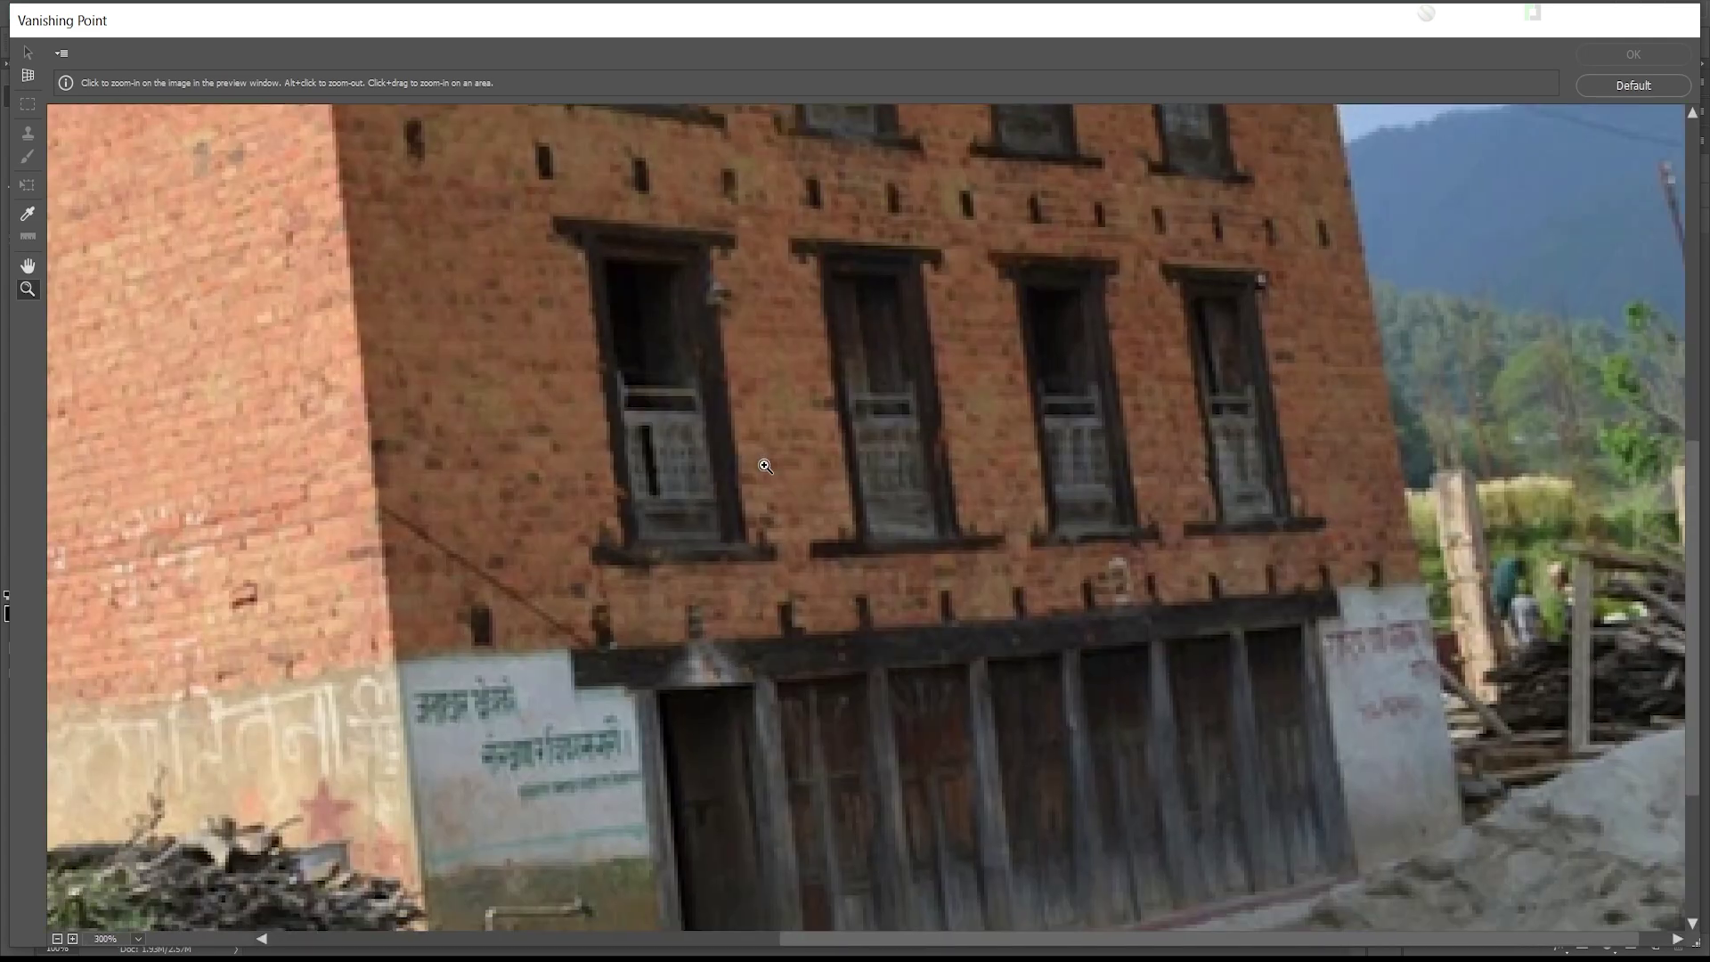
pyautogui.keyDown('alt'); pyautogui.click(764, 466); pyautogui.keyUp('alt')
pyautogui.keyDown('alt'); pyautogui.click(765, 465); pyautogui.keyUp('alt')
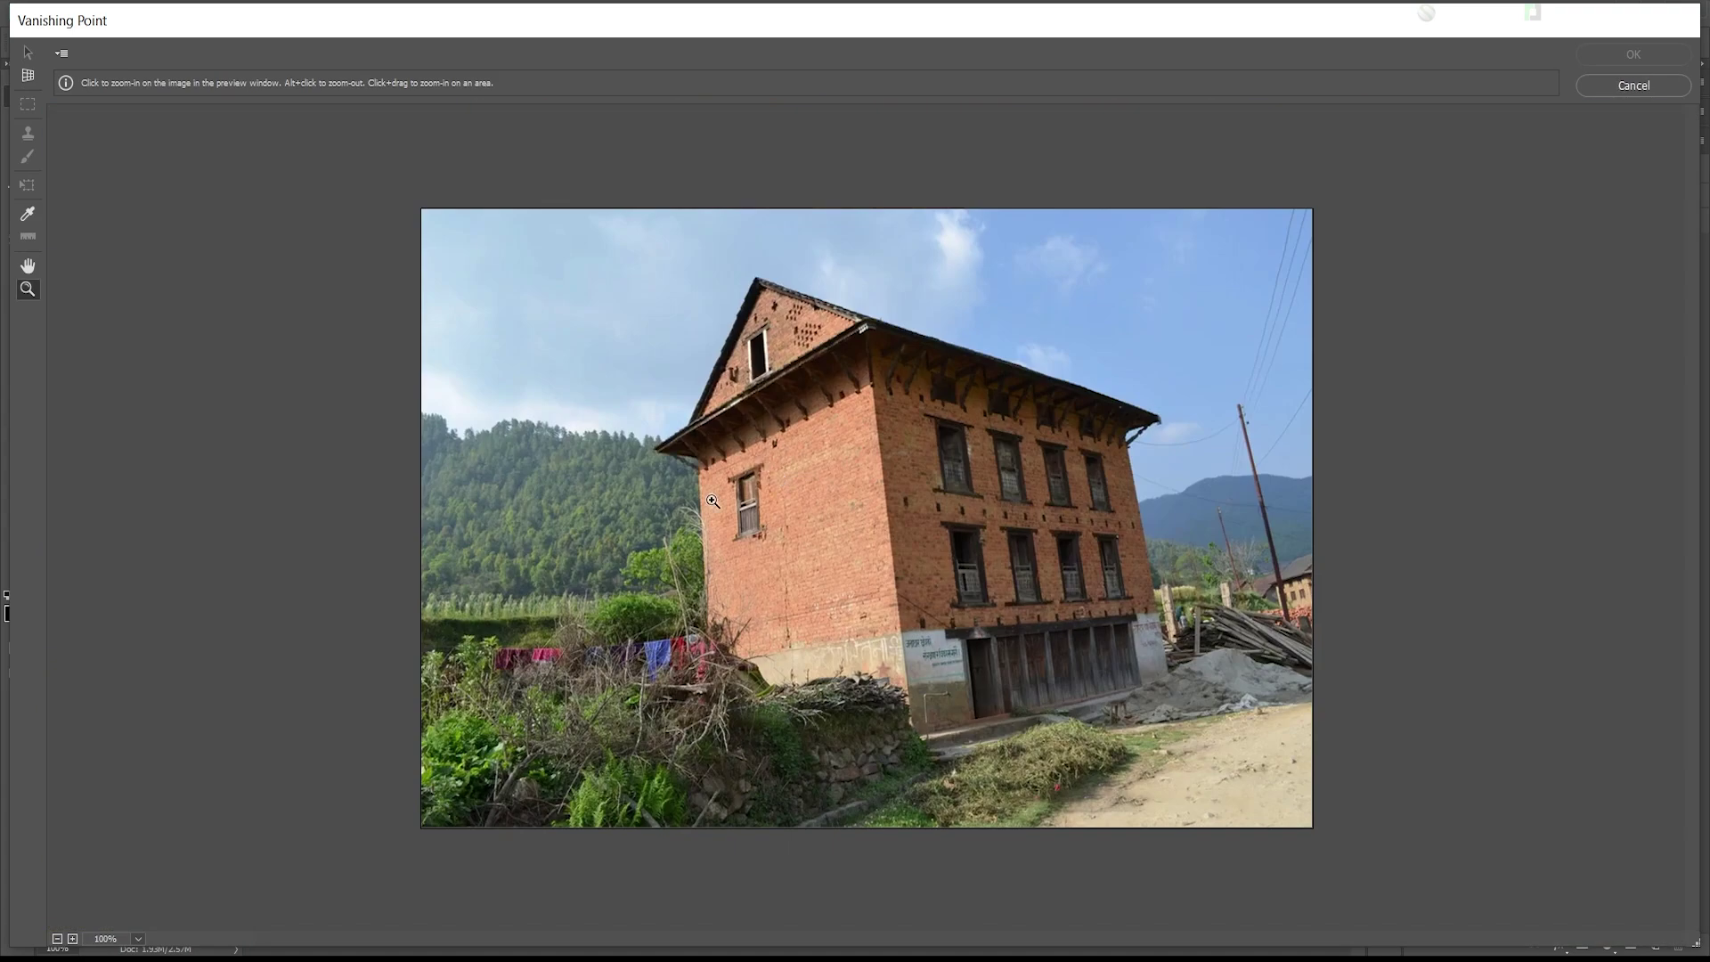
# Step: Create a four-corner perspective plane over the brick wall with the single window, following the wall's edges
pyautogui.click(29, 78)
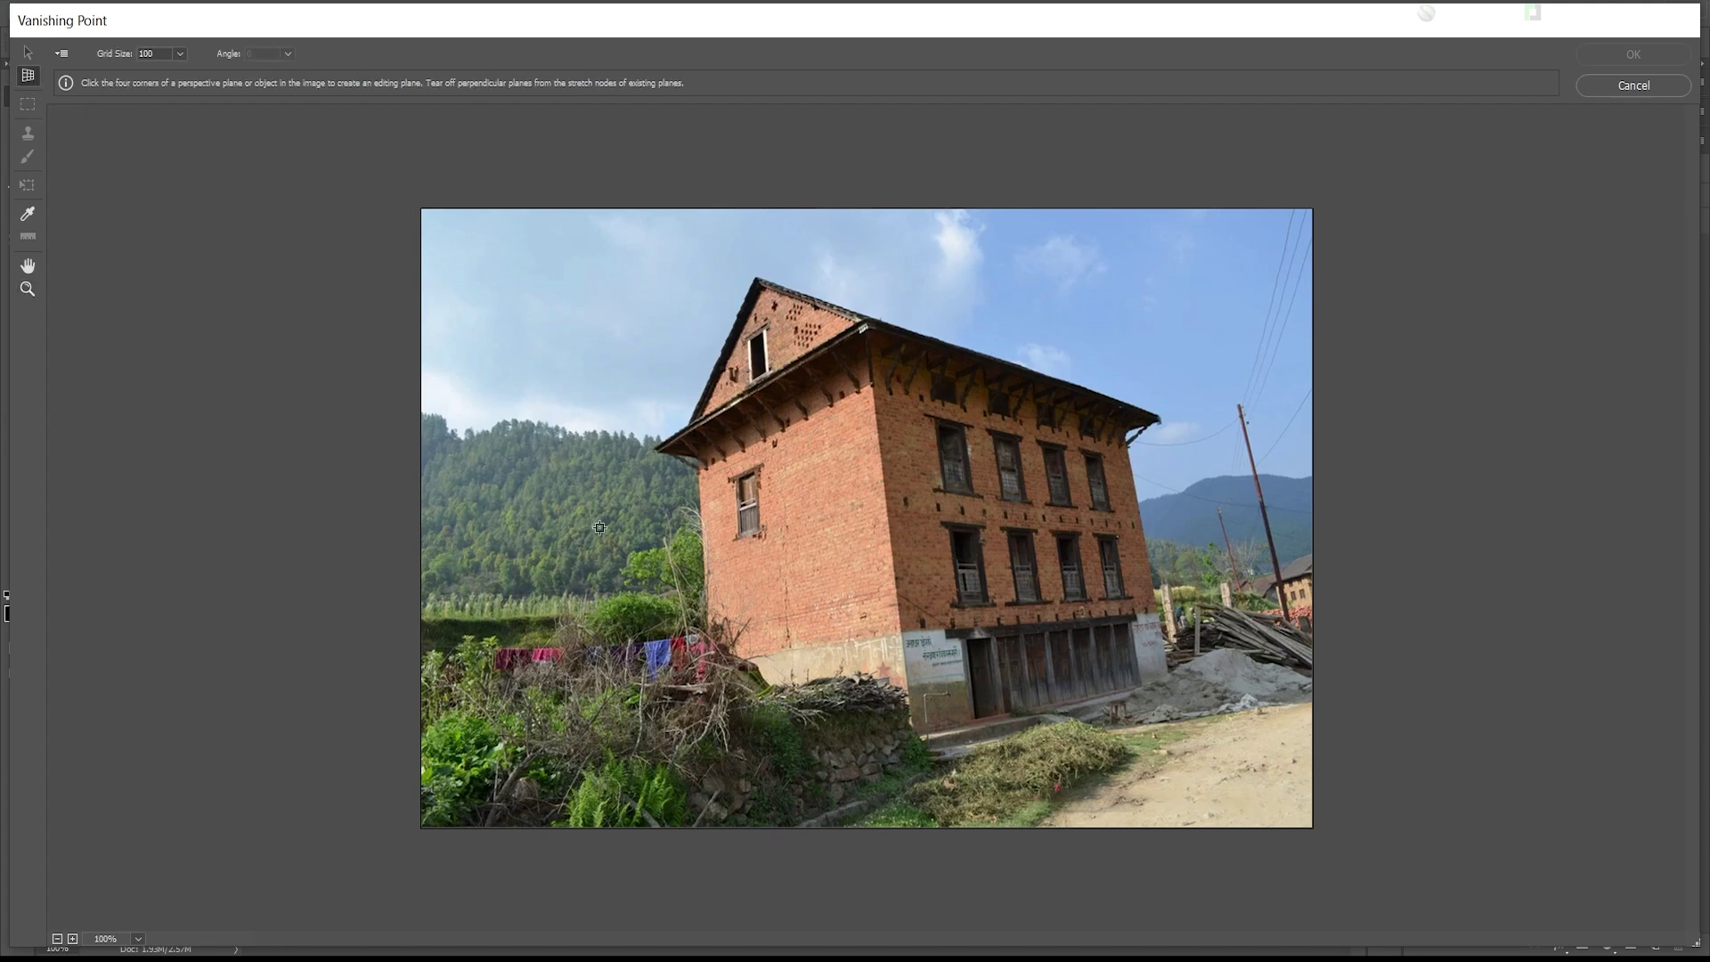
pyautogui.scroll(3, 599, 527)
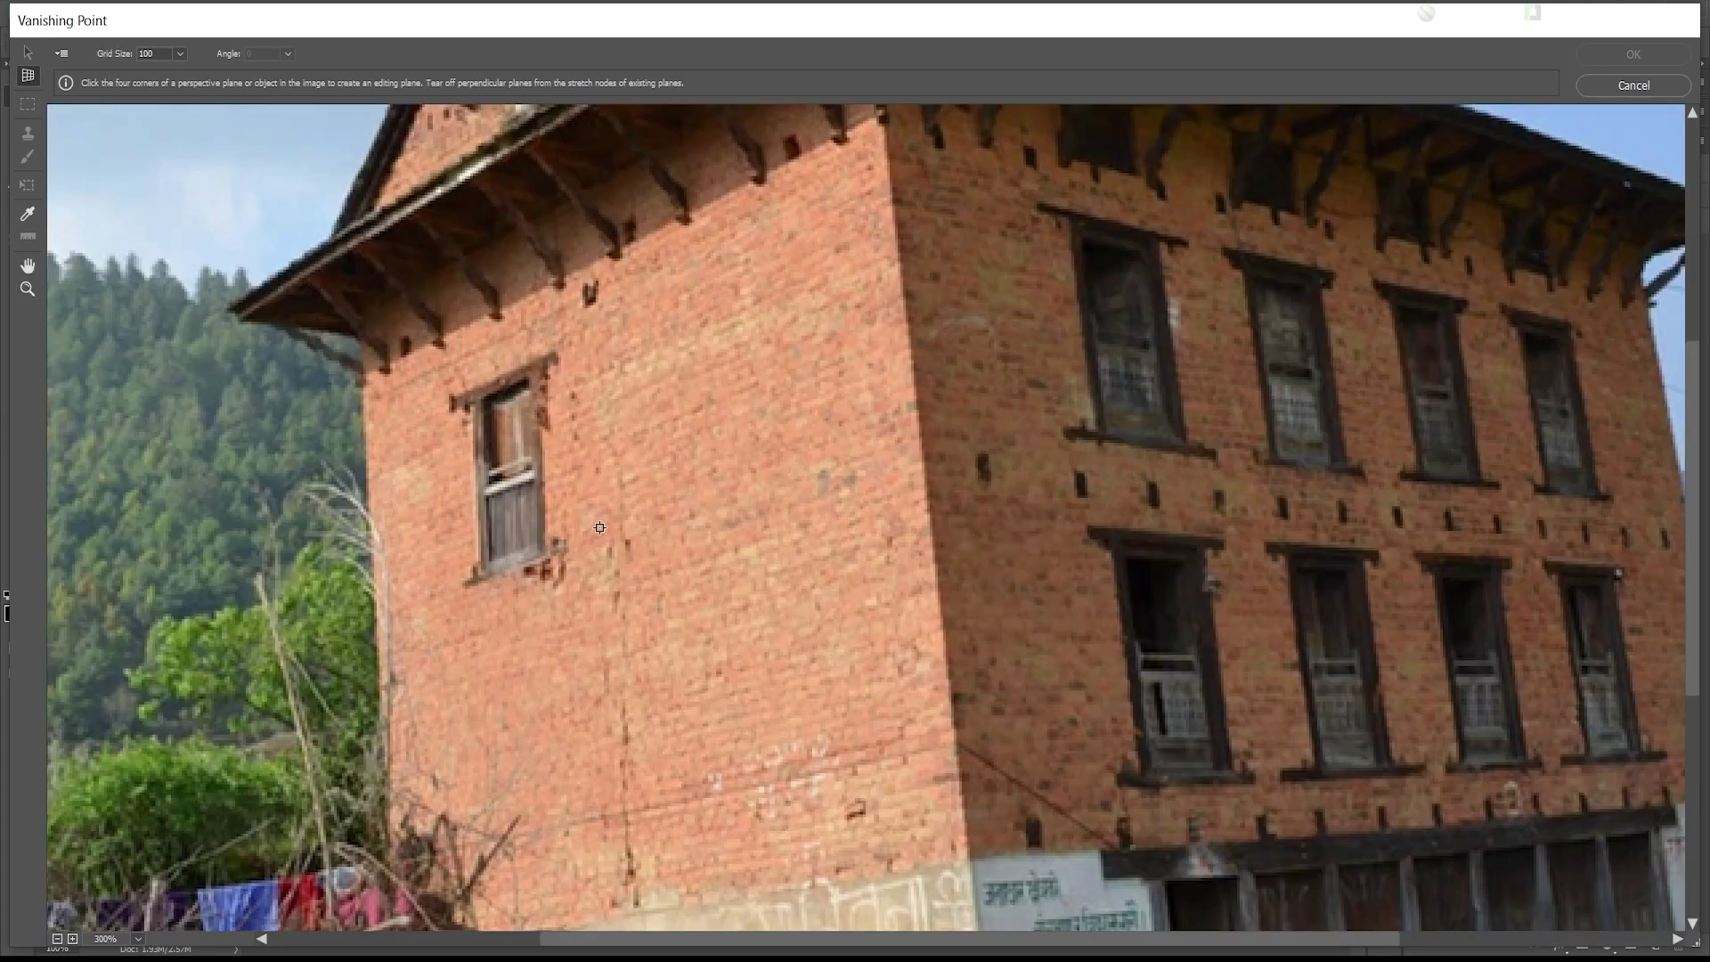
pyautogui.click(363, 403)
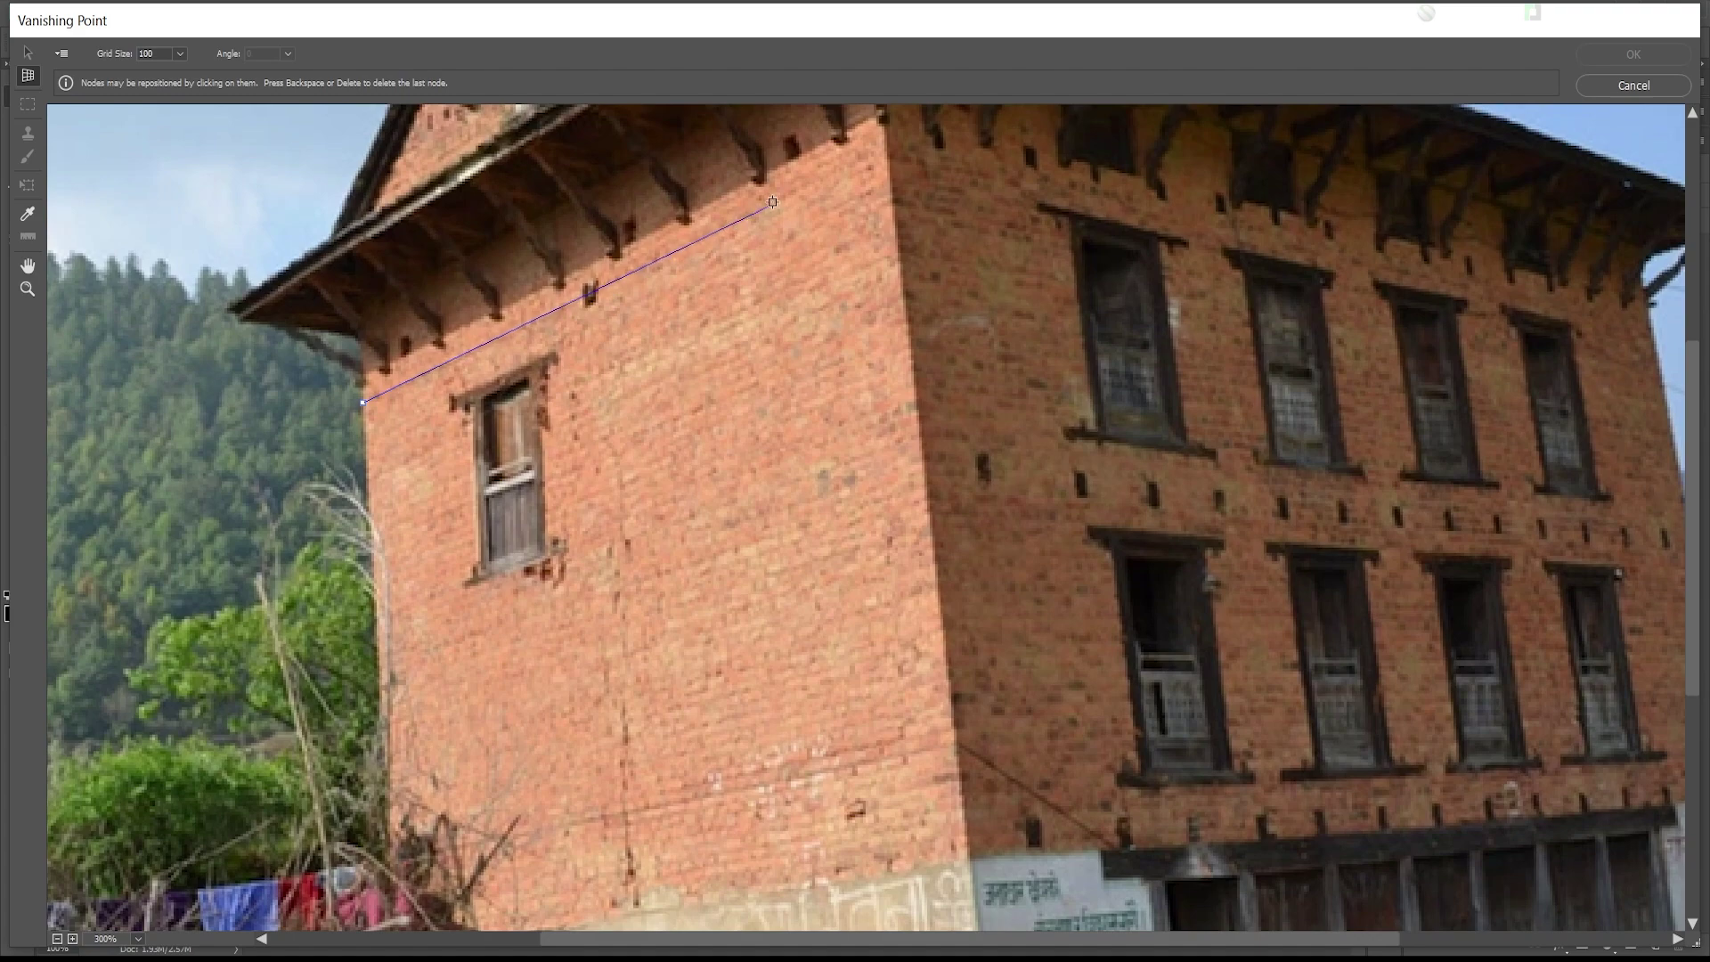
pyautogui.click(886, 156)
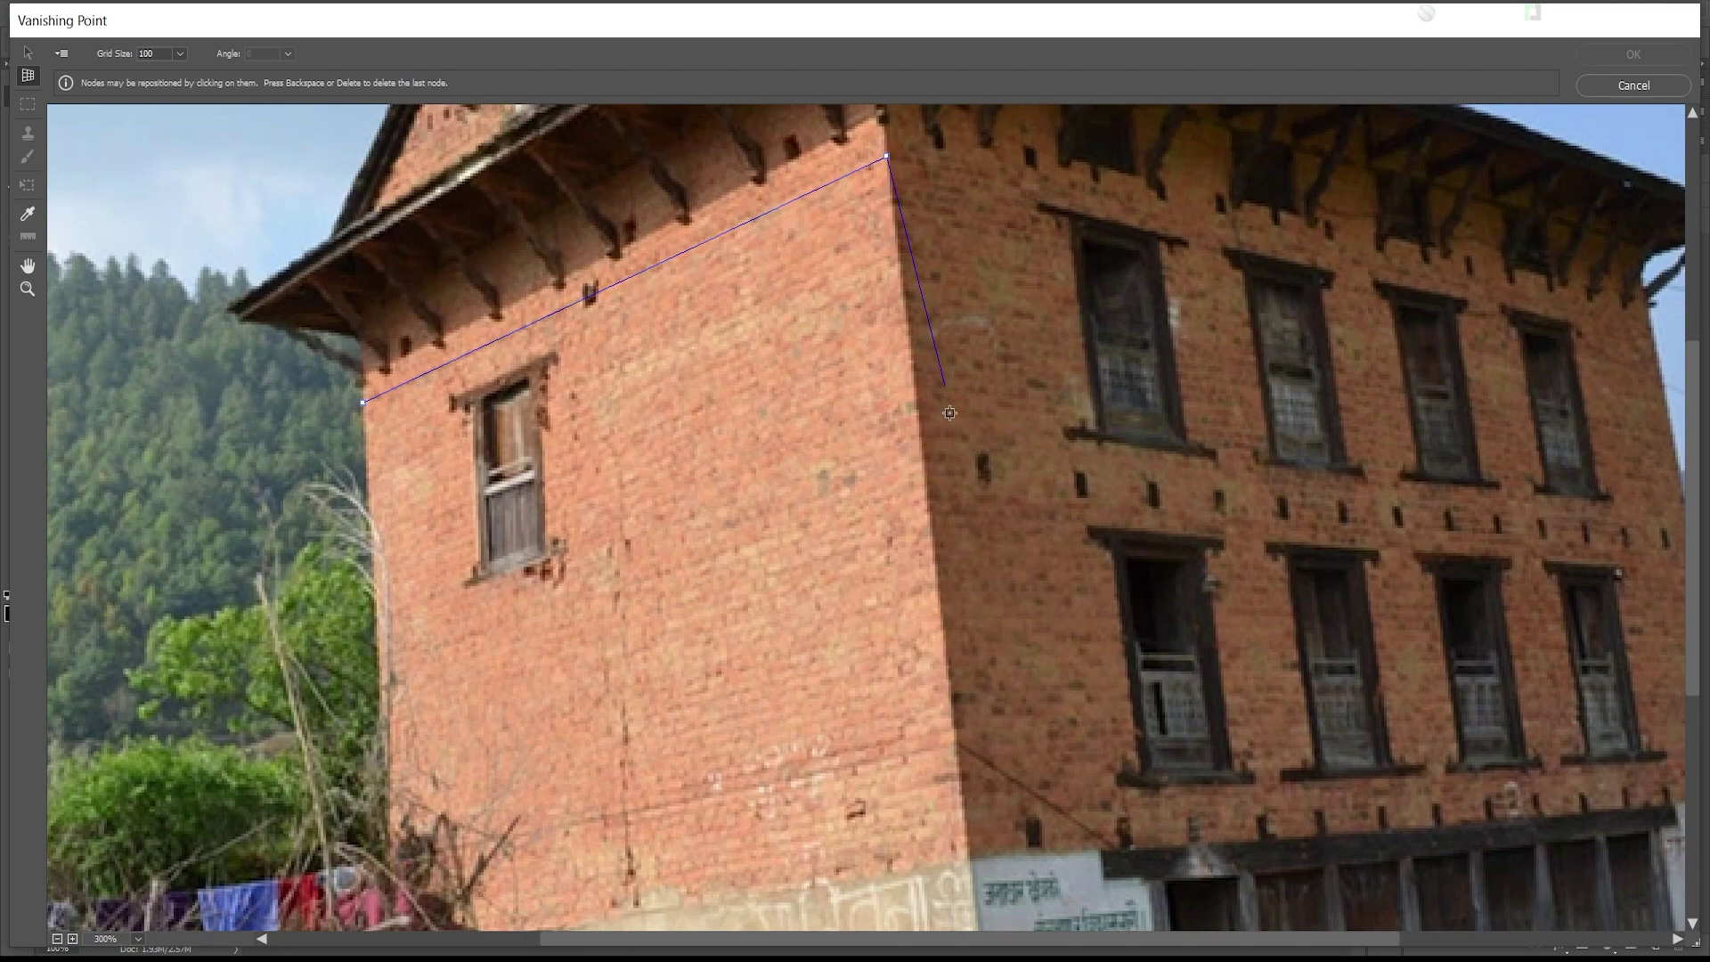
pyautogui.click(956, 744)
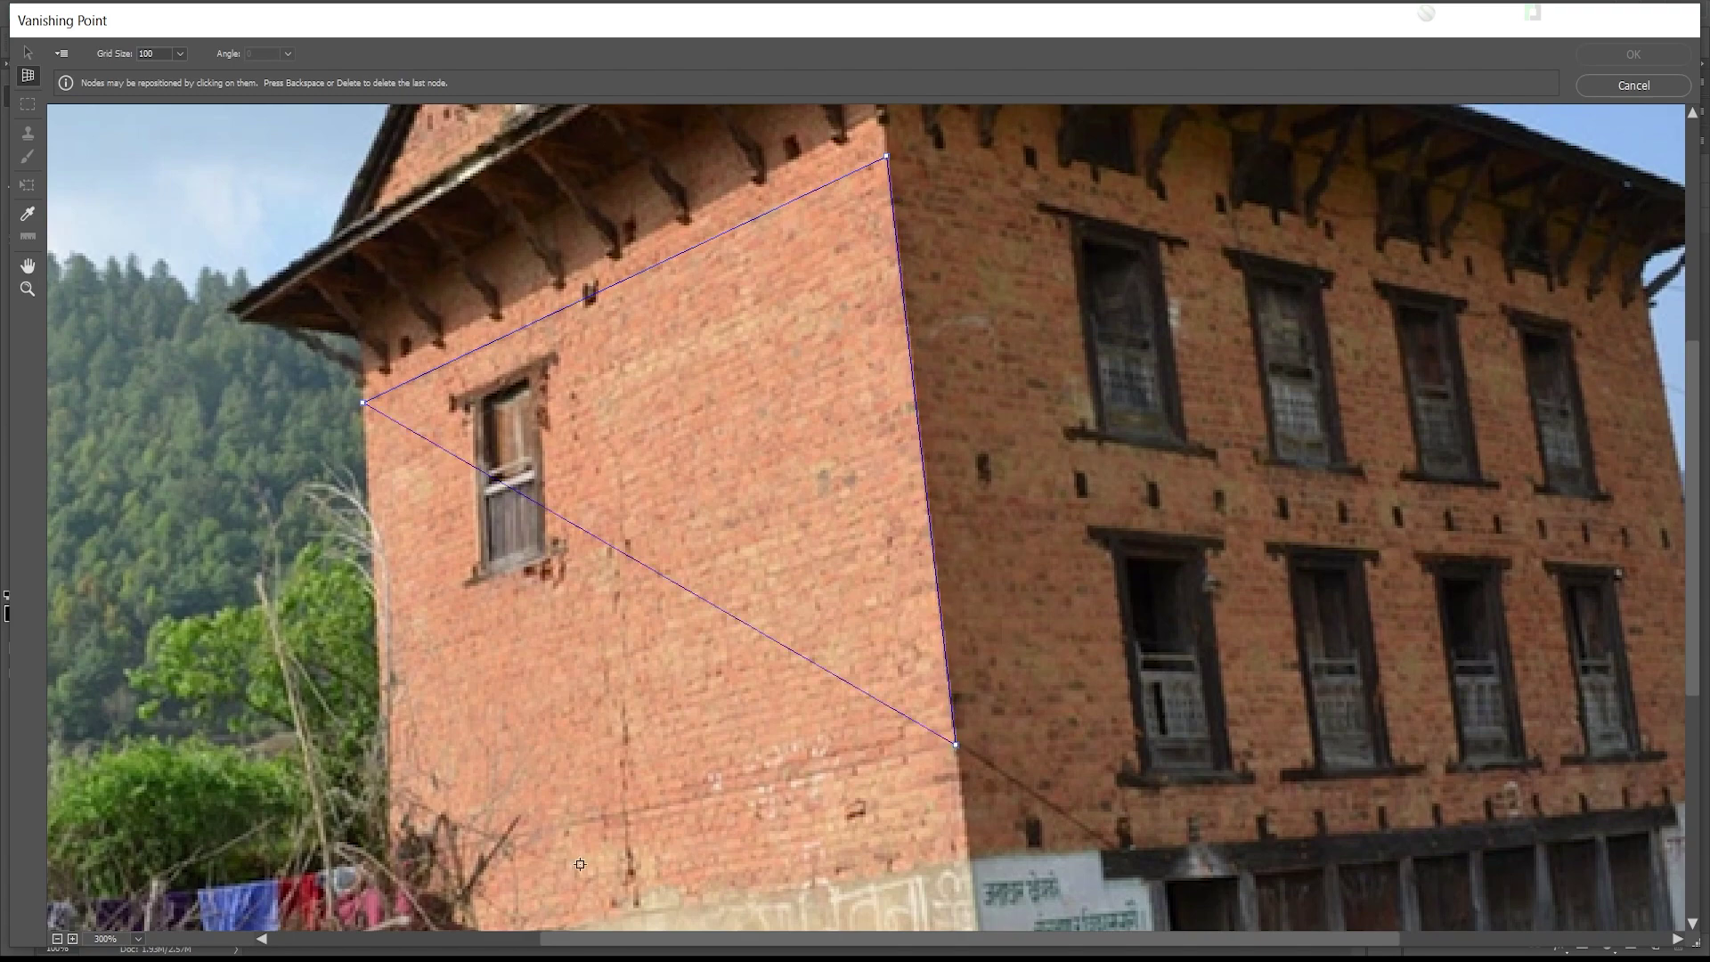
pyautogui.click(390, 861)
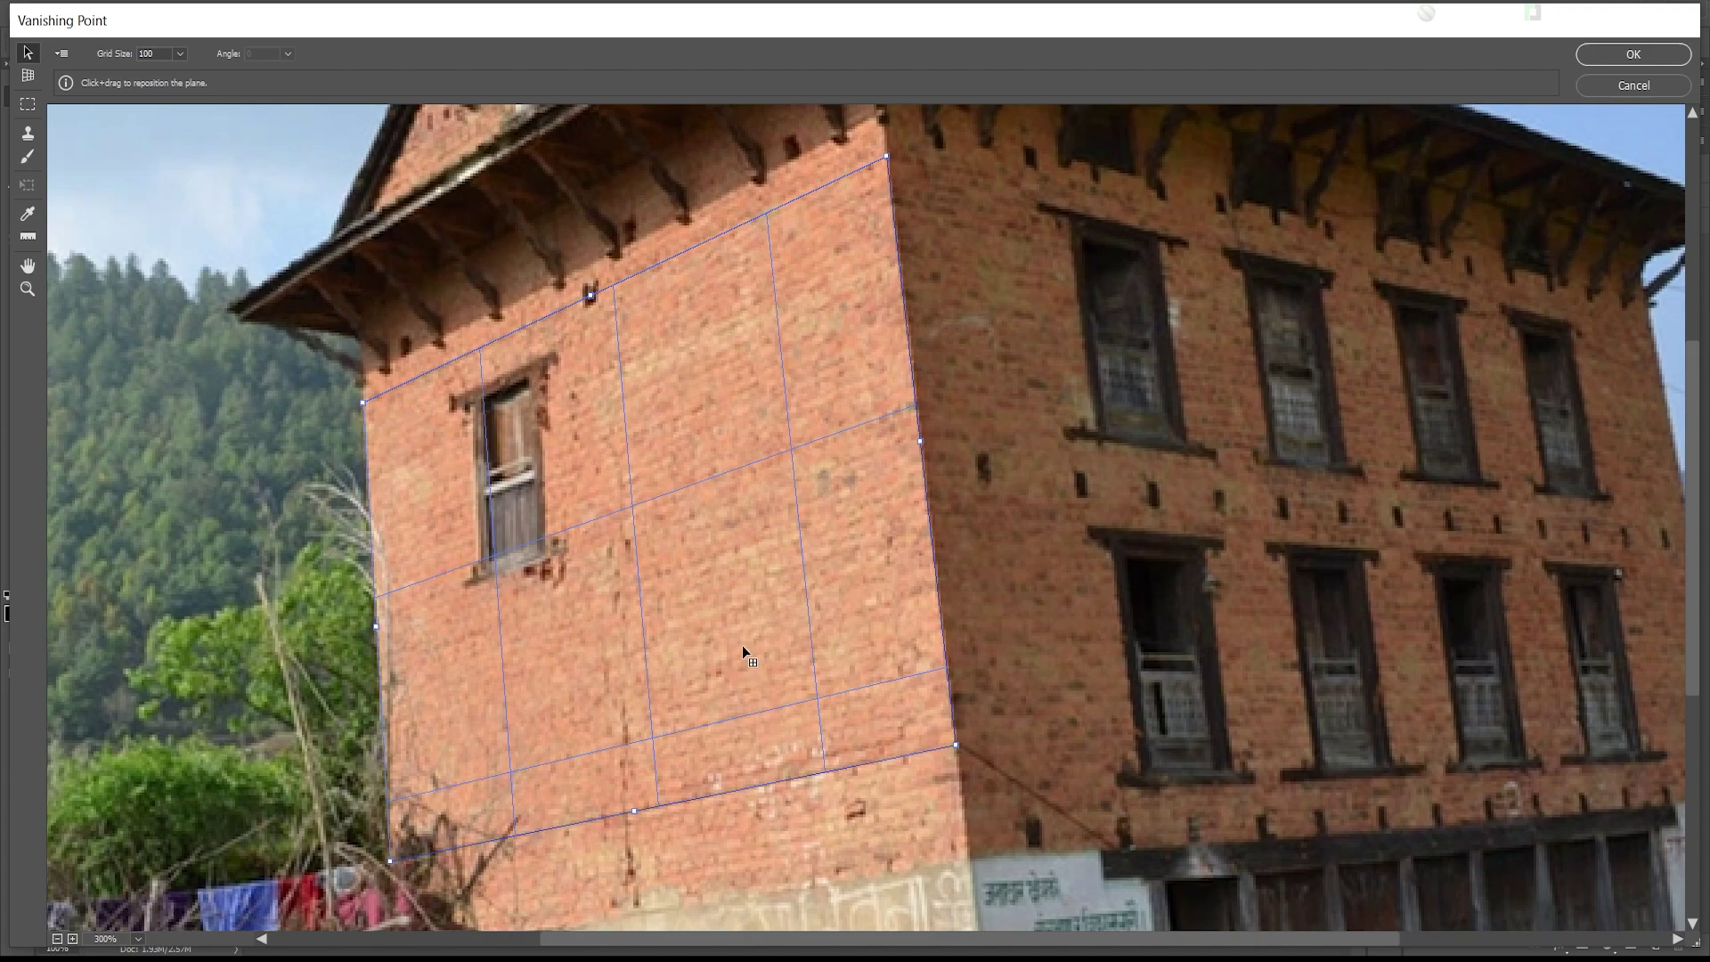
# Step: Try pulling the plane's upper corner inward from the building's corner edge, and return it to that edge
pyautogui.hotkey('ctrl', '-')
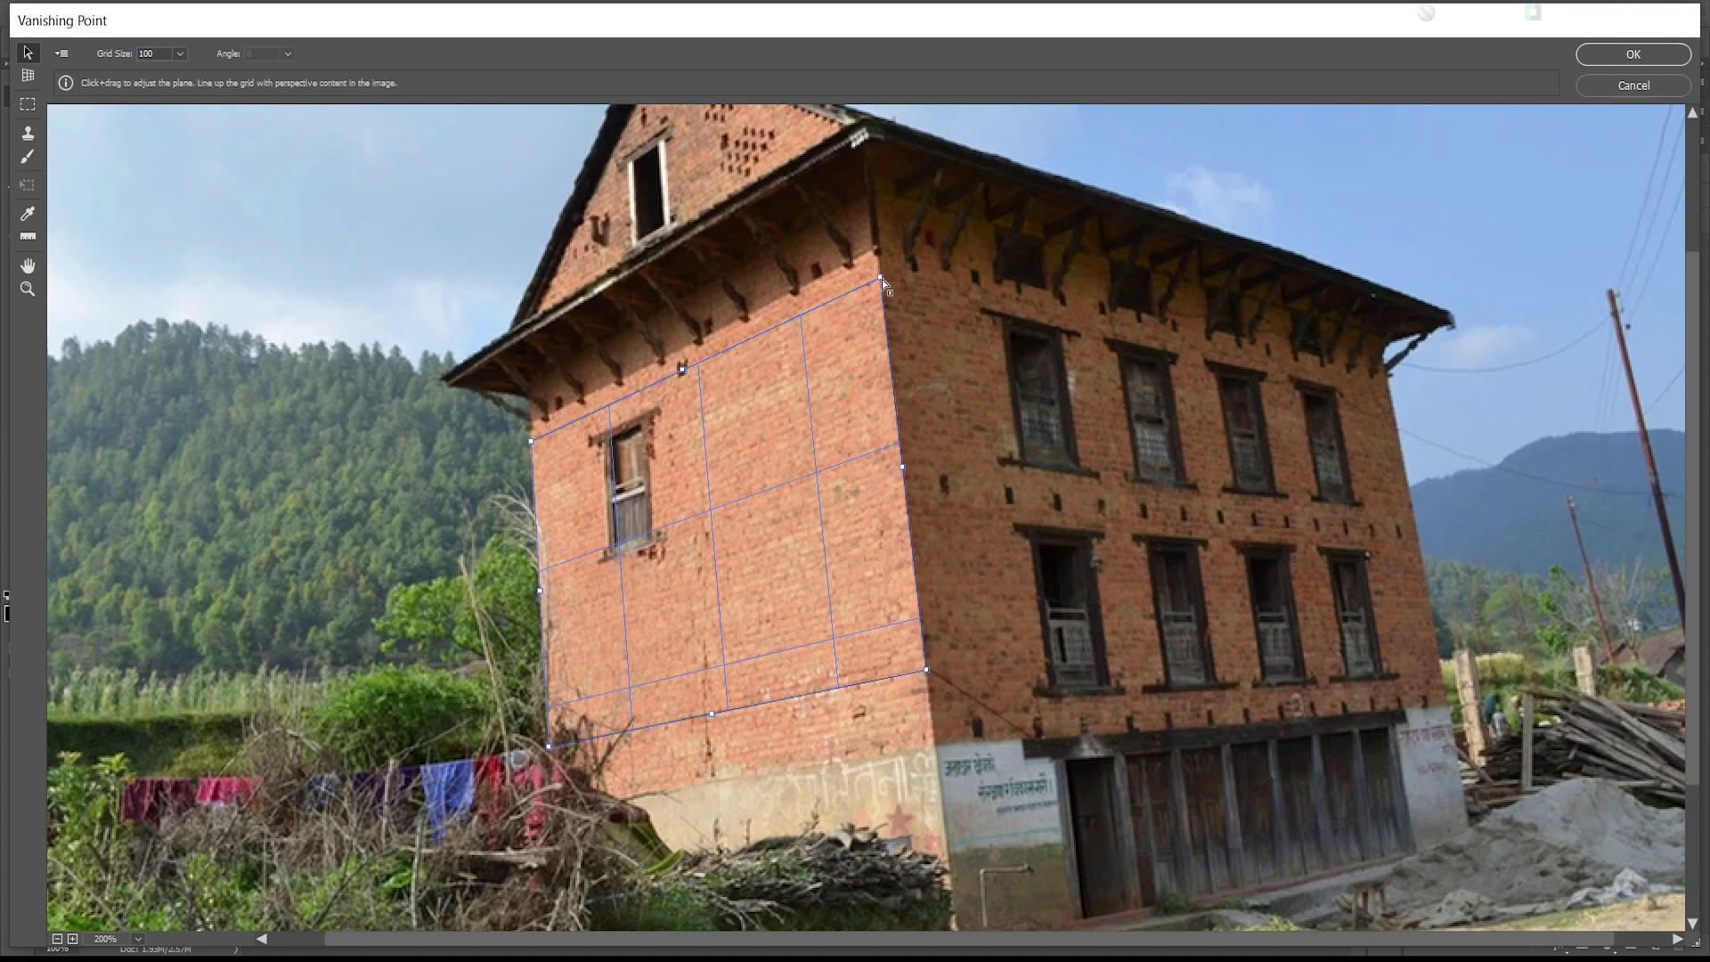
pyautogui.moveTo(881, 280); pyautogui.dragTo(794, 388)
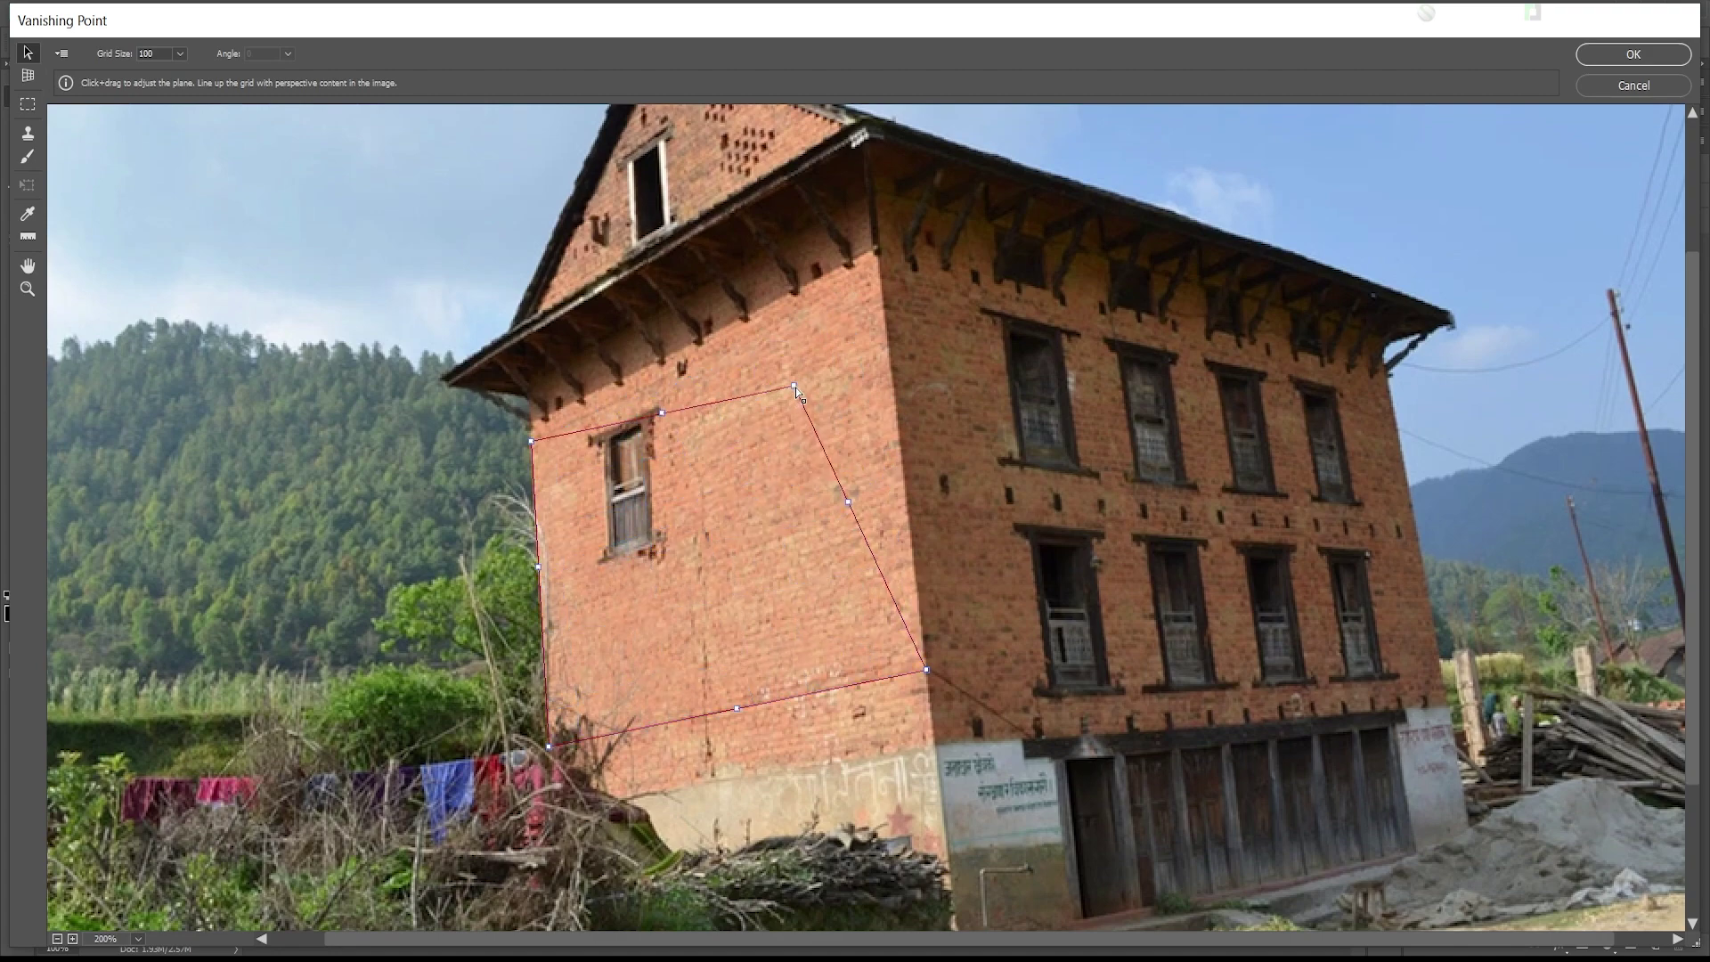
pyautogui.moveTo(794, 387); pyautogui.dragTo(880, 276)
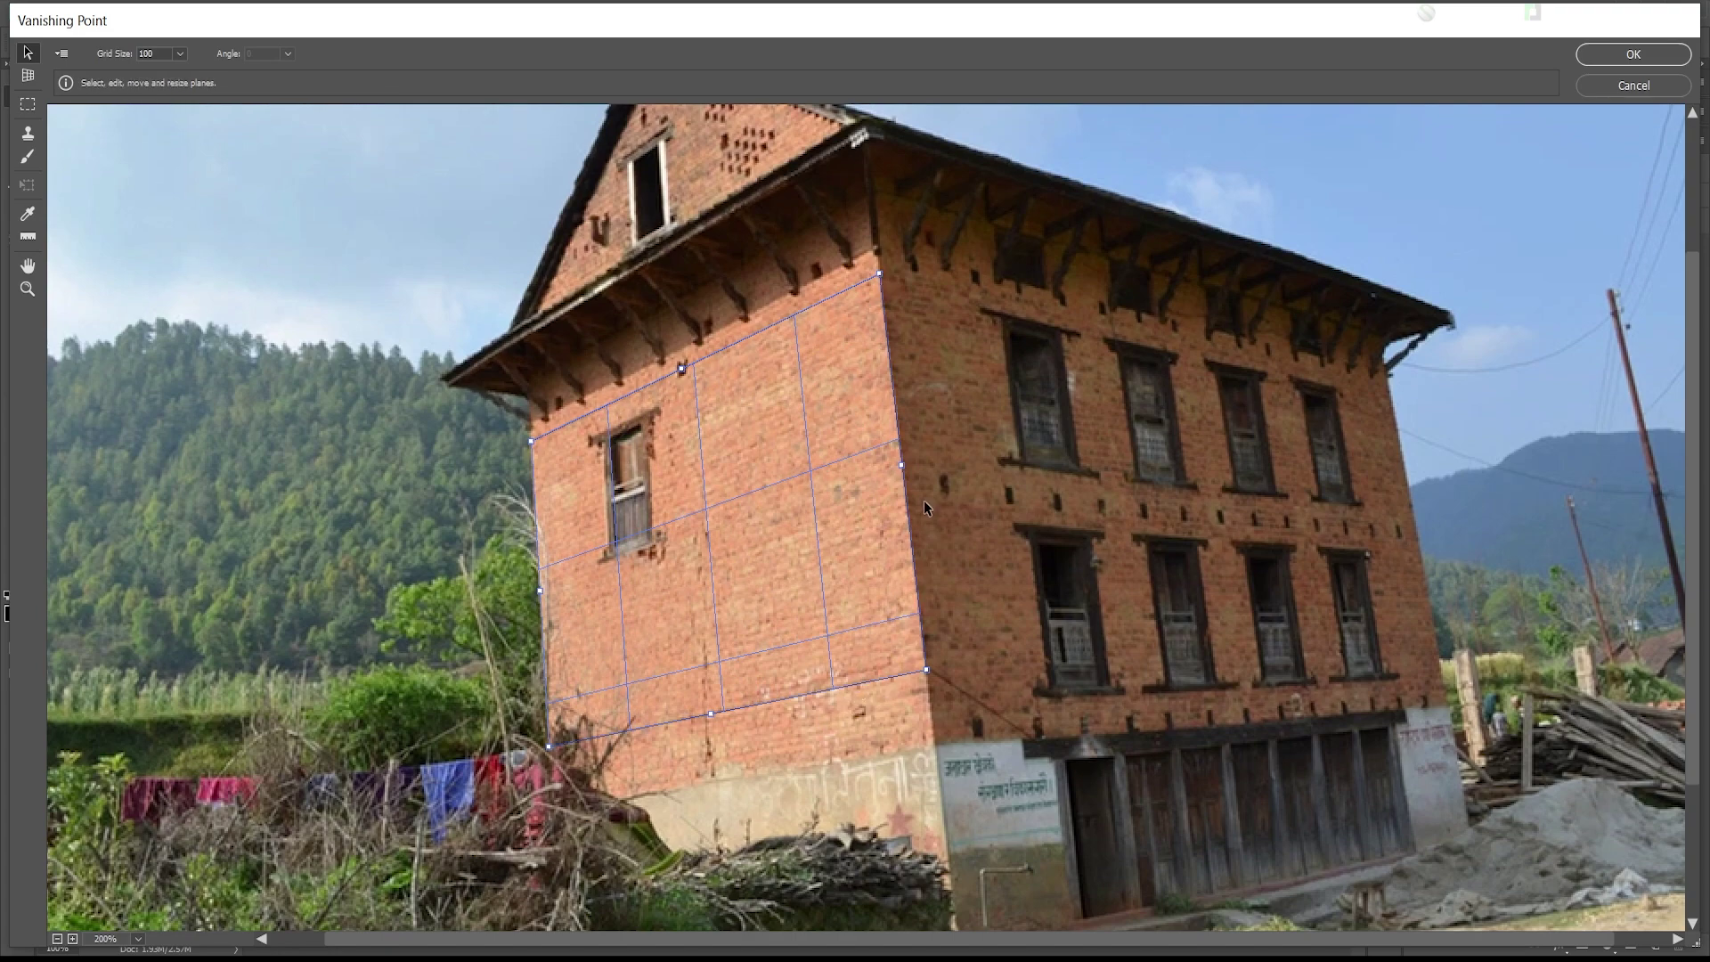
# Step: Tear off a perpendicular plane across the wall with two rows of windows and align its outer corners with the wall's perspective
pyautogui.press('ctrl')
pyautogui.moveTo(901, 464); pyautogui.dragTo(1421, 520)
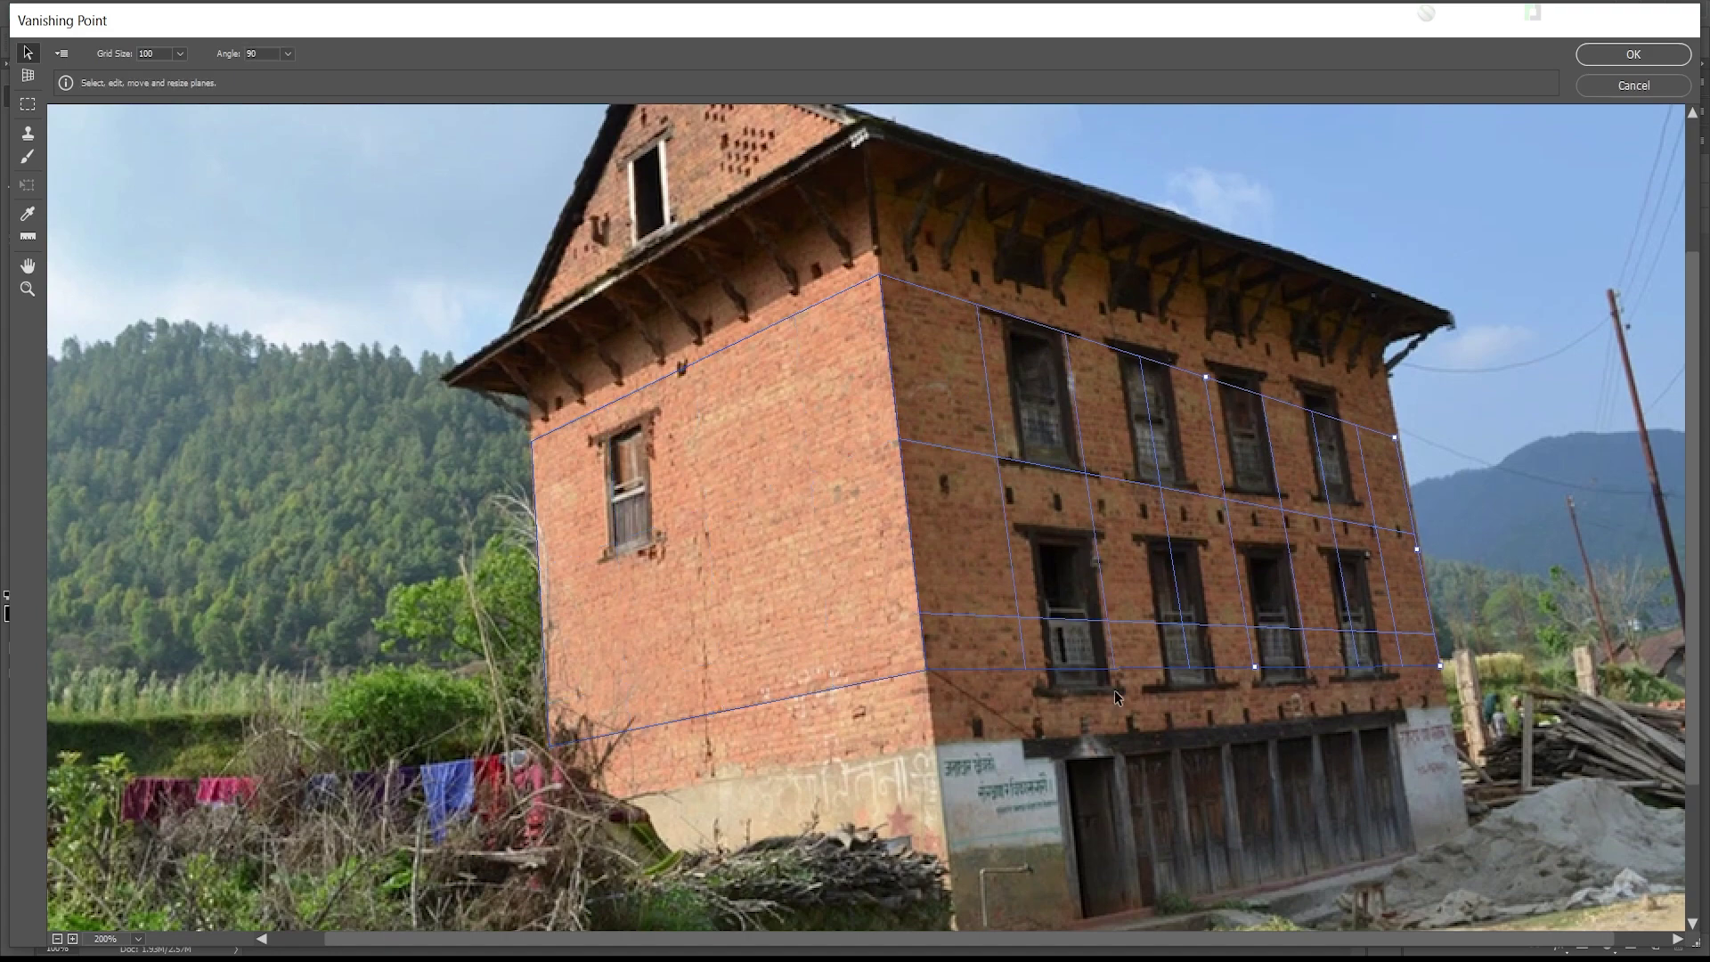
pyautogui.moveTo(1440, 666); pyautogui.dragTo(1439, 665)
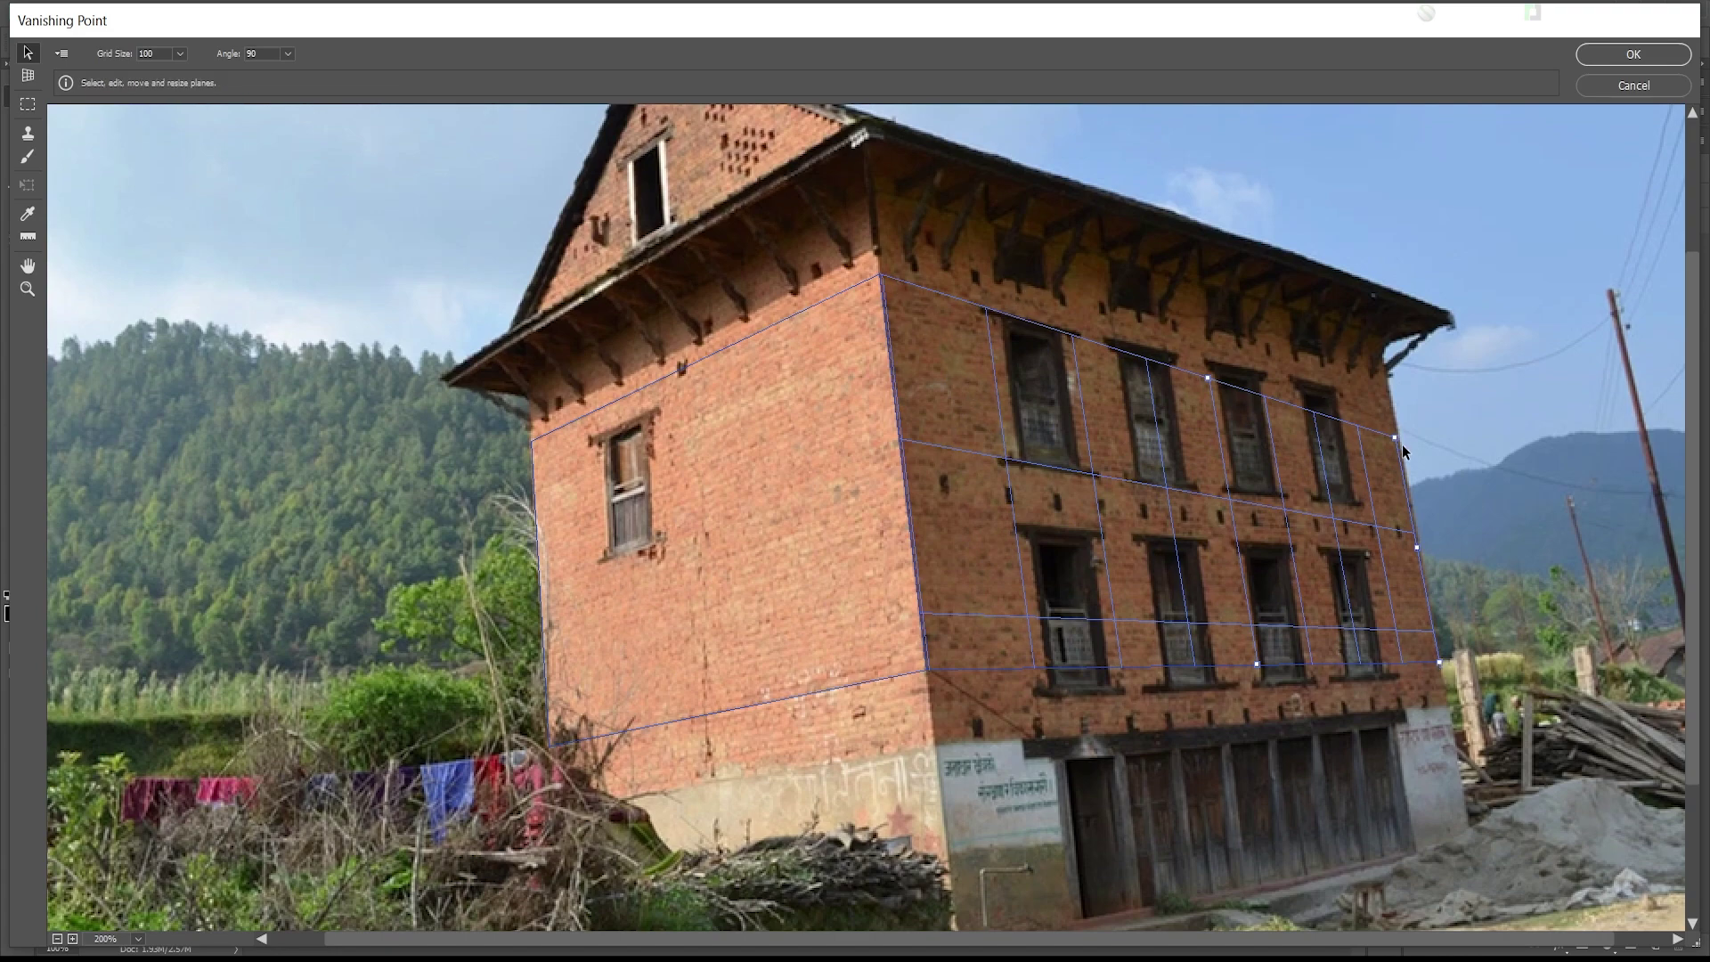
pyautogui.moveTo(1395, 437); pyautogui.dragTo(1394, 394)
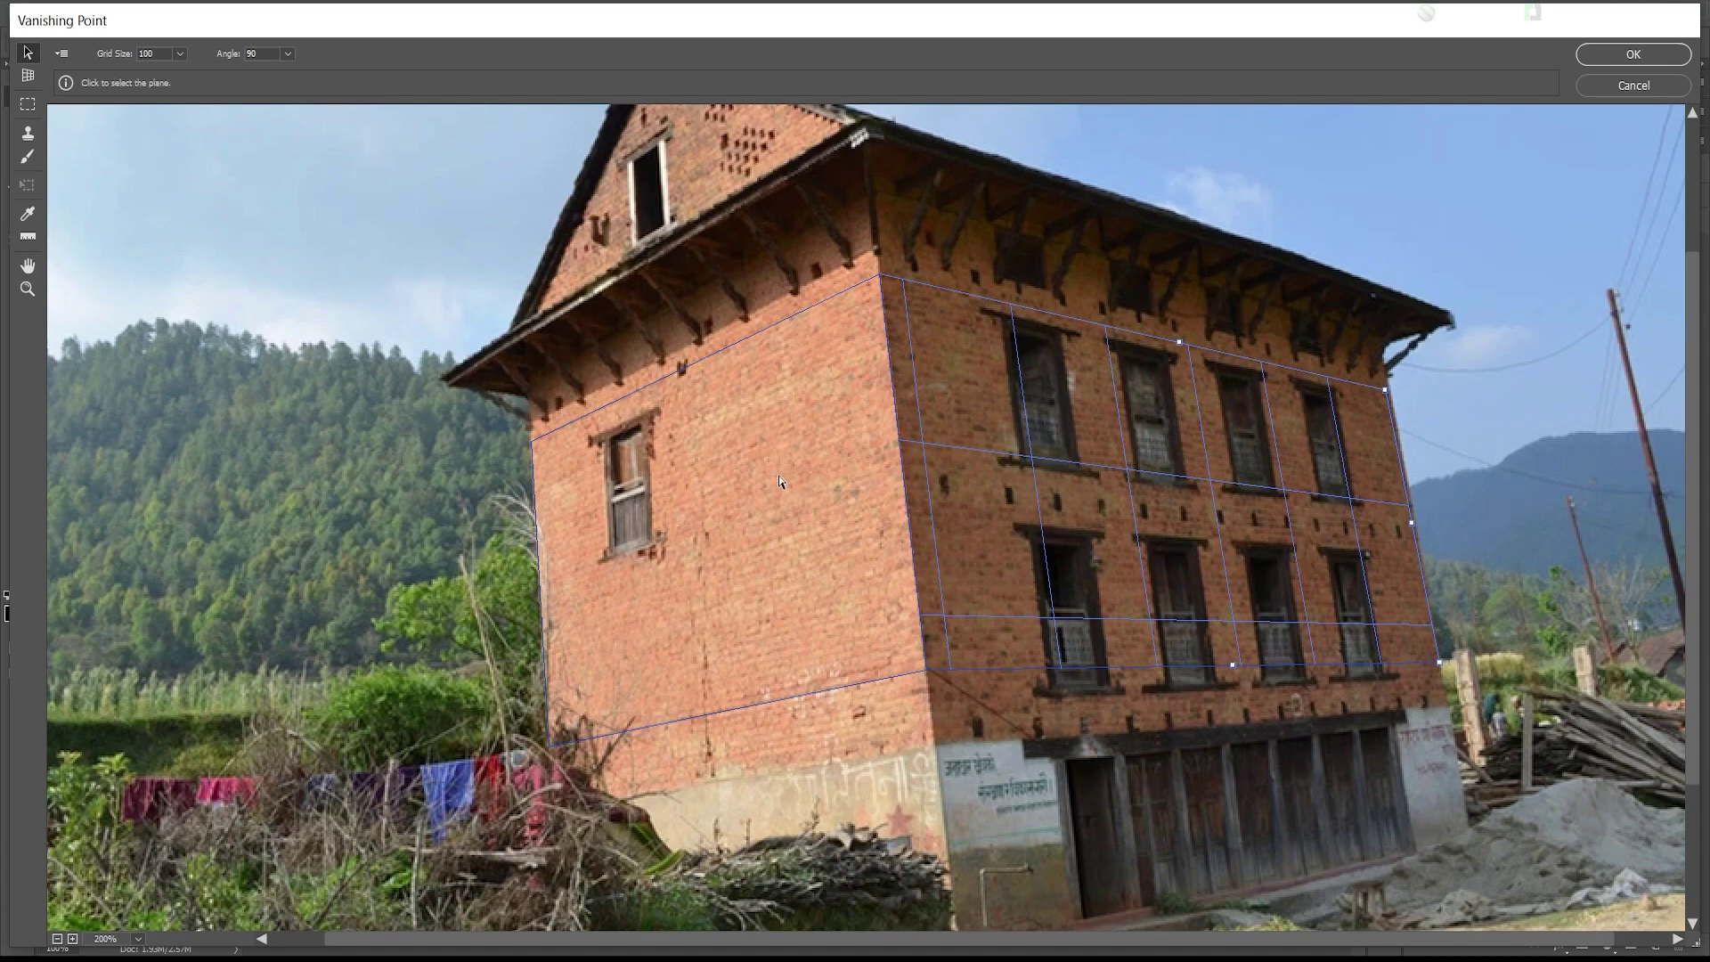
# Step: Select the plane on the many-windowed wall and marquee its upper-row window nearest the building's corner
pyautogui.click(774, 573)
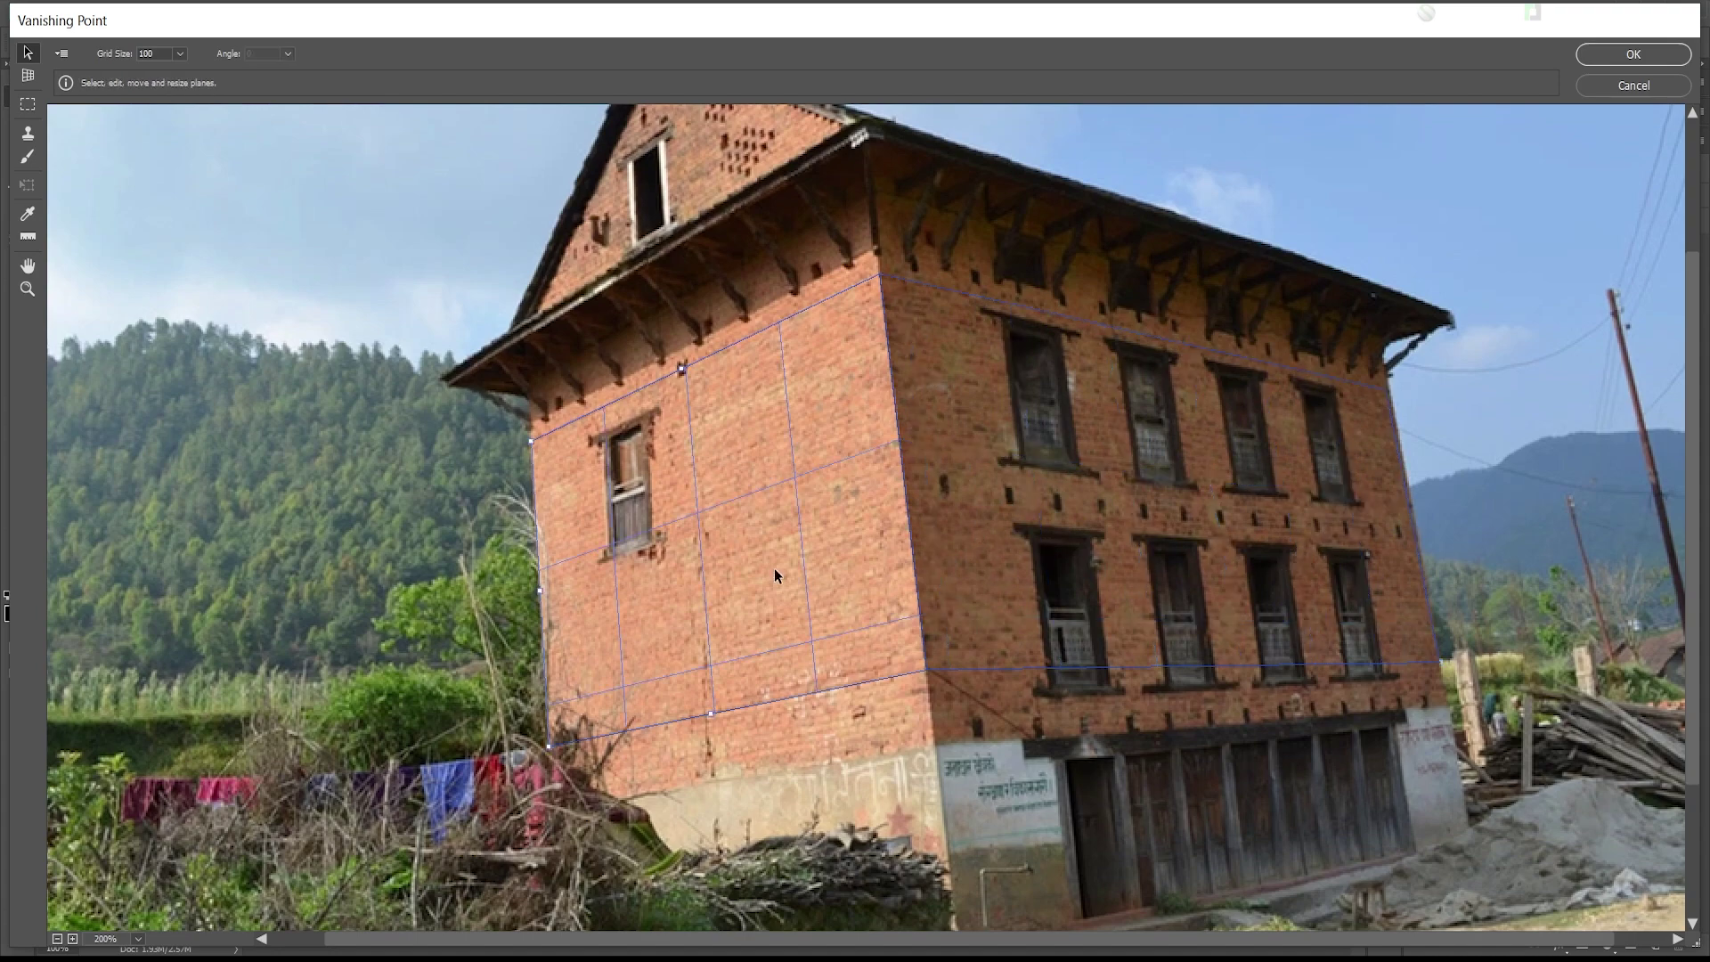
pyautogui.click(976, 554)
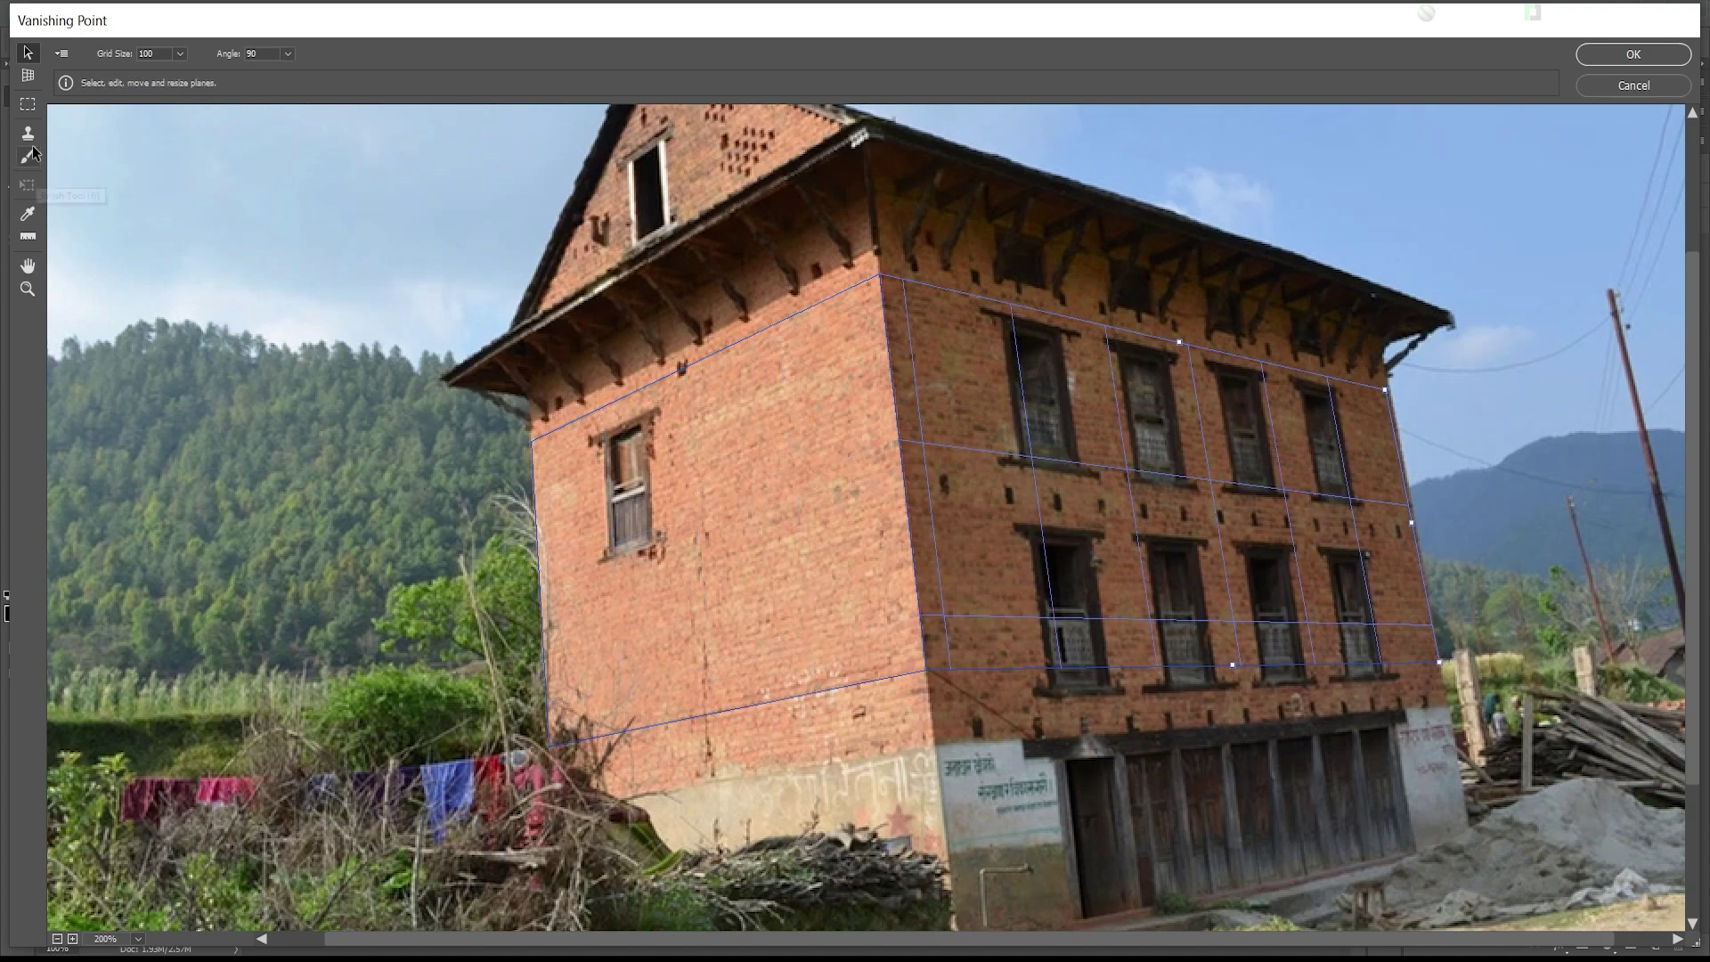
pyautogui.click(27, 104)
pyautogui.moveTo(994, 316); pyautogui.dragTo(1079, 489)
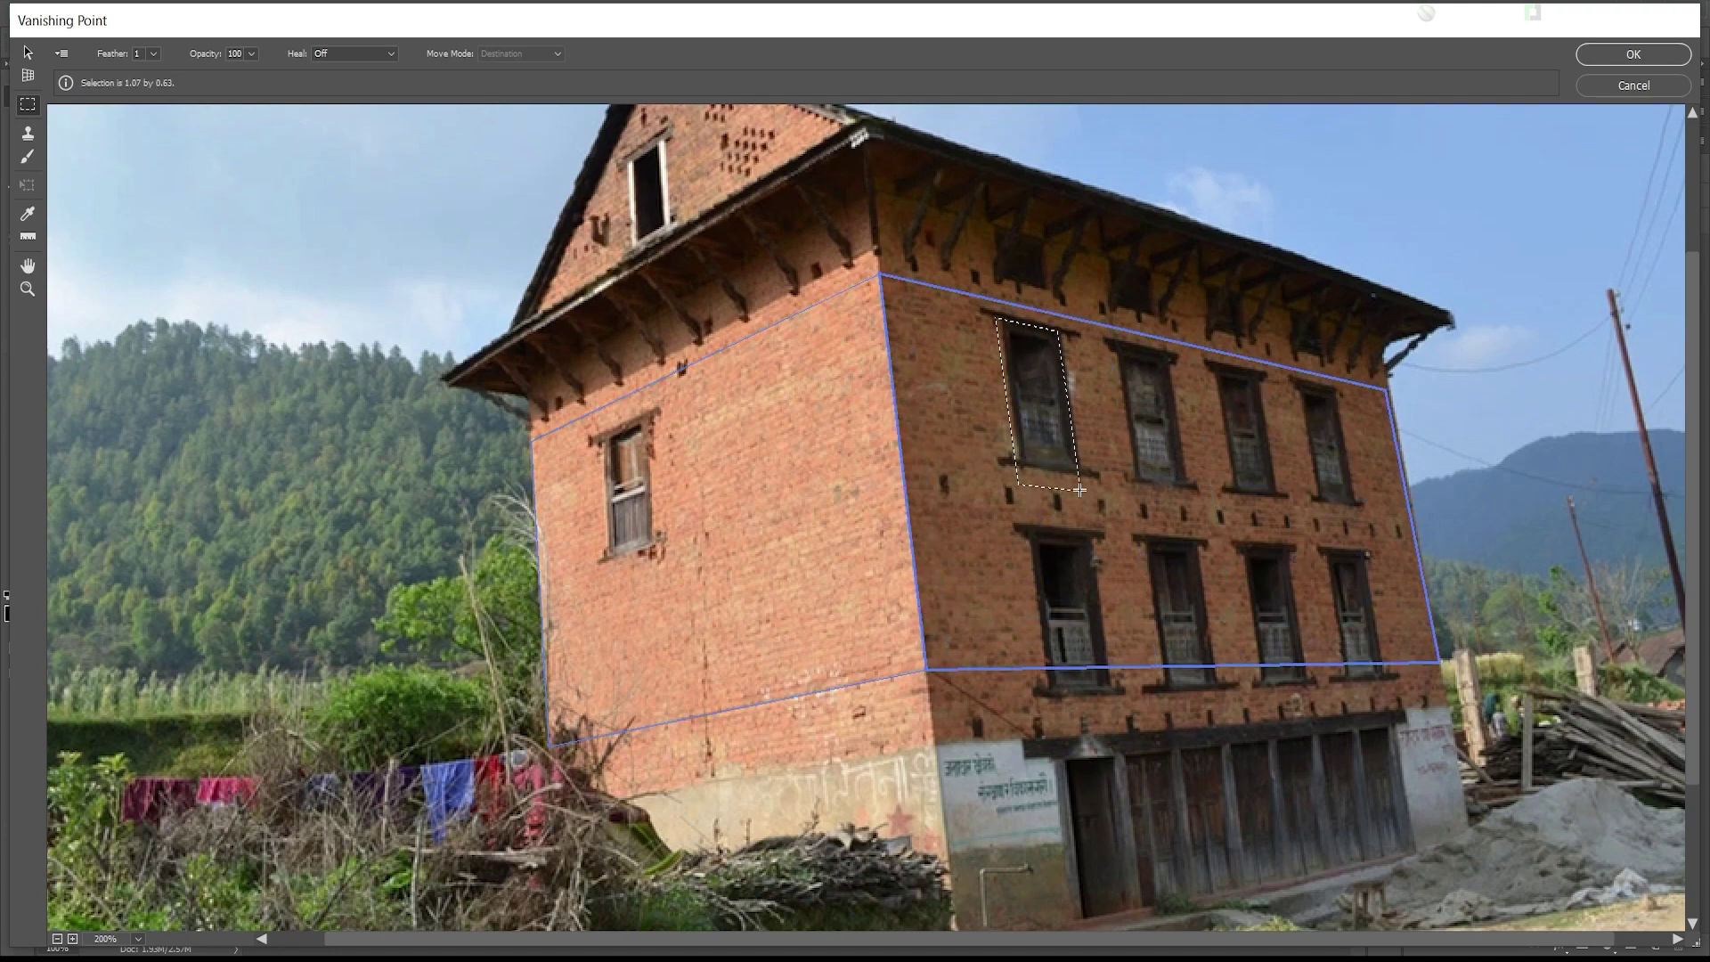
pyautogui.moveTo(1080, 489); pyautogui.dragTo(1079, 489)
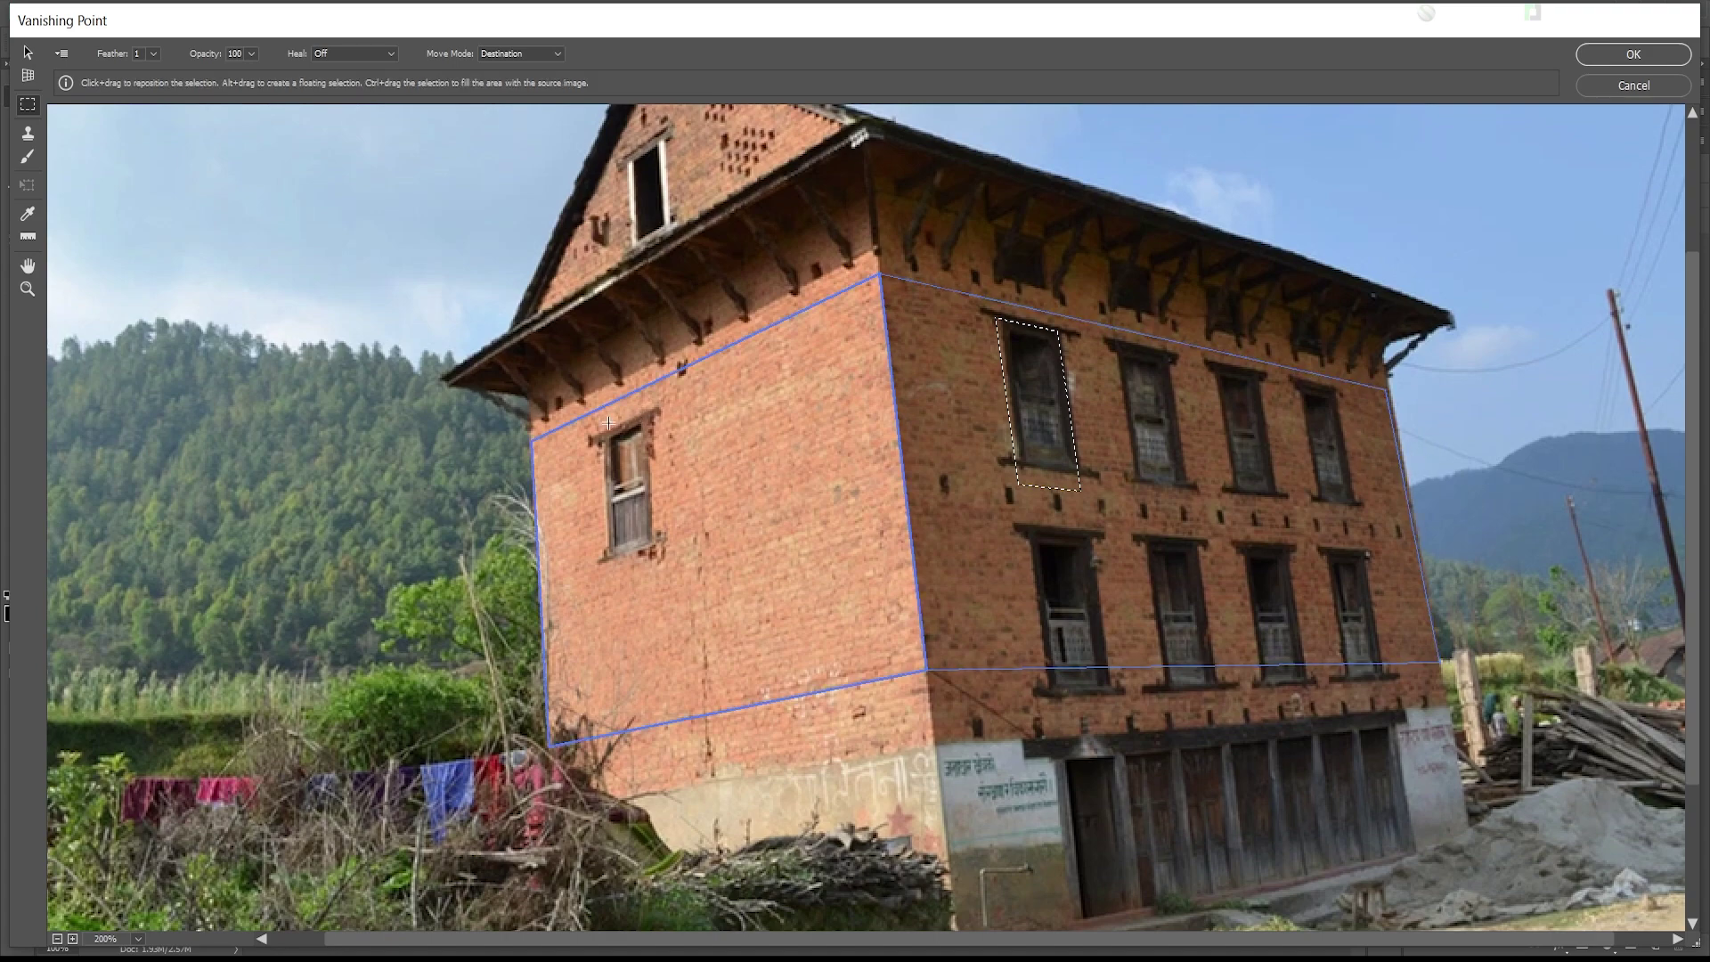
# Step: Try marqueeing the single window on its wall and sampling that window as the Stamp tool's clone source
pyautogui.moveTo(590, 427); pyautogui.dragTo(660, 559)
pyautogui.click(28, 136)
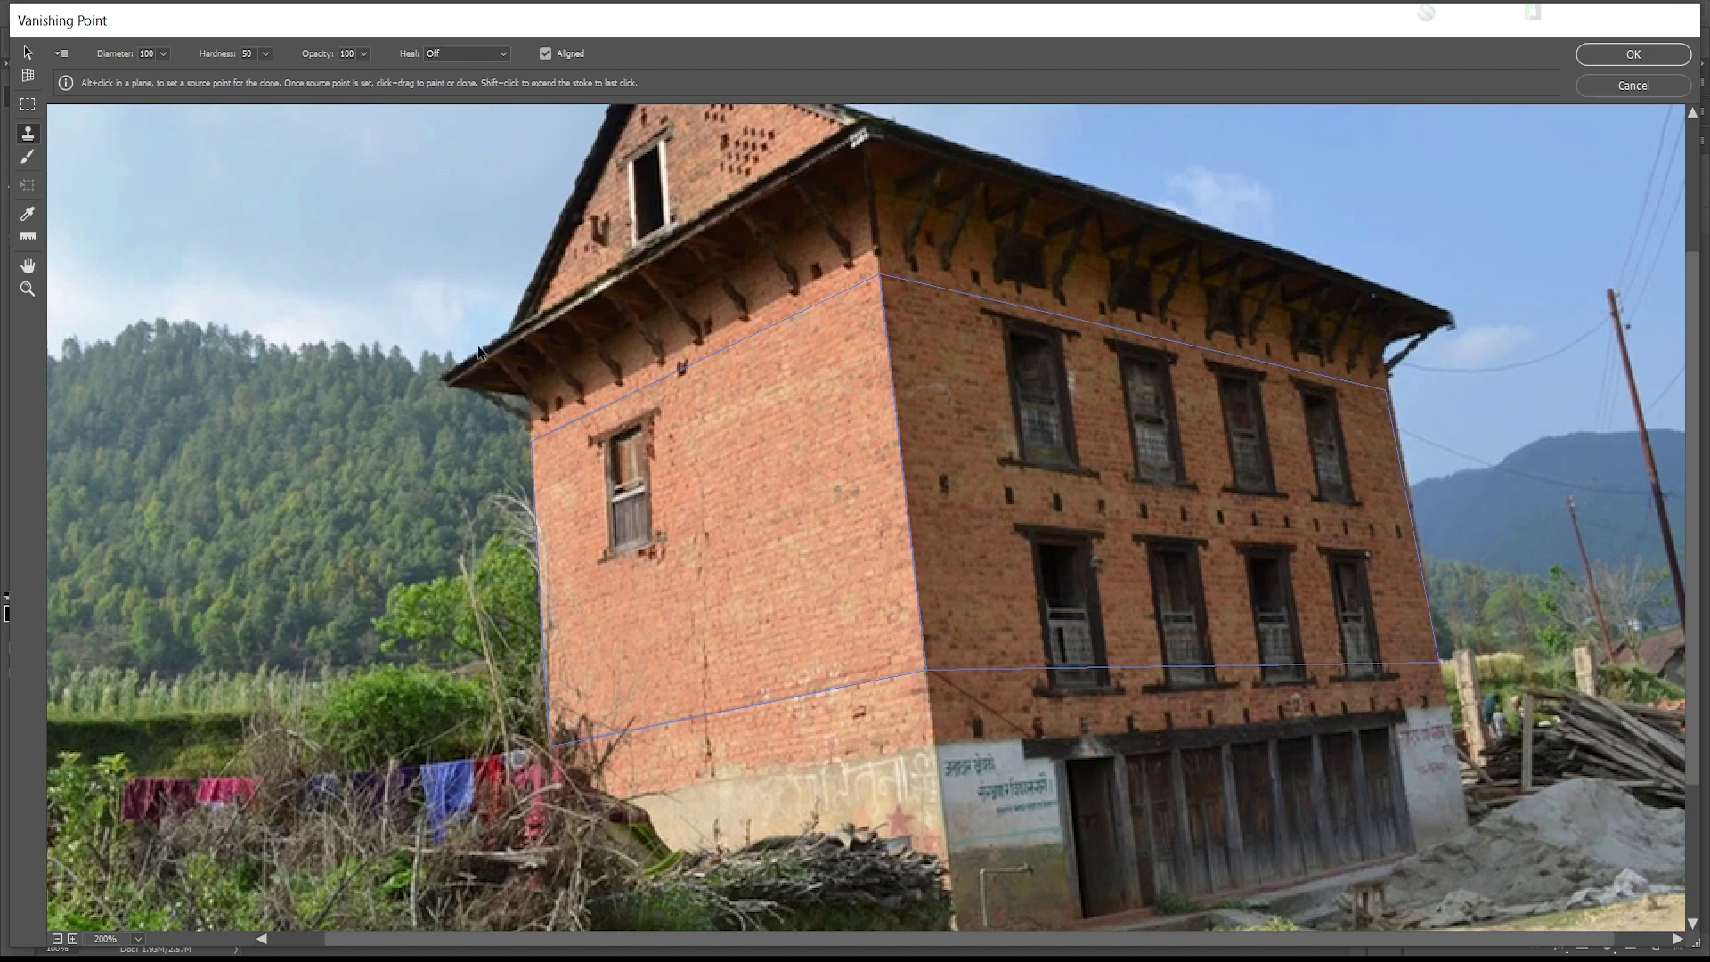
pyautogui.keyDown('alt'); pyautogui.click(629, 494); pyautogui.keyUp('alt')
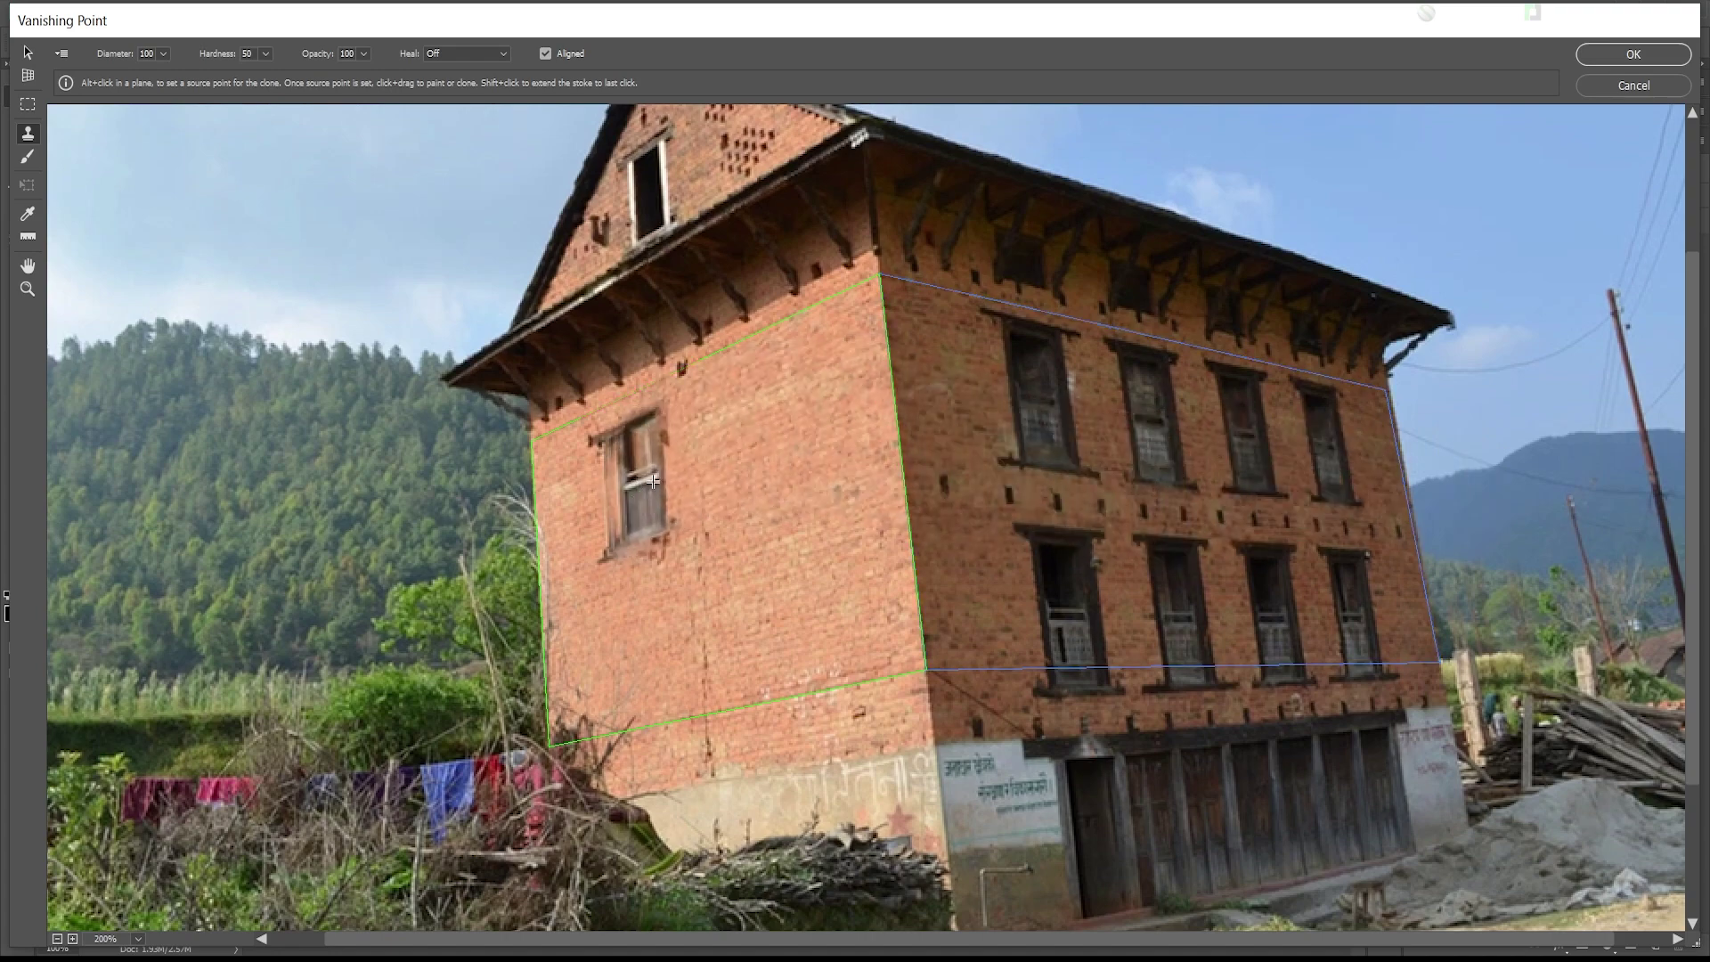
# Step: Try painting over the single-window wall with the black Brush in perspective, and undo the stroke
pyautogui.click(28, 157)
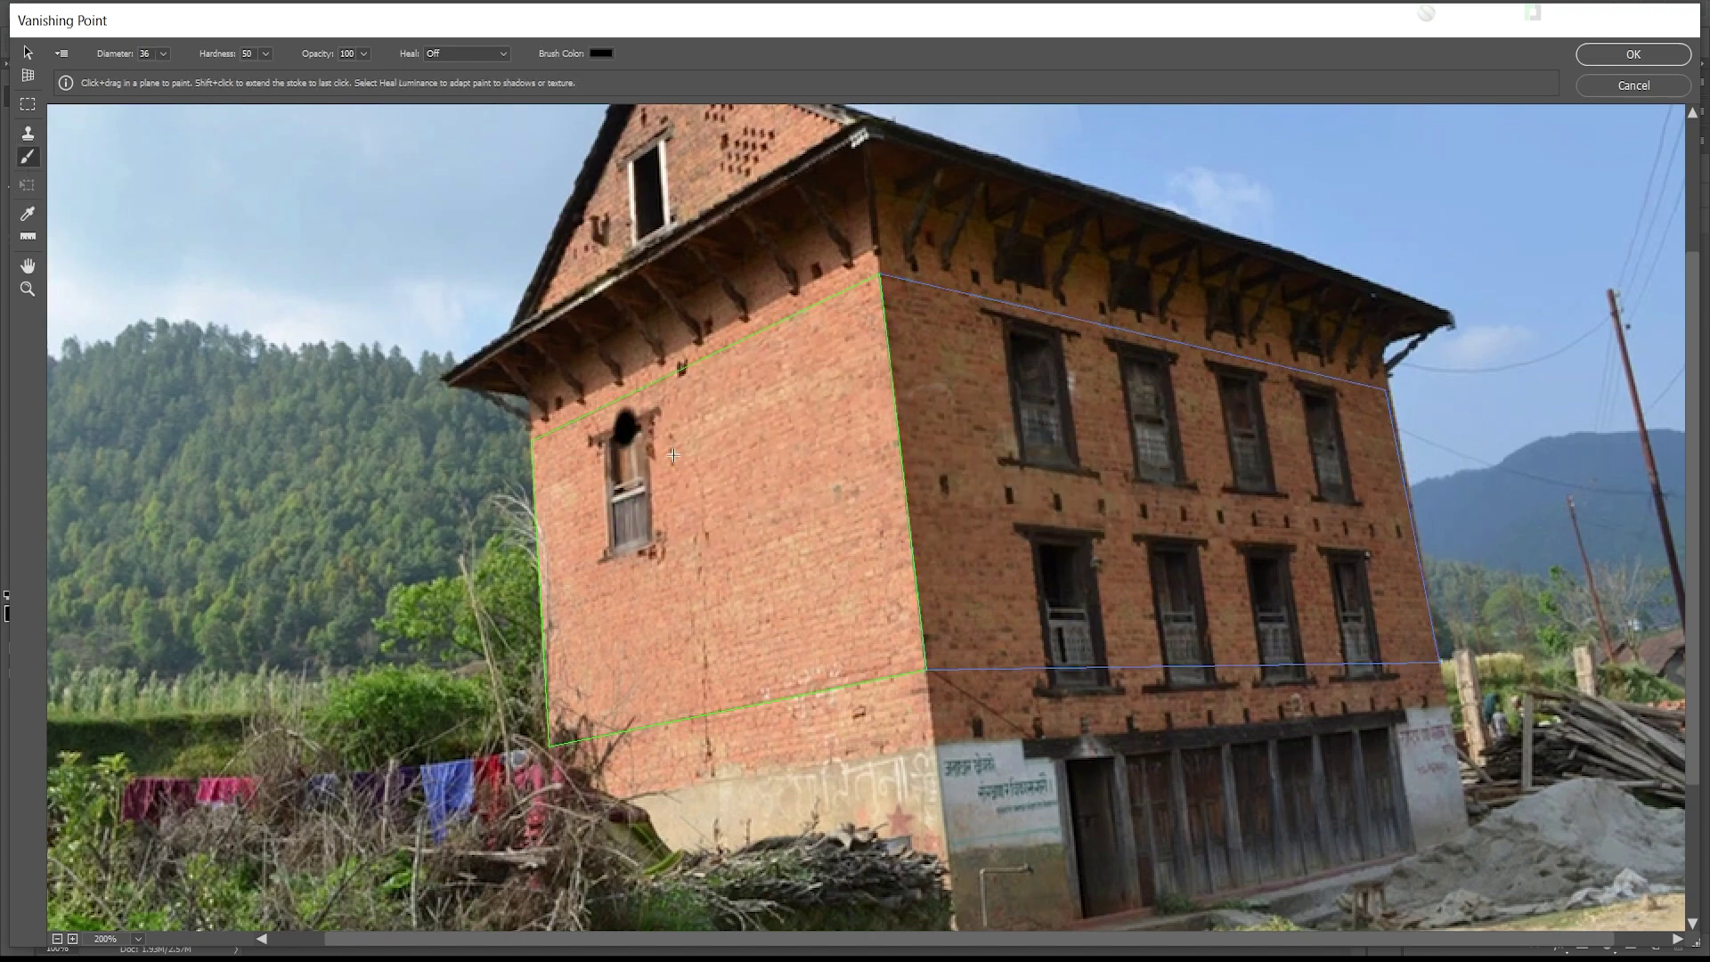
pyautogui.moveTo(697, 621)
pyautogui.mouseDown()
pyautogui.moveTo(879, 563)
pyautogui.moveTo(975, 570)
pyautogui.mouseUp()
pyautogui.press('alt')
pyautogui.hotkey('ctrl', 'z')
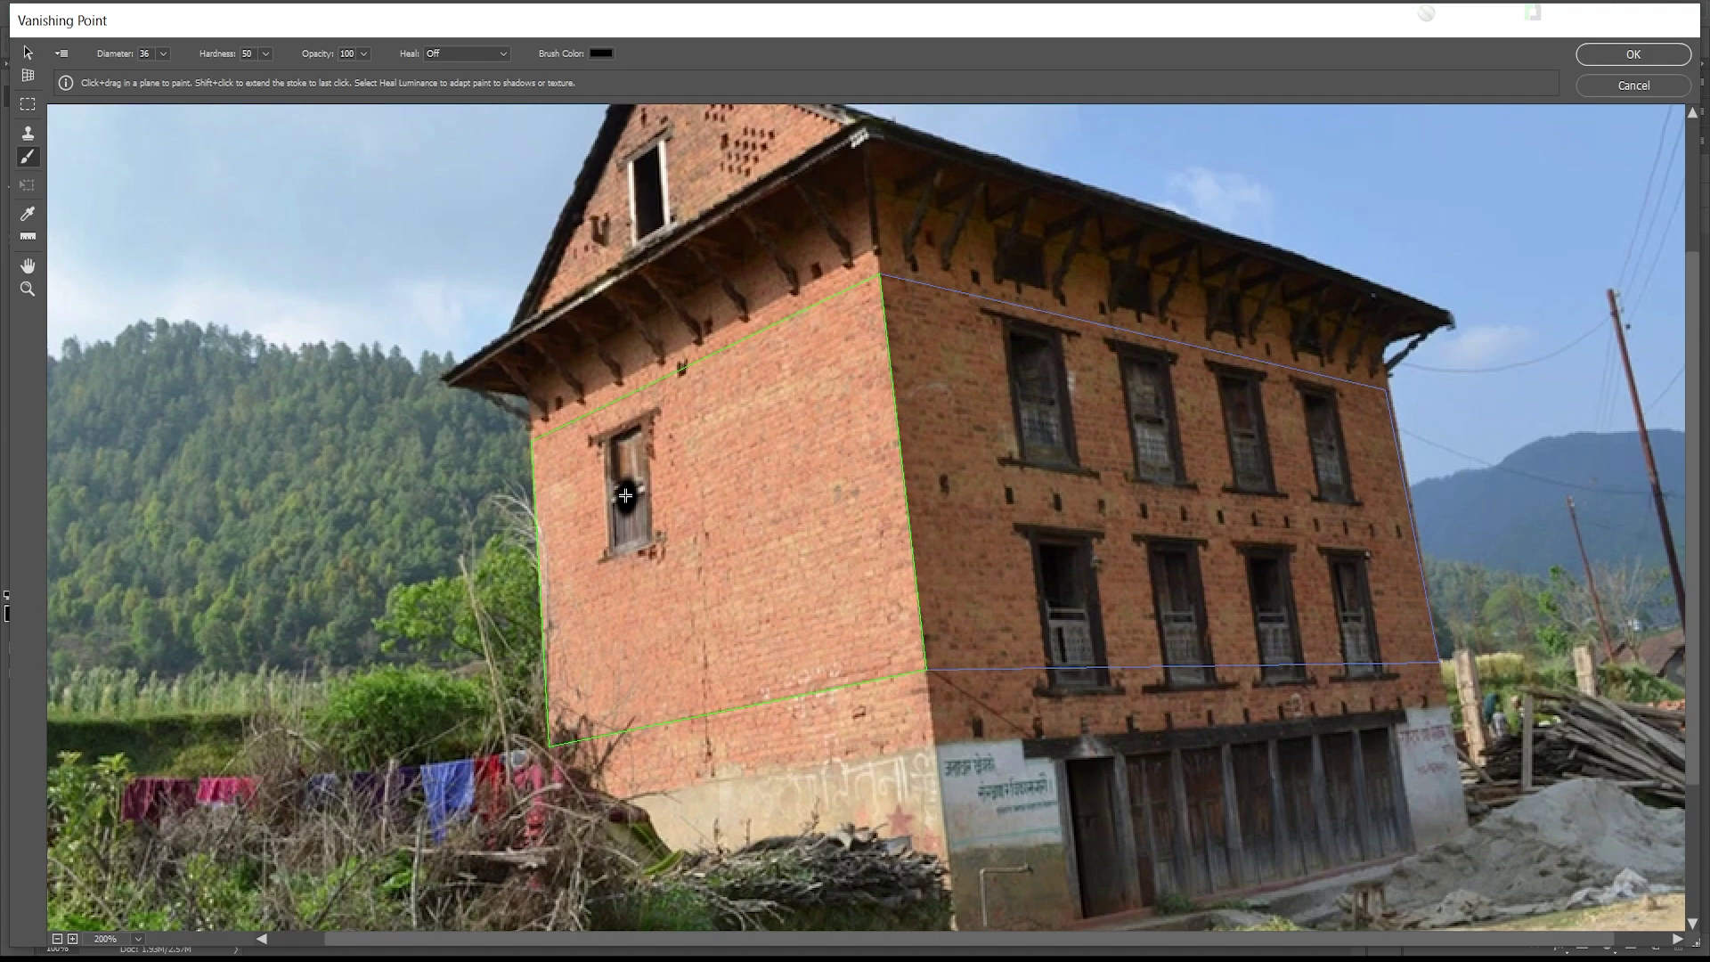
# Step: Marquee a small dark hole between the two window rows and duplicate it in a row across the single-window wall
pyautogui.click(27, 104)
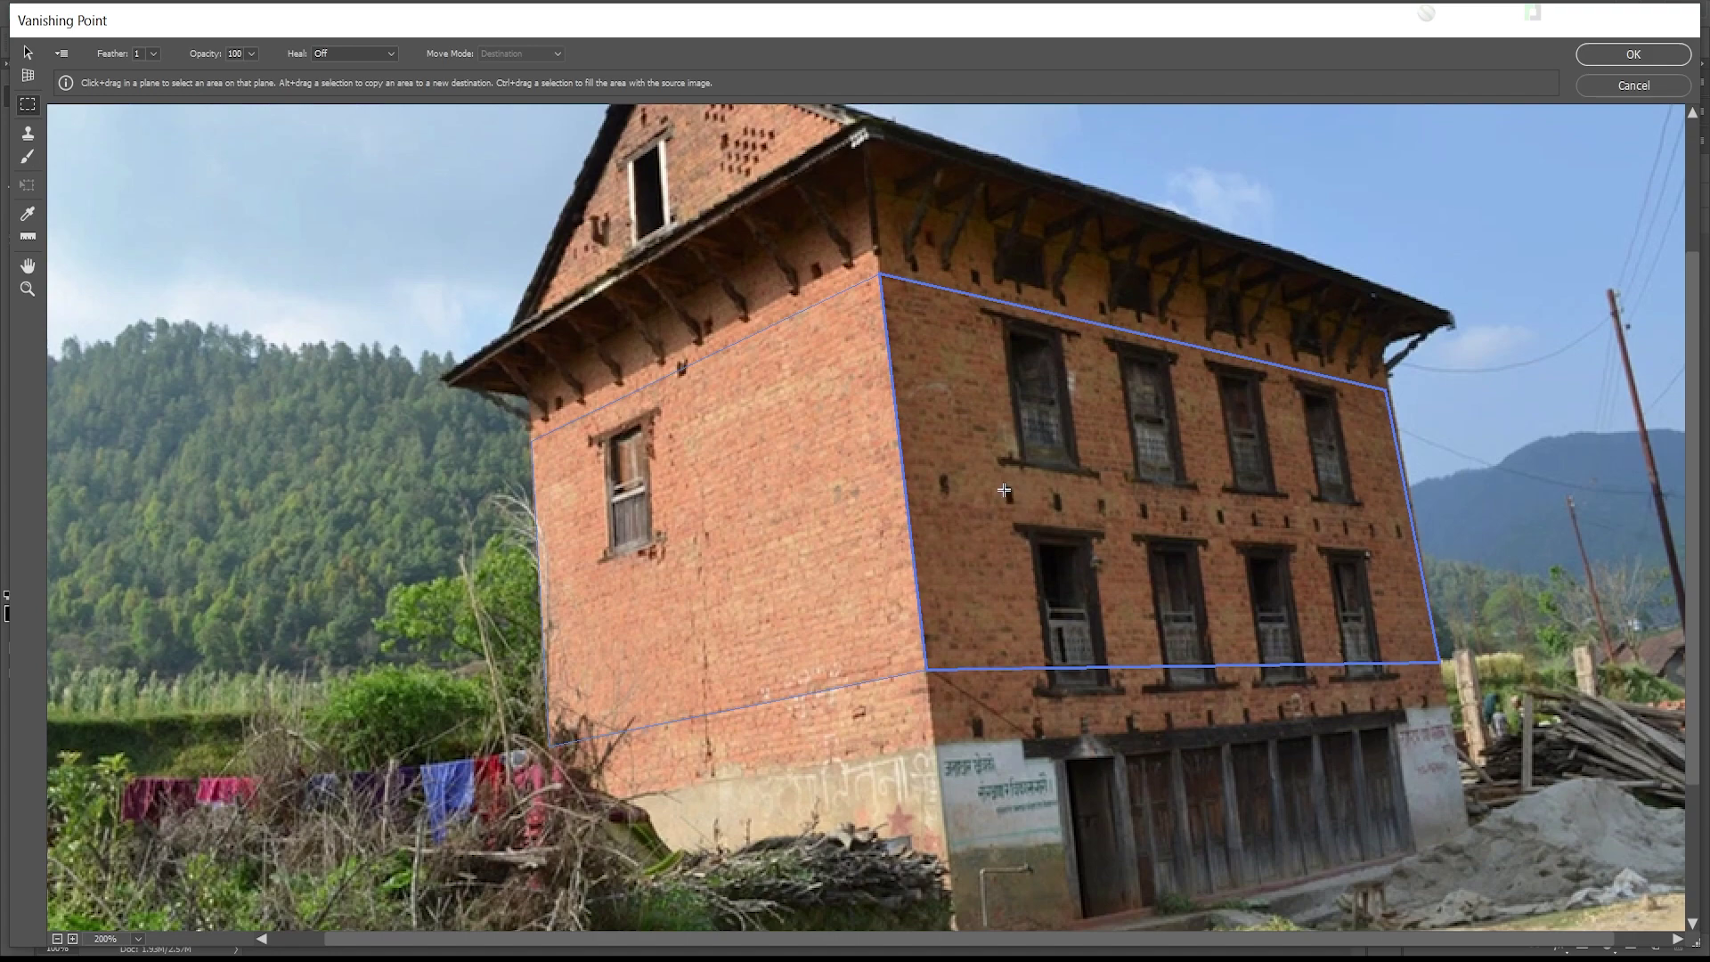
pyautogui.moveTo(1004, 487); pyautogui.dragTo(1012, 503)
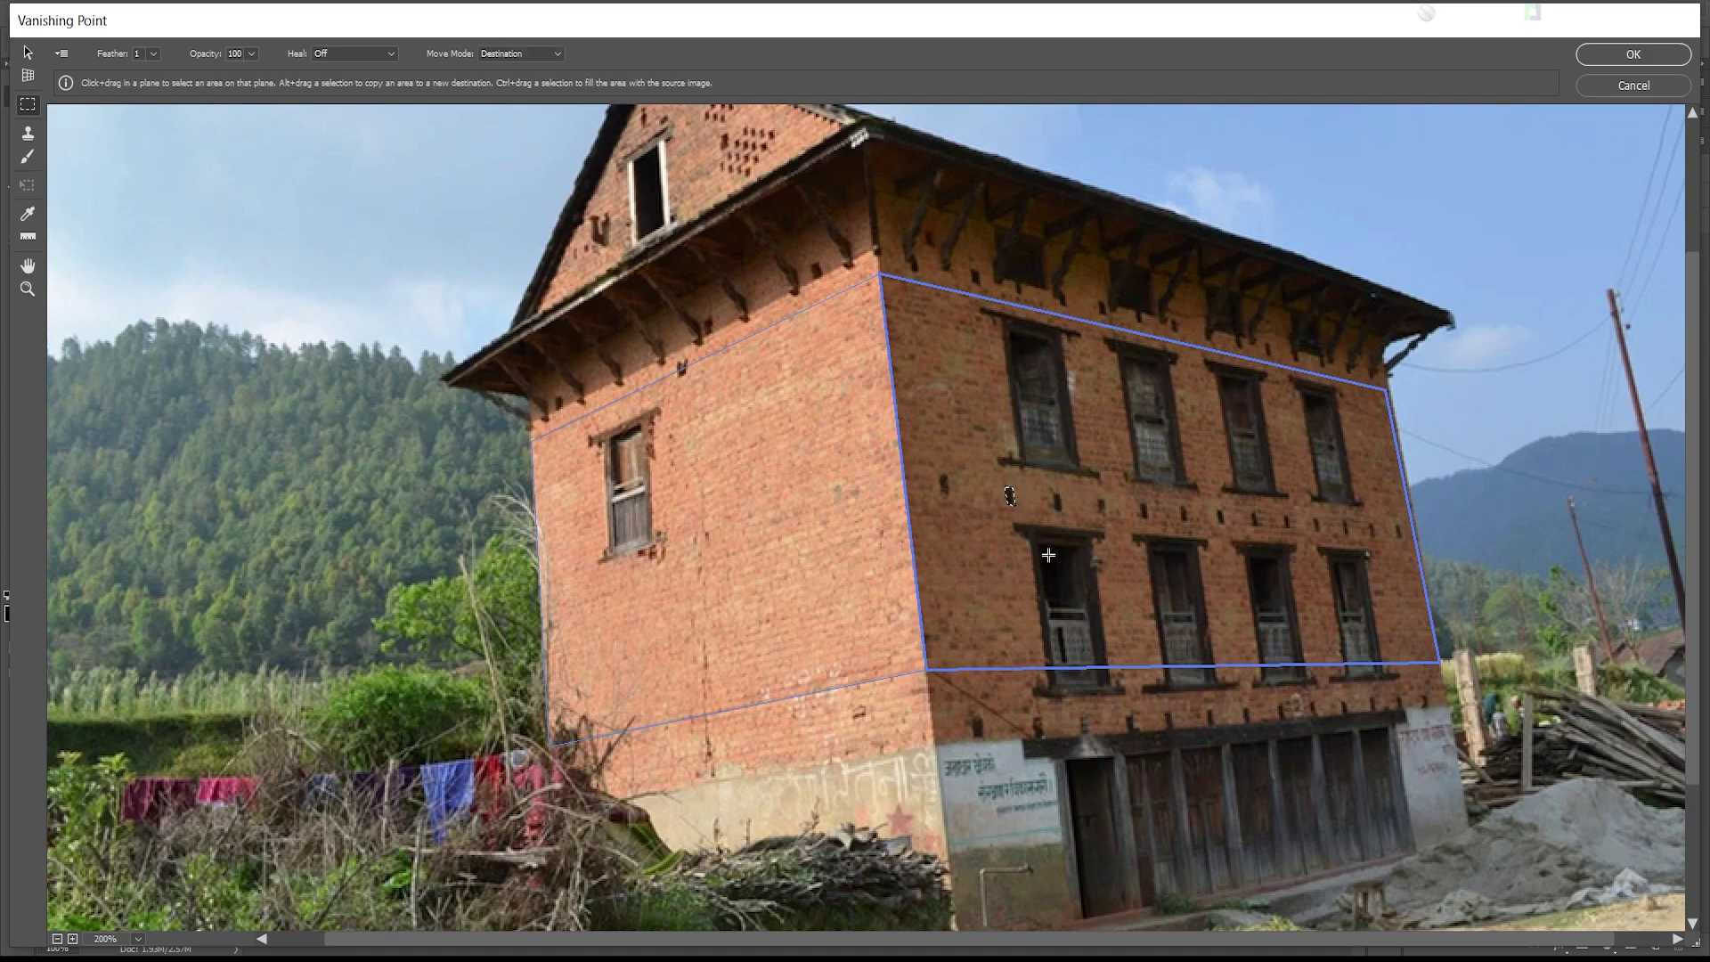
pyautogui.press('alt')
pyautogui.keyDown('alt'); pyautogui.click(1011, 500); pyautogui.keyUp('alt')
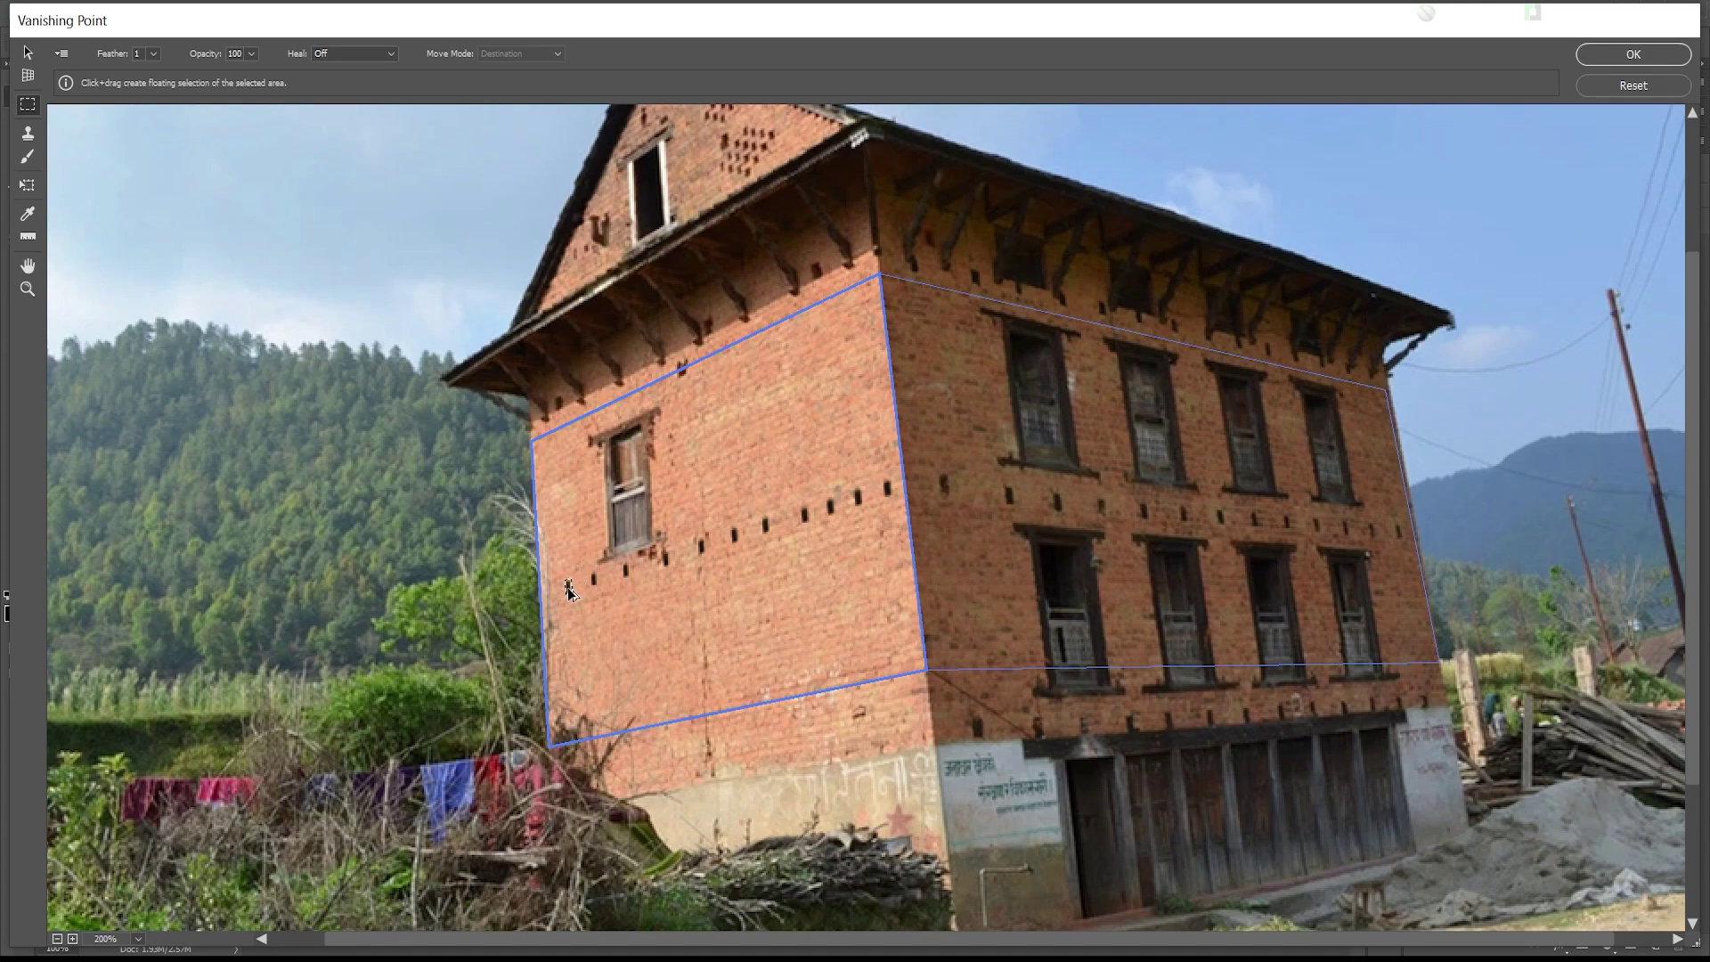
pyautogui.moveTo(555, 594); pyautogui.dragTo(612, 681)
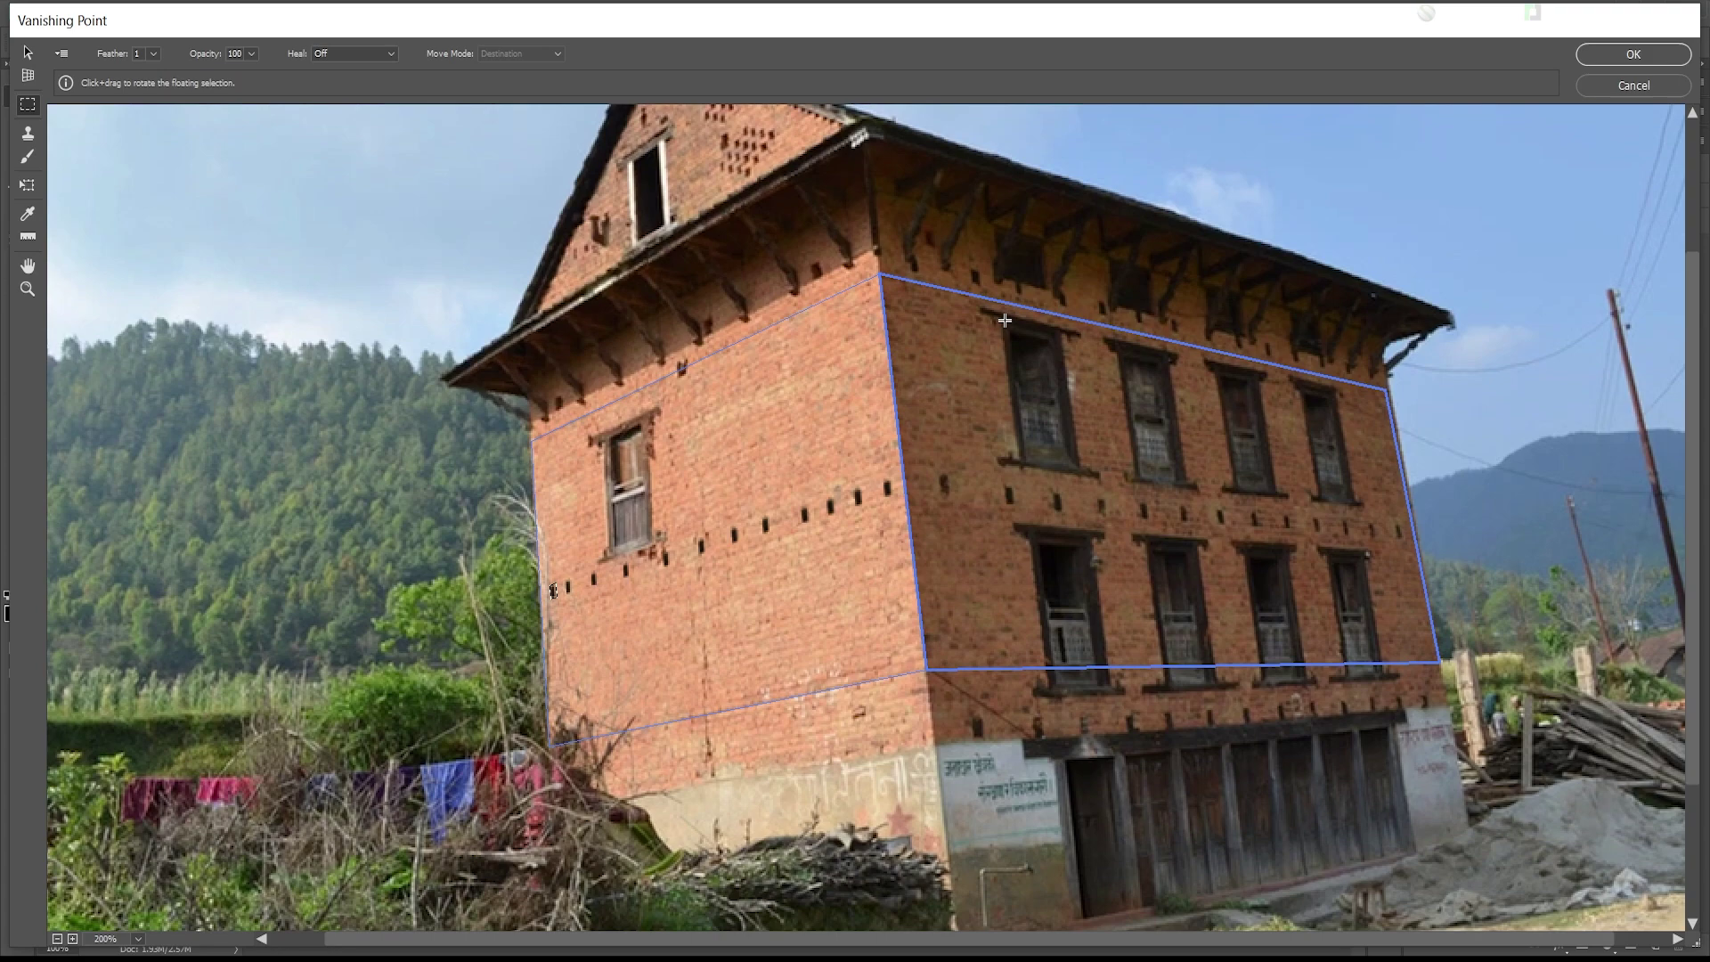
# Step: Marquee the upper-row window nearest the corner, copy it twice onto the single-window wall, and apply the Vanishing Point filter
pyautogui.moveTo(1000, 313); pyautogui.dragTo(1079, 470)
pyautogui.moveTo(1080, 471); pyautogui.dragTo(1078, 473)
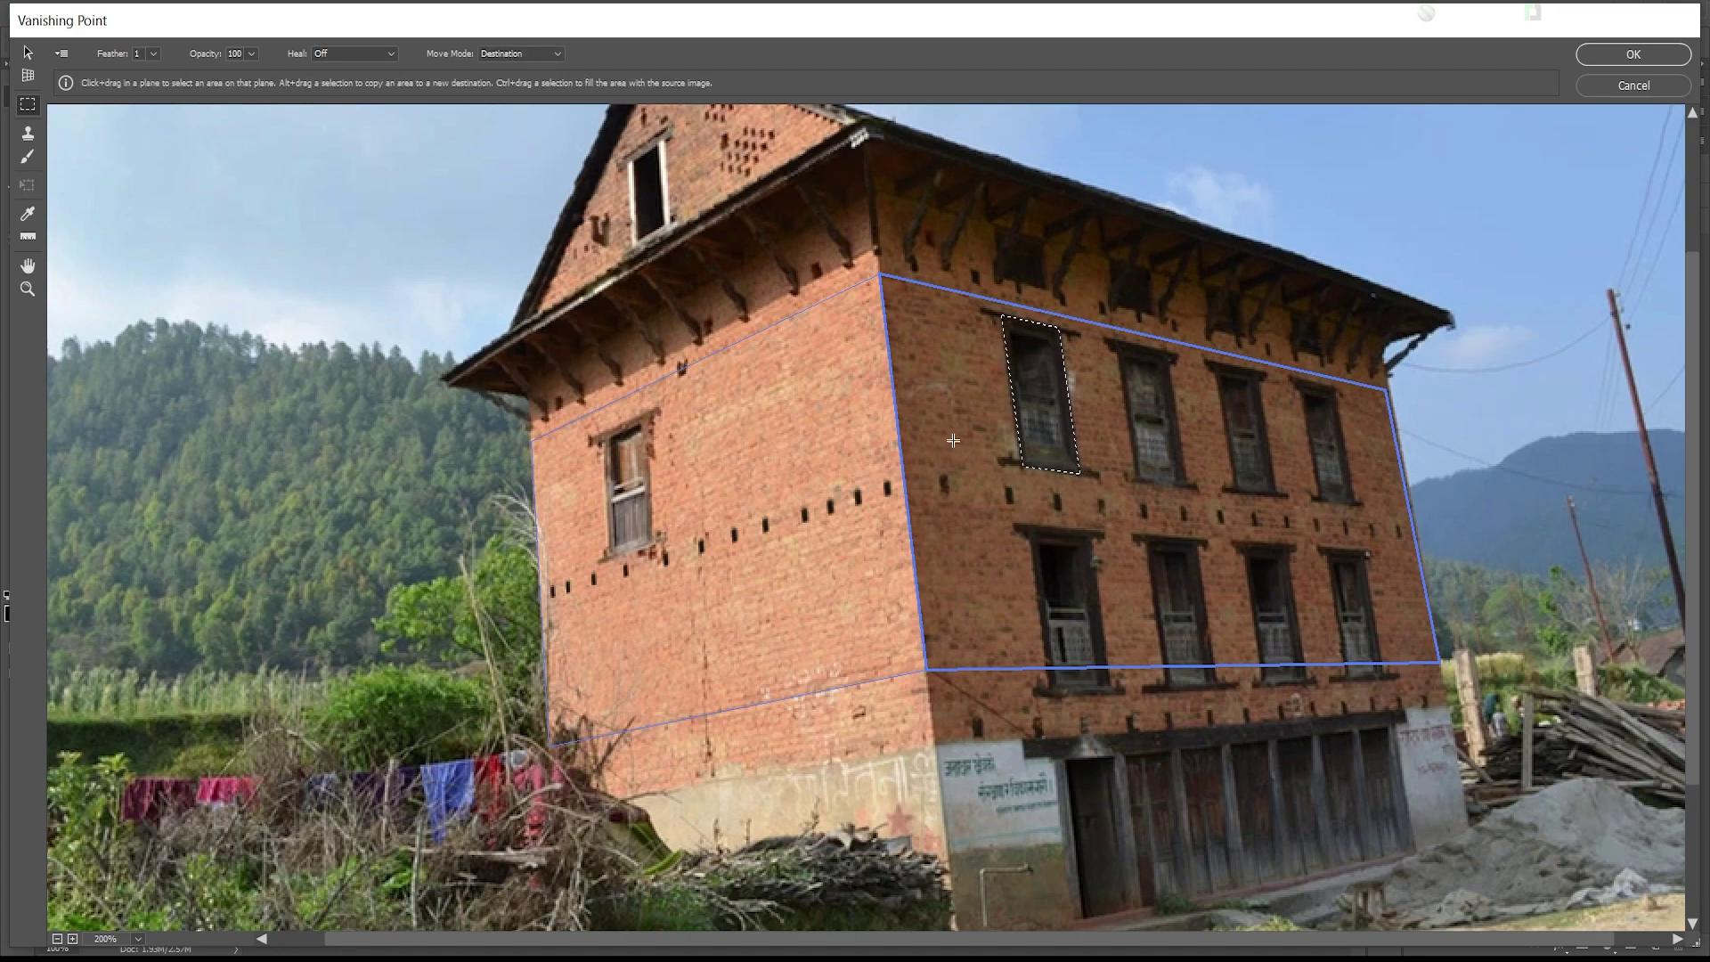
pyautogui.moveTo(1044, 423); pyautogui.dragTo(724, 475)
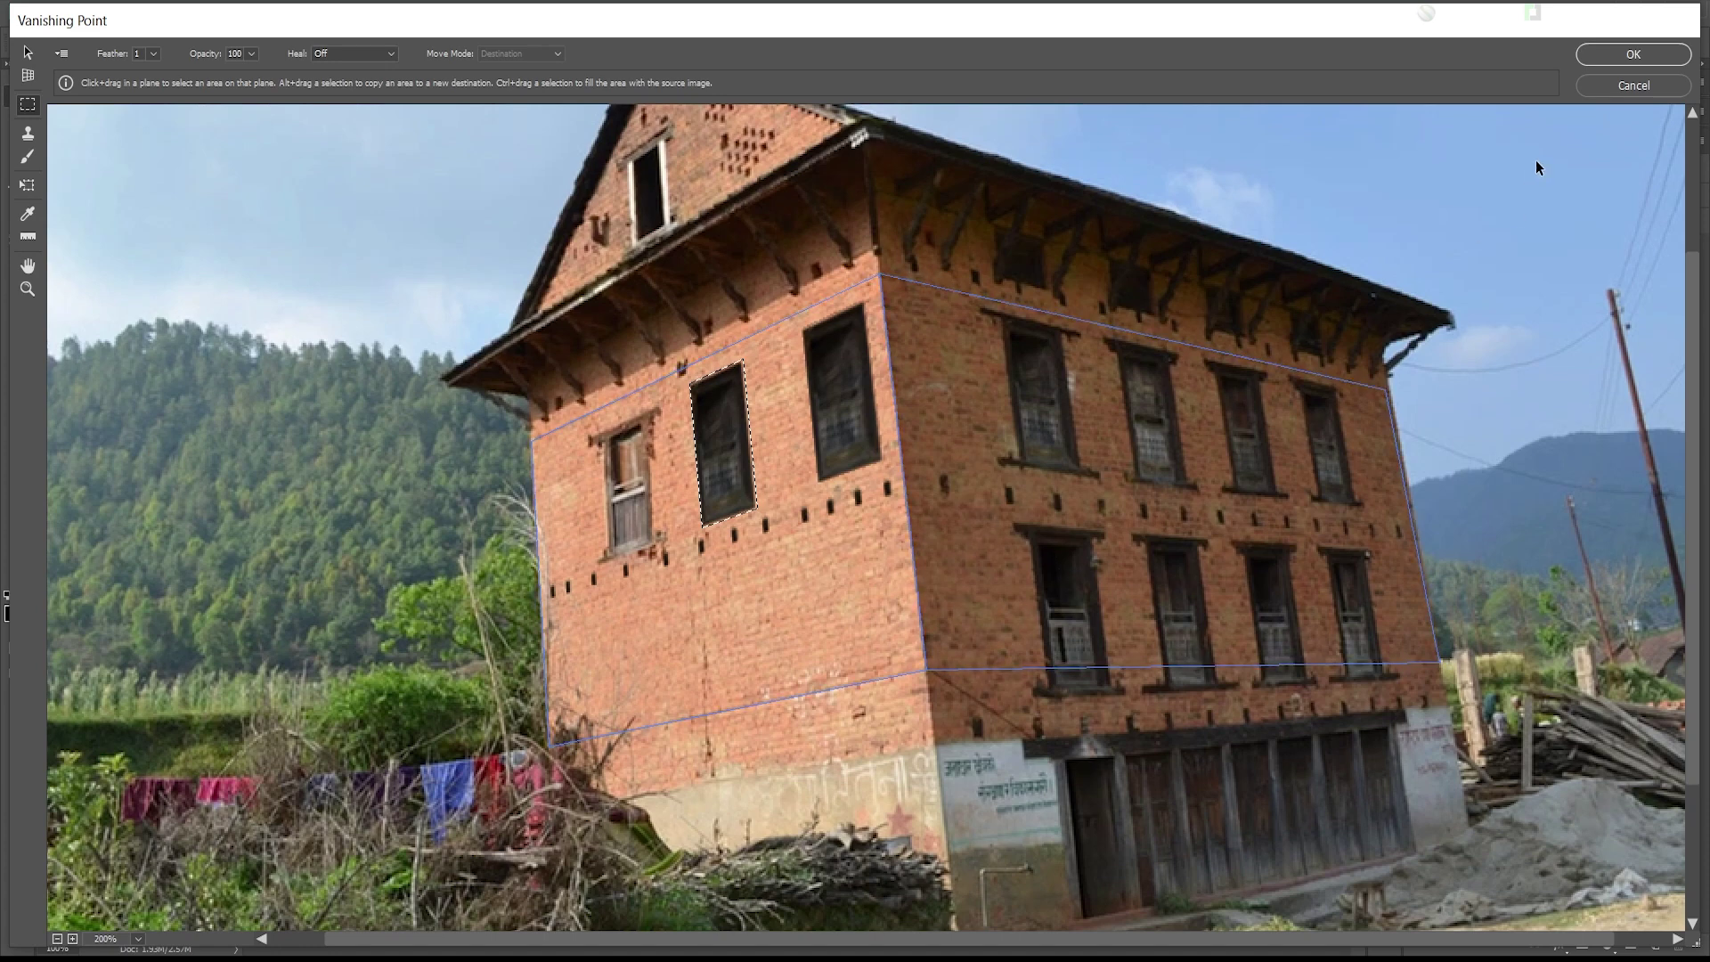
pyautogui.click(1605, 59)
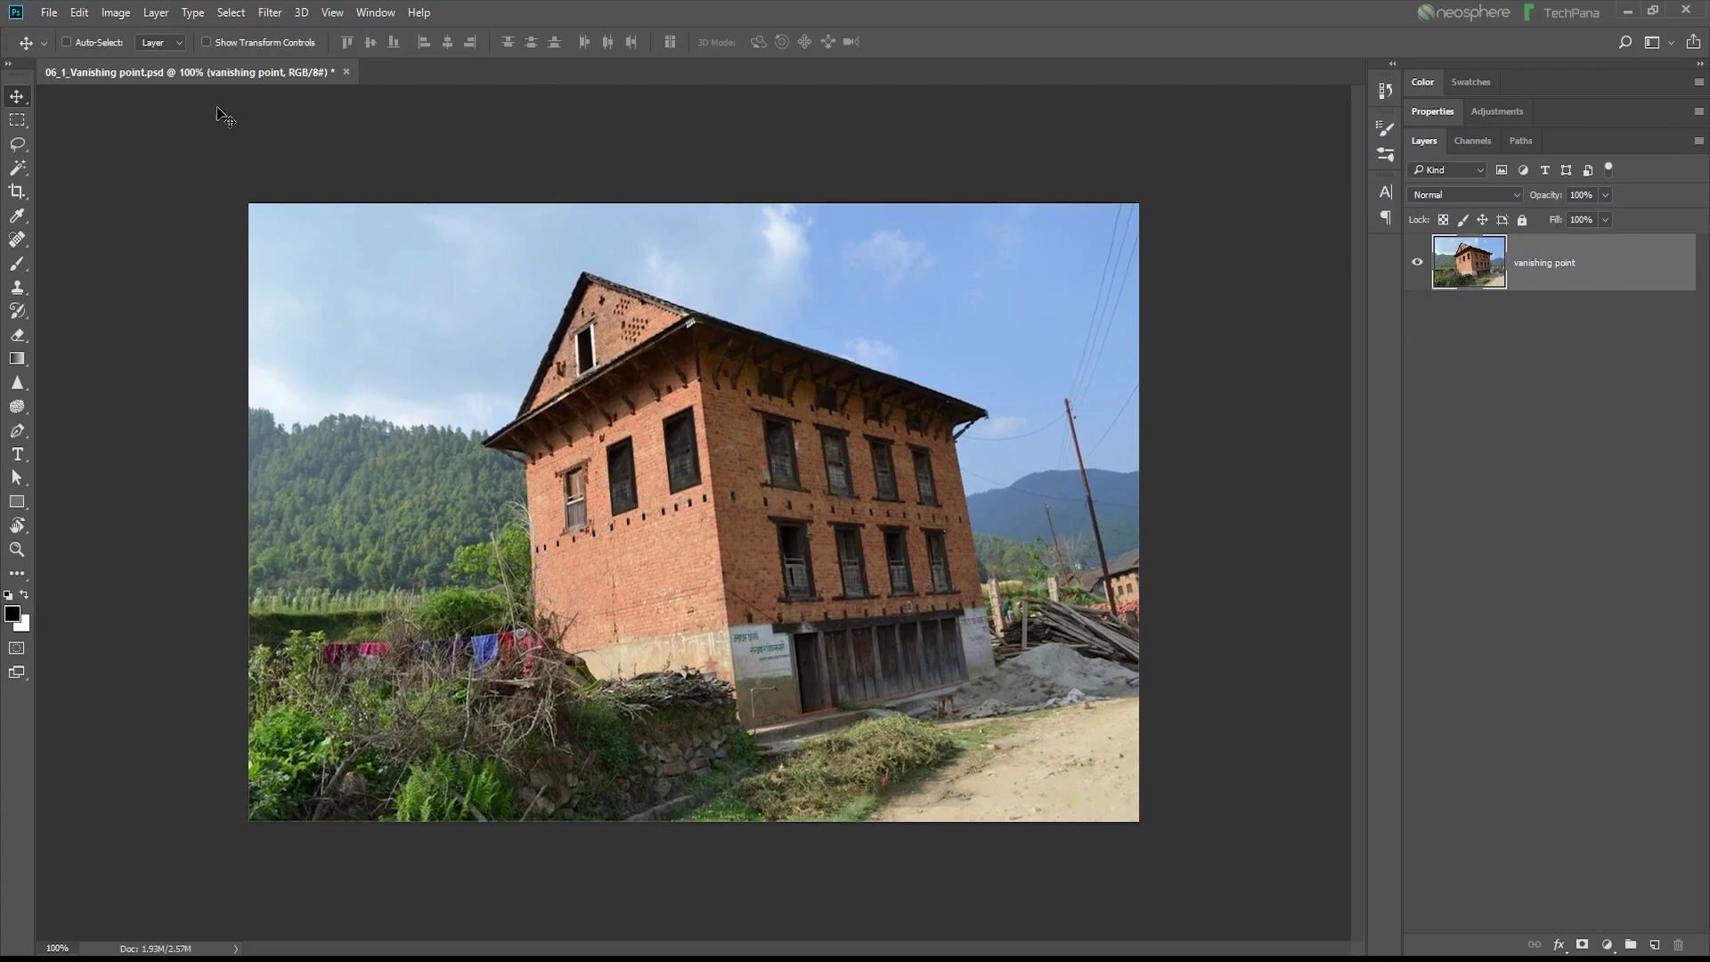
# Step: Undo the Vanishing Point result and restore it to compare the house before and after
pyautogui.click(79, 13)
pyautogui.click(99, 33)
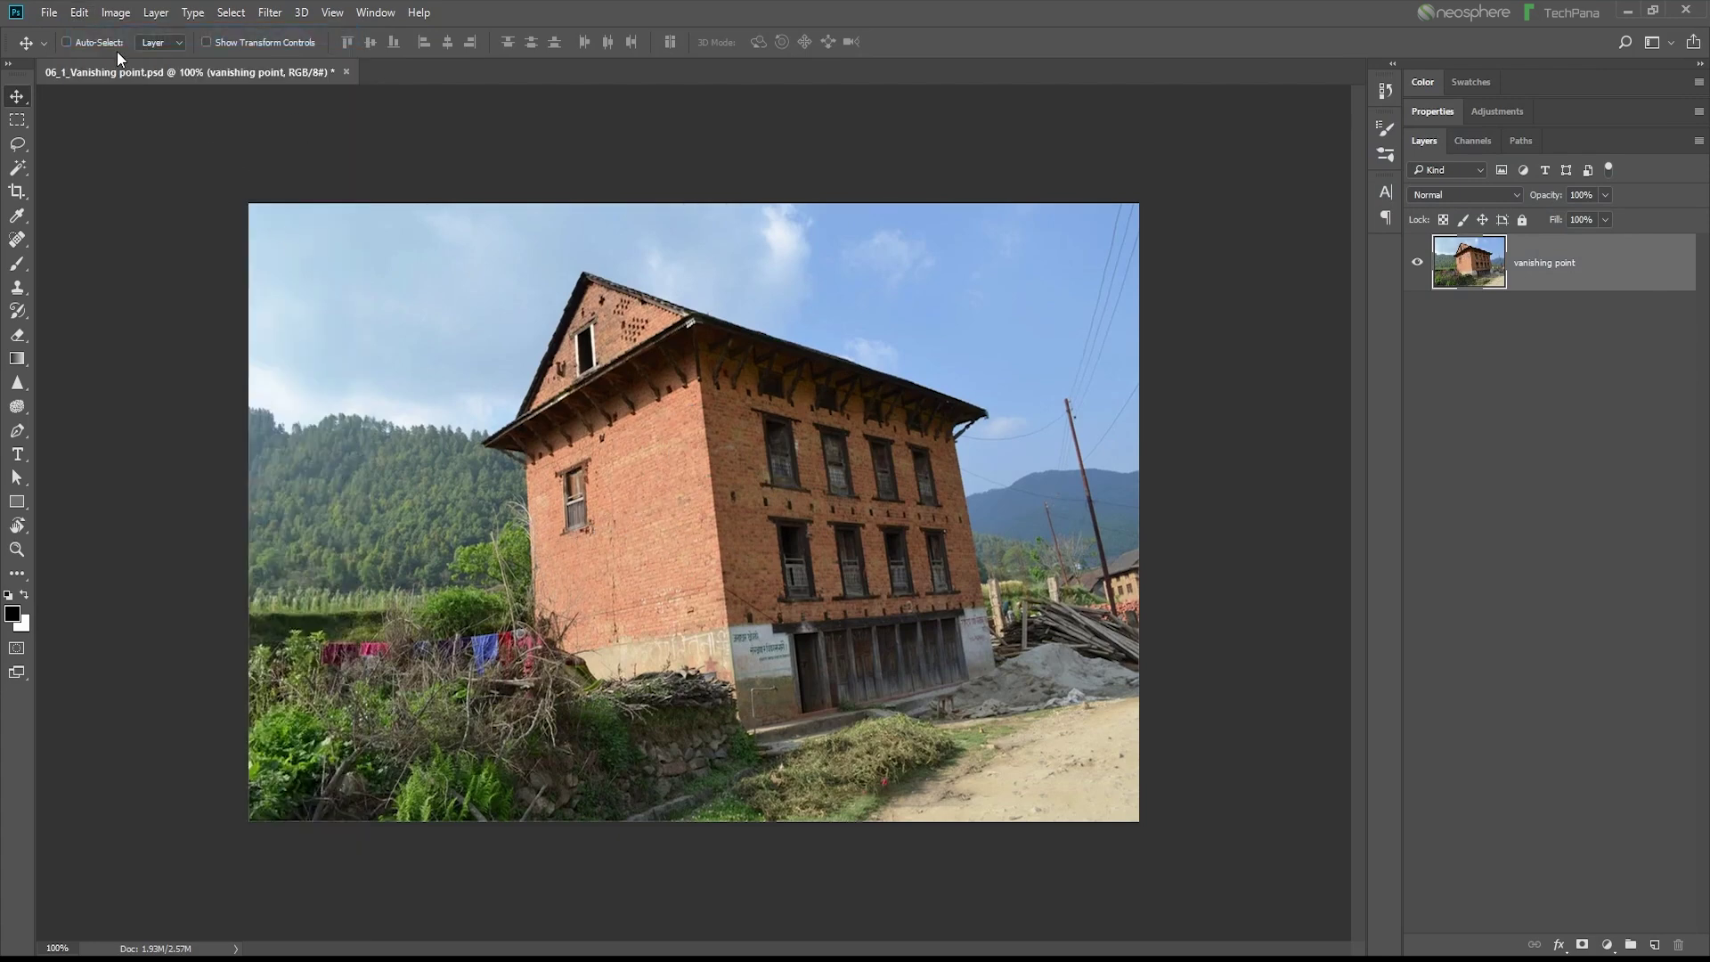
pyautogui.click(80, 12)
pyautogui.click(99, 33)
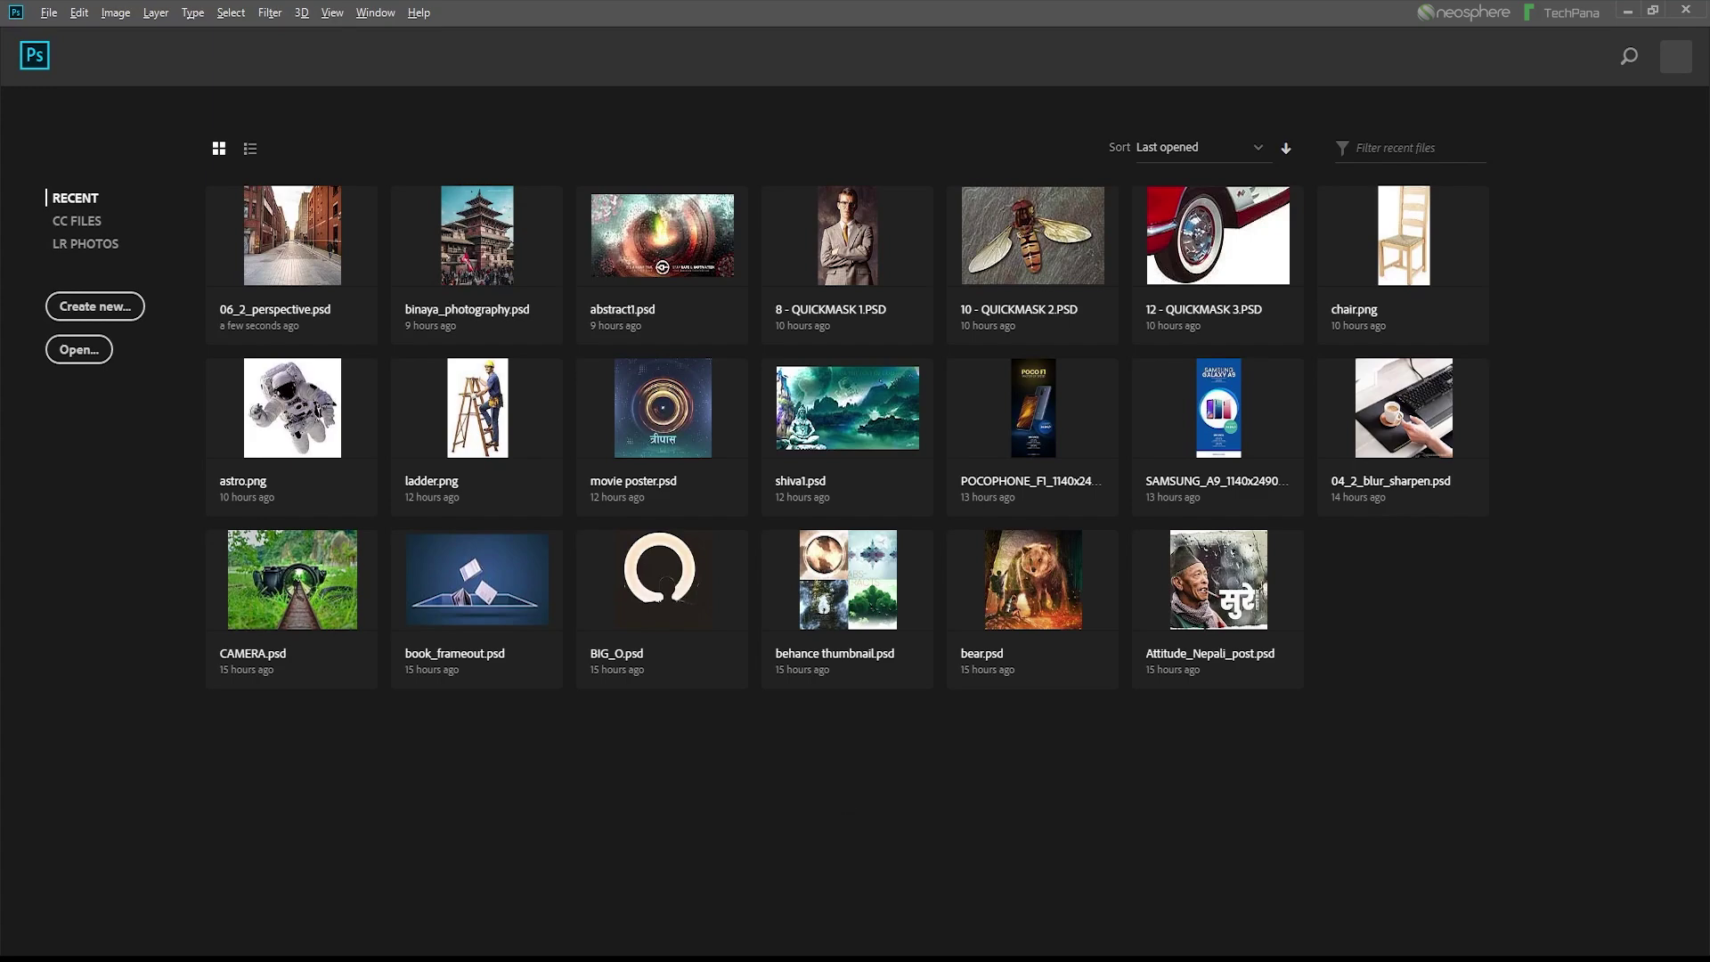
# Step: Switch to File Explorer, open 06_2_perspective.psd, and leave only the one PP drawing visible above the Background, with its layer selected
pyautogui.hotkey('alt', 'Tab')
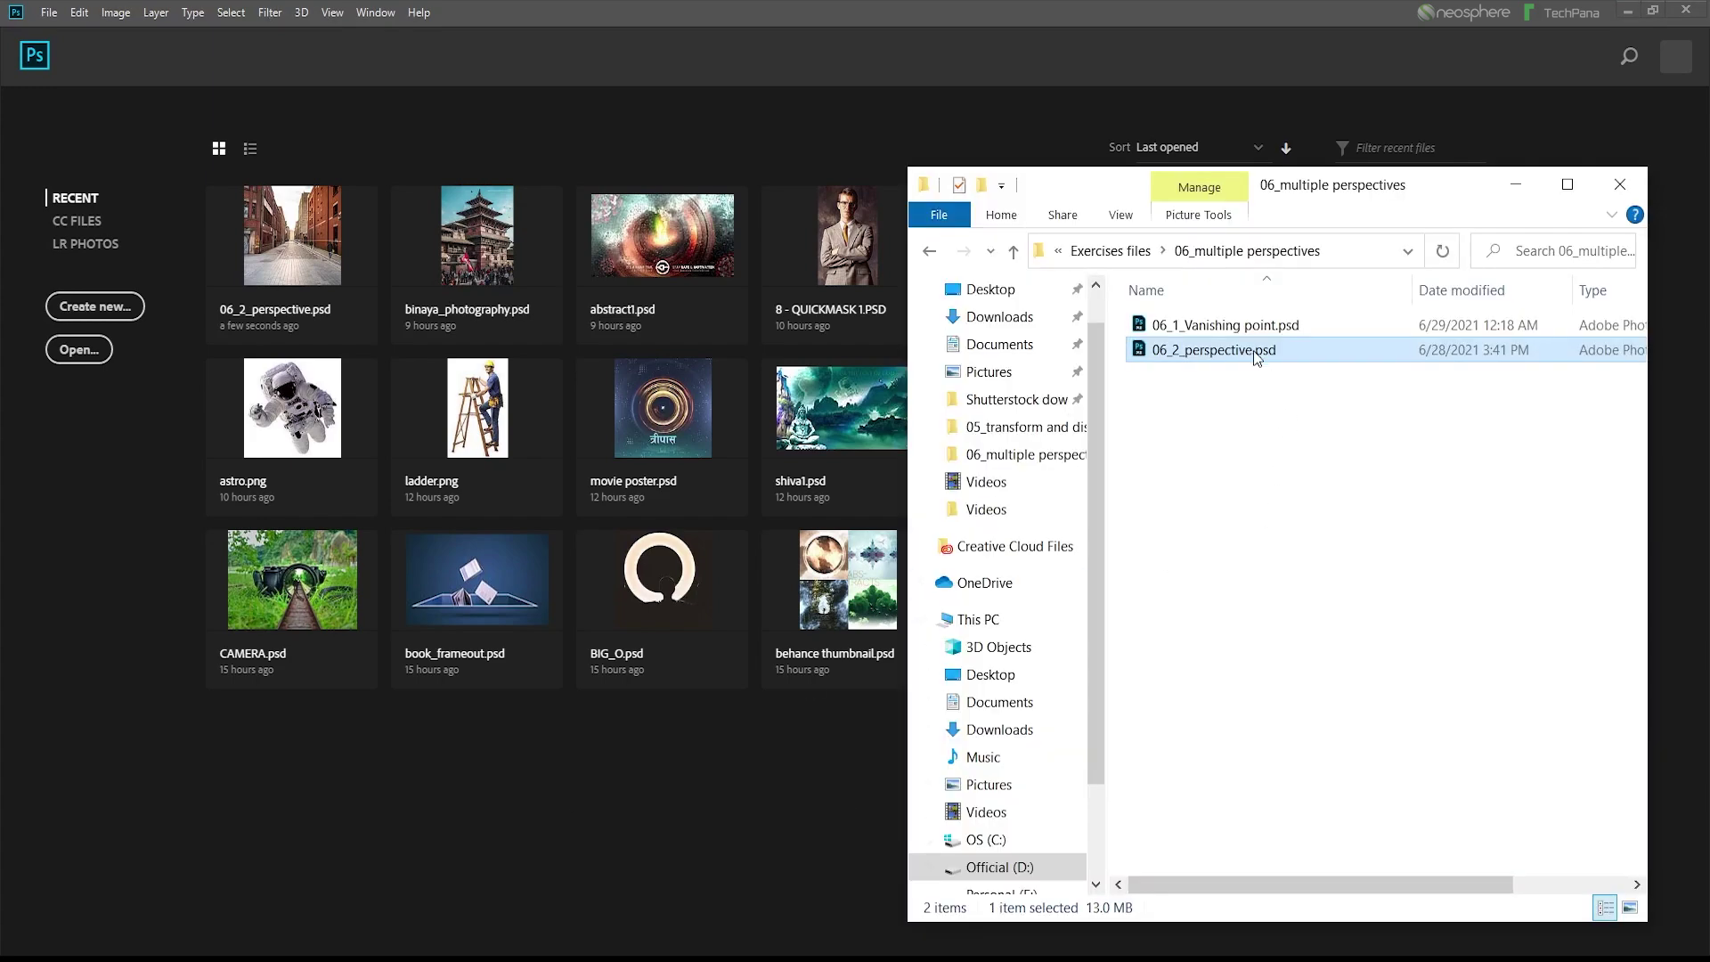
pyautogui.doubleClick(1276, 350)
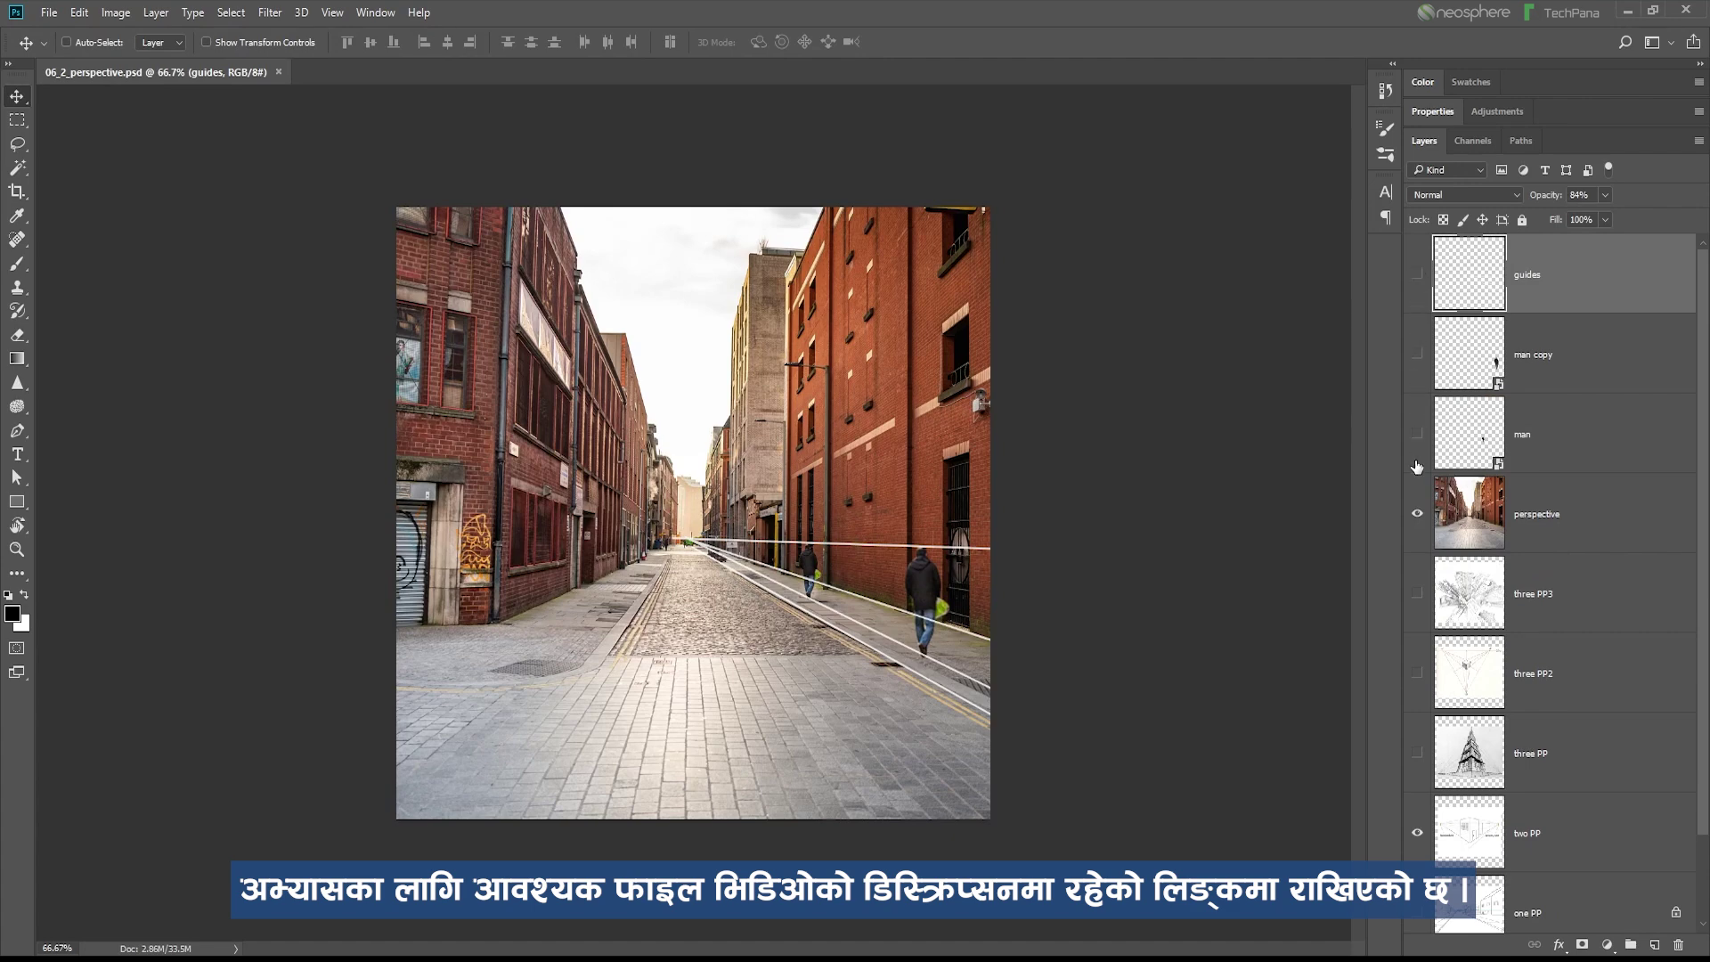
pyautogui.keyDown('alt'); pyautogui.click(1417, 831); pyautogui.keyUp('alt')
pyautogui.scroll(-1, 1434, 785)
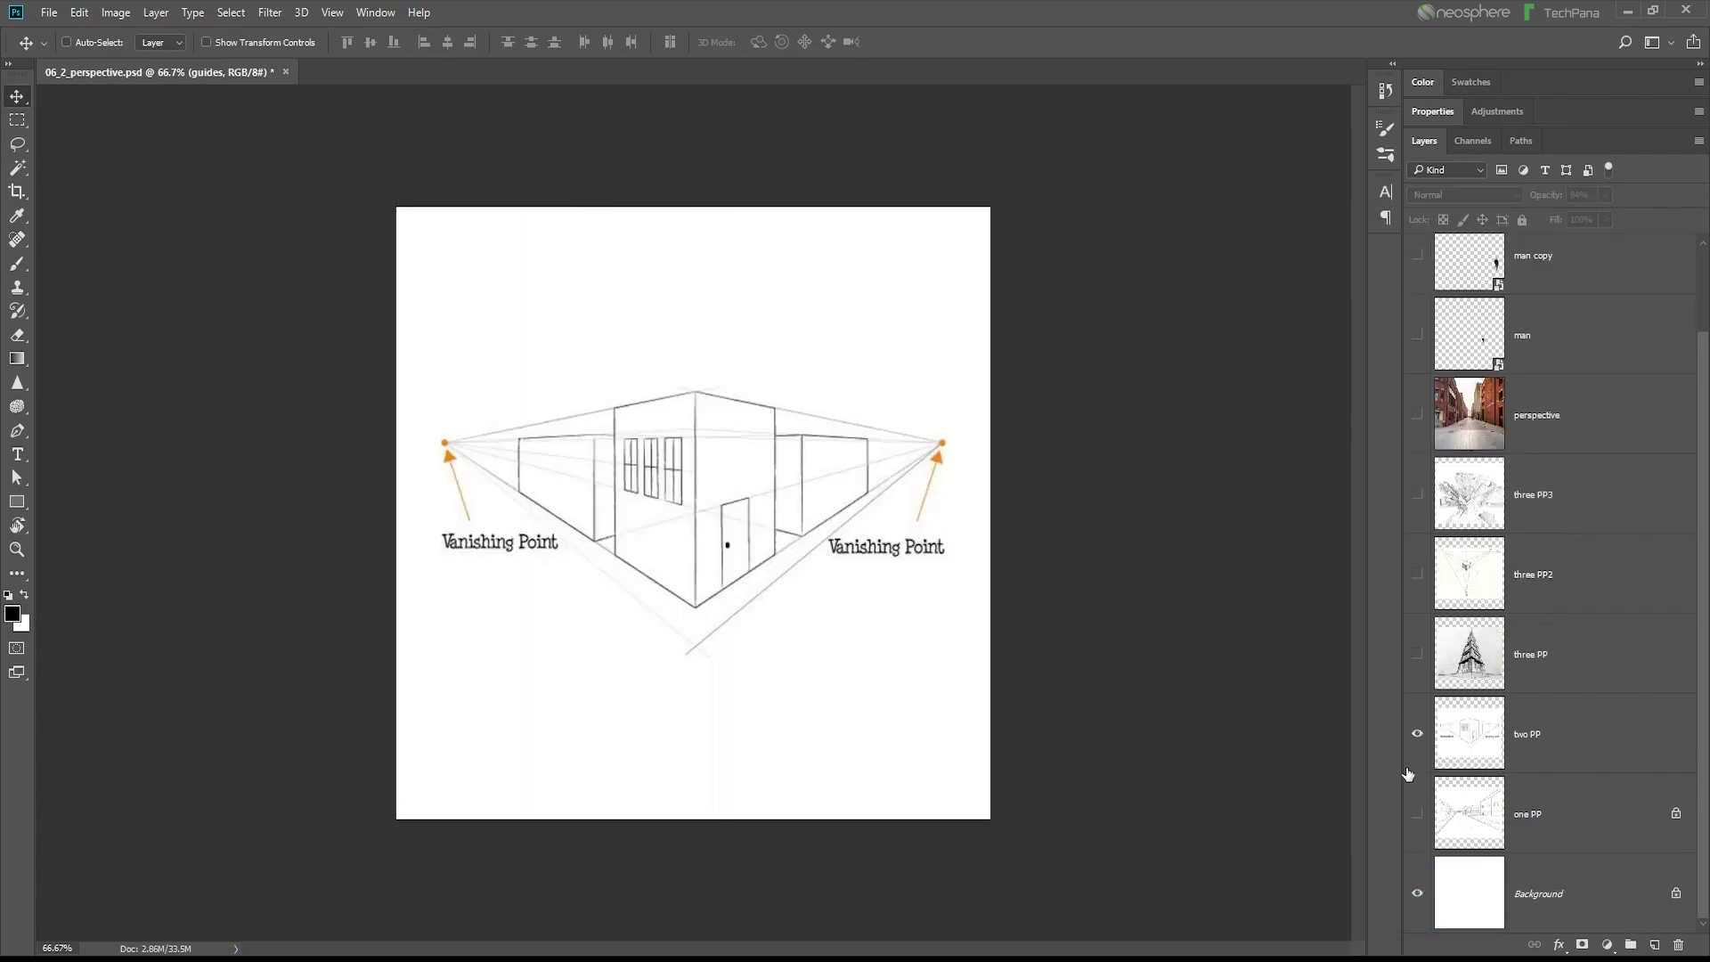
pyautogui.click(1416, 733)
pyautogui.click(1417, 813)
pyautogui.click(1543, 823)
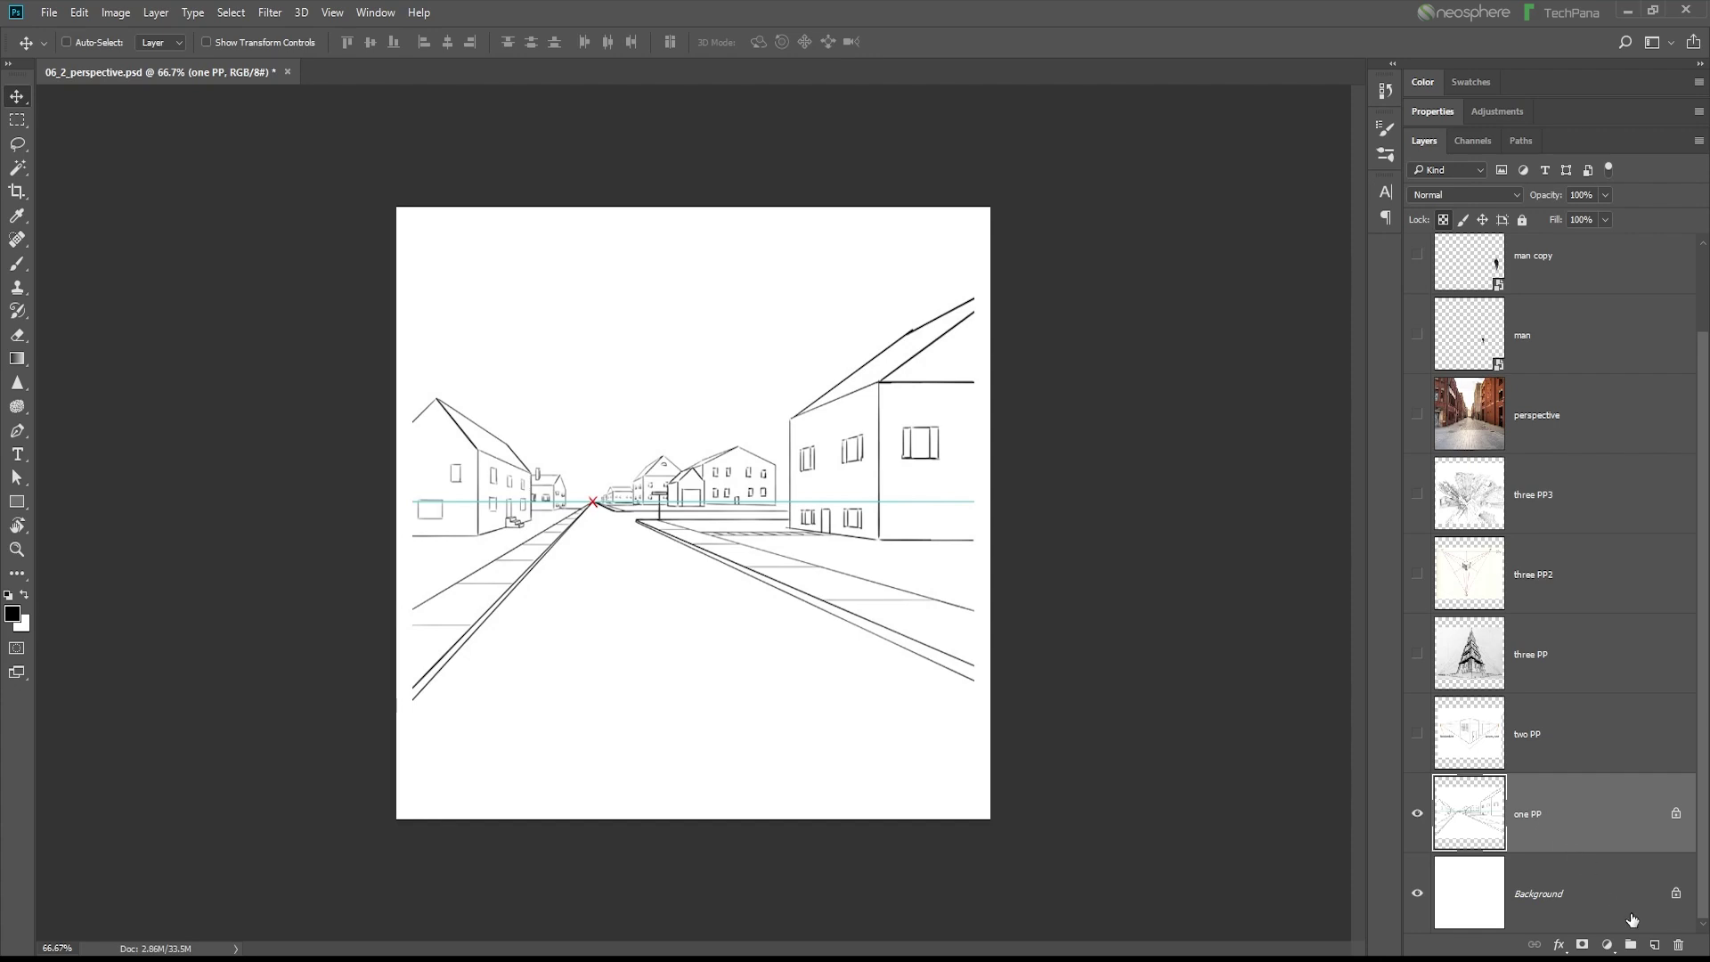
# Step: Add a new layer above one PP and set the foreground color to bright red
pyautogui.click(1654, 944)
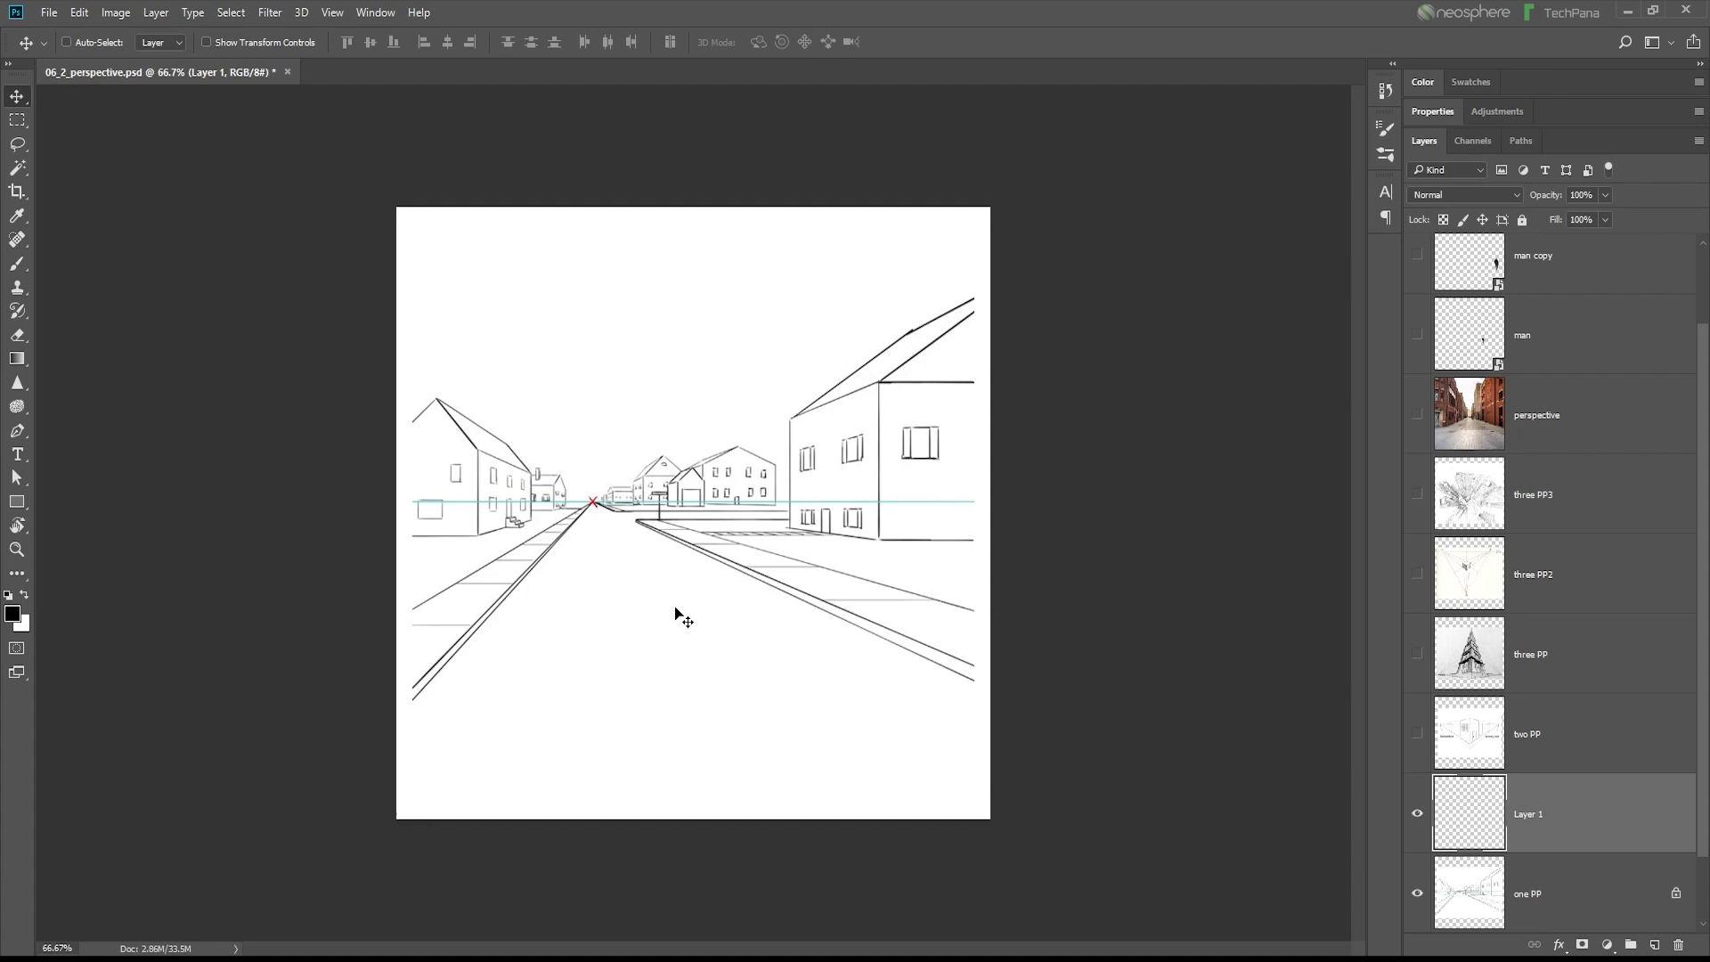
pyautogui.click(15, 614)
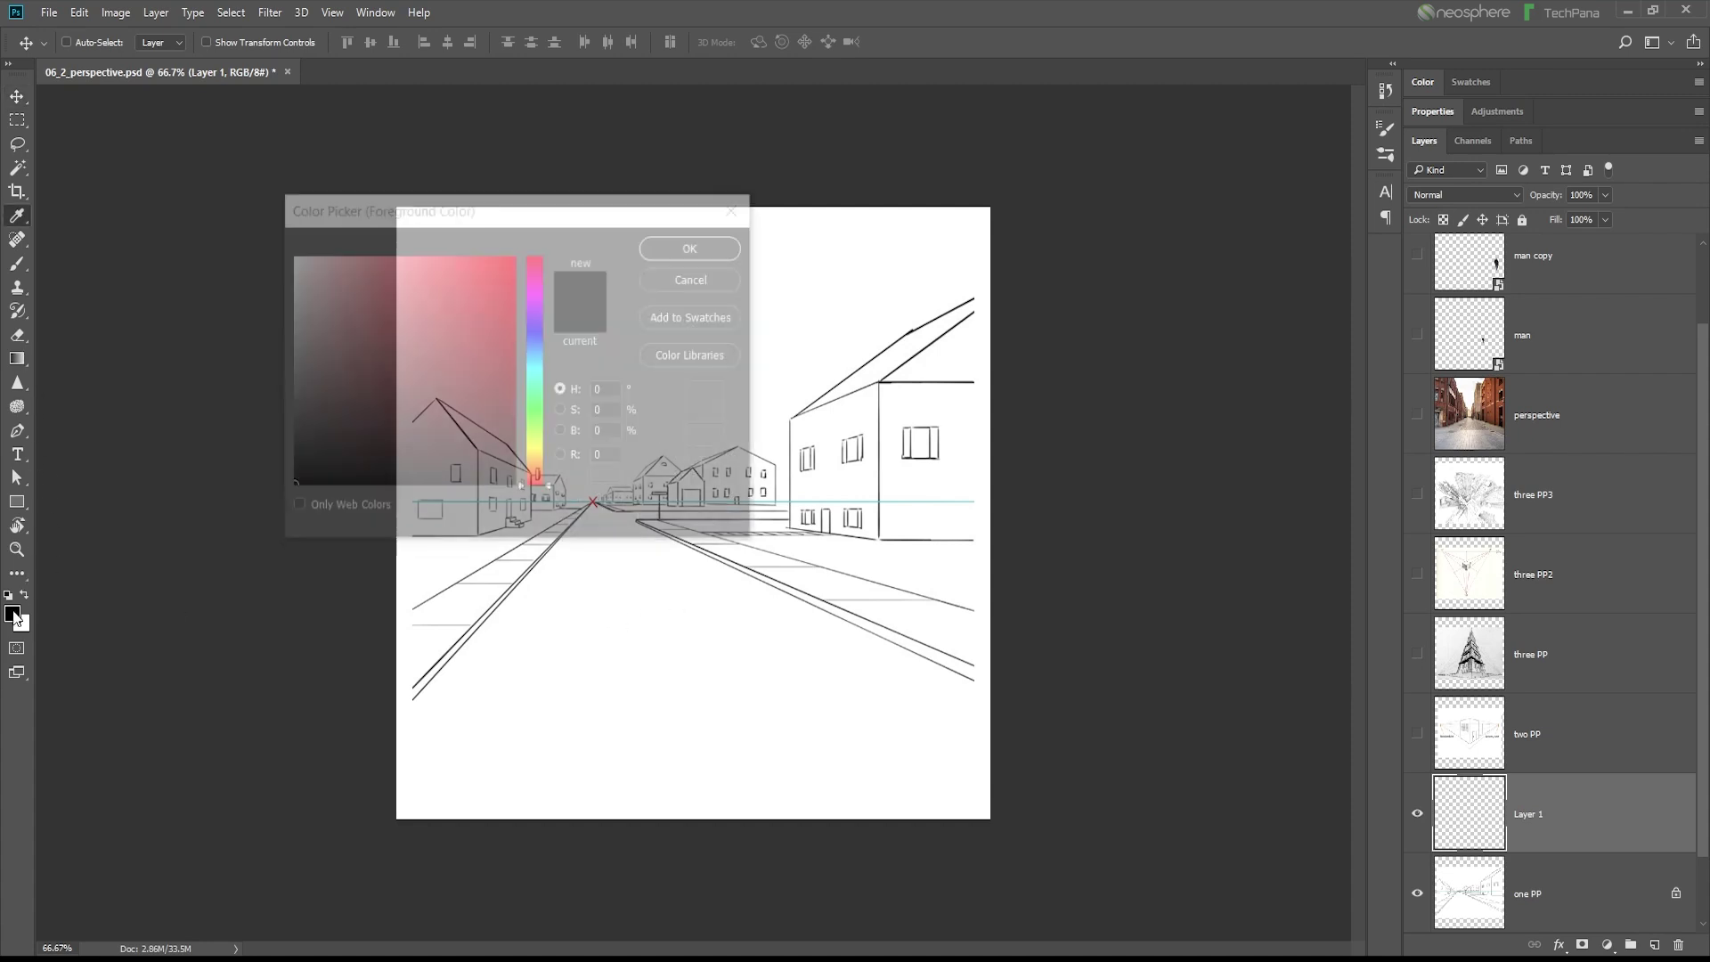
pyautogui.click(505, 267)
pyautogui.click(661, 255)
pyautogui.press('b')
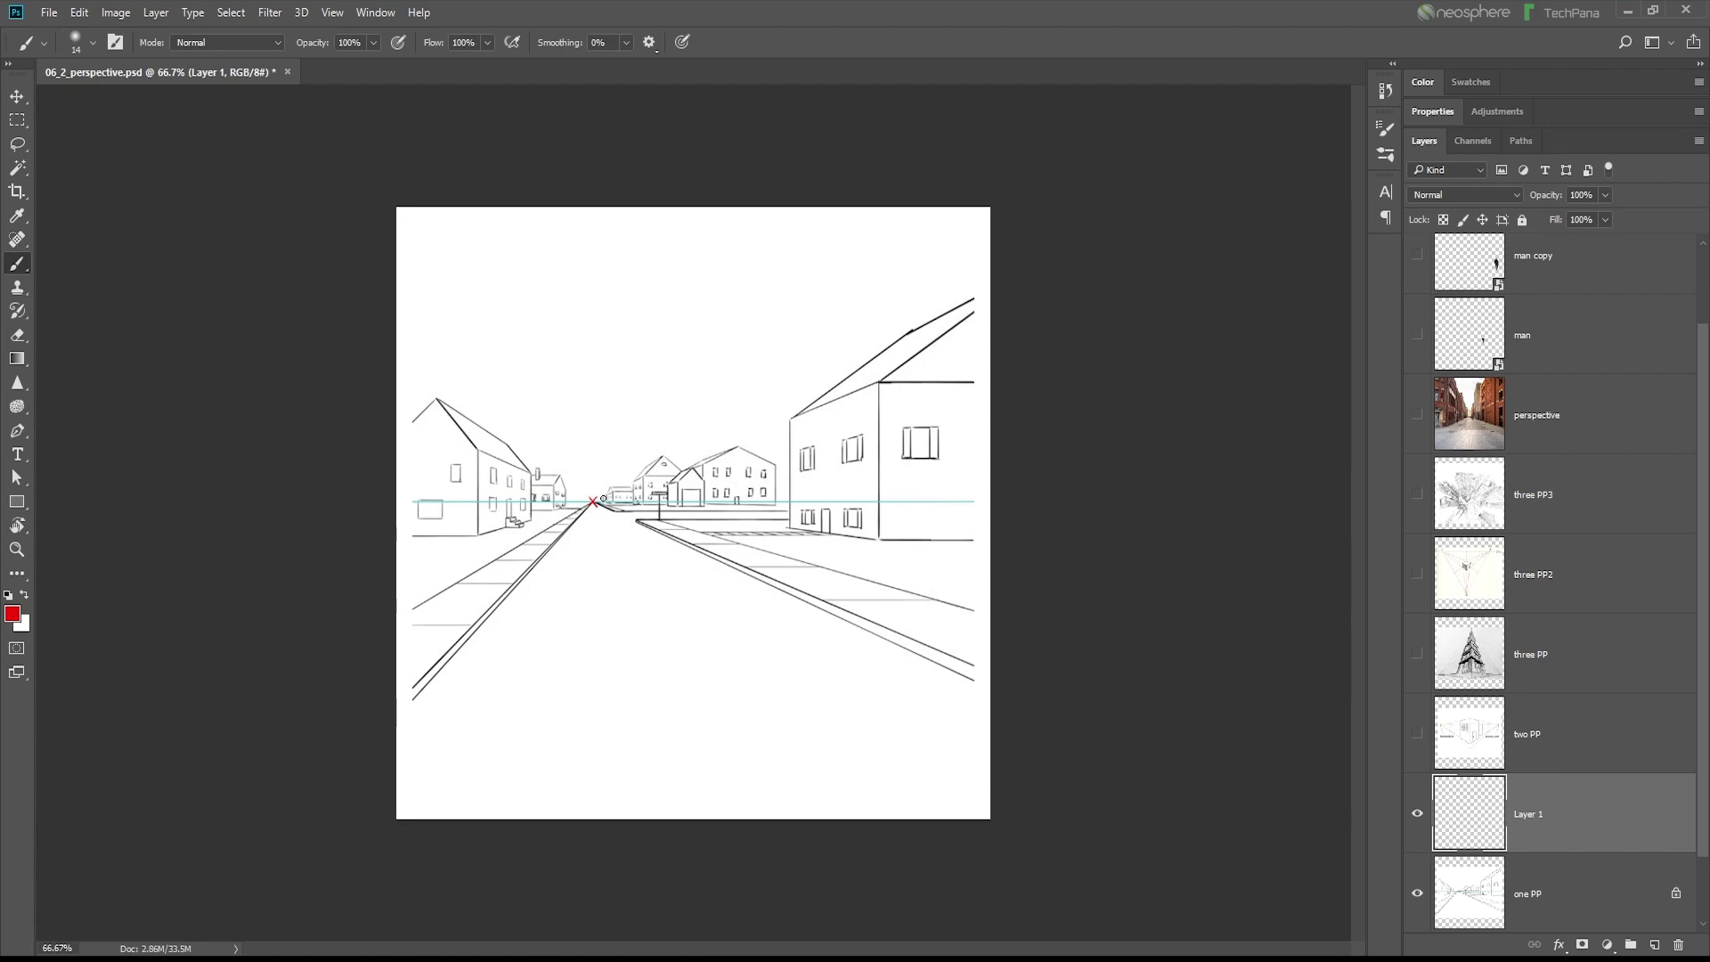
# Step: Draw two 3 px red lines with the Line tool along the road's edges, crossing at the drawing's vanishing point
pyautogui.click(17, 501)
pyautogui.click(78, 573)
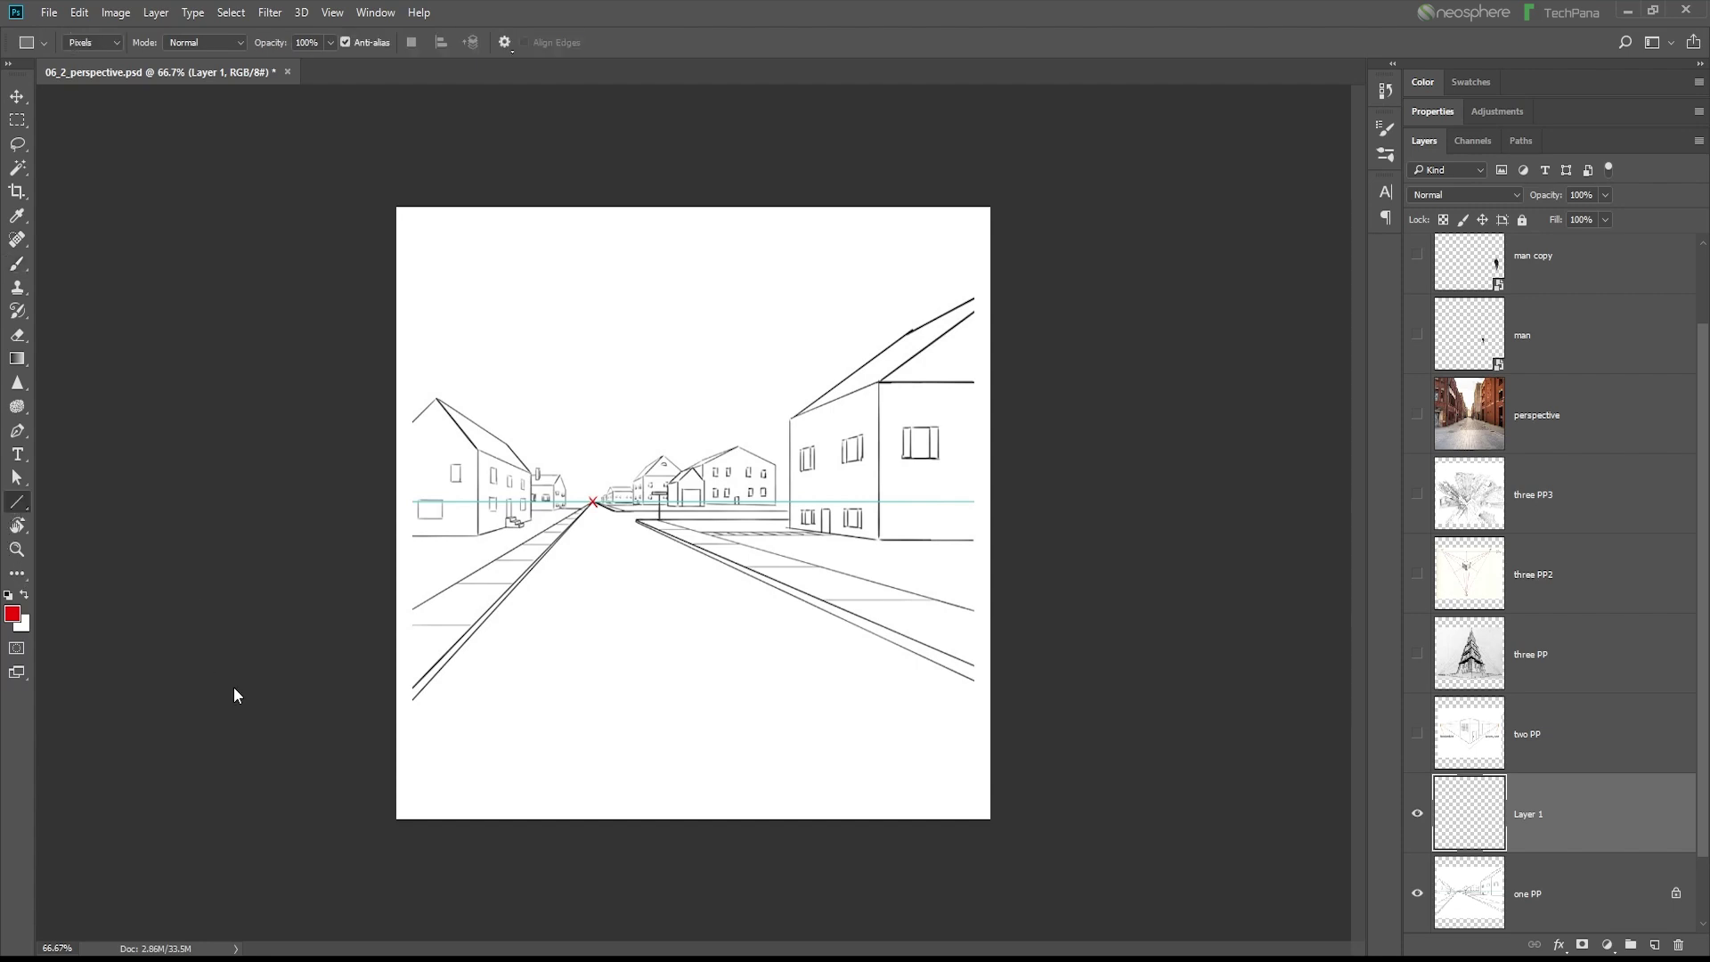
pyautogui.moveTo(329, 828)
pyautogui.mouseDown()
pyautogui.moveTo(579, 441)
pyautogui.moveTo(663, 416)
pyautogui.mouseUp()
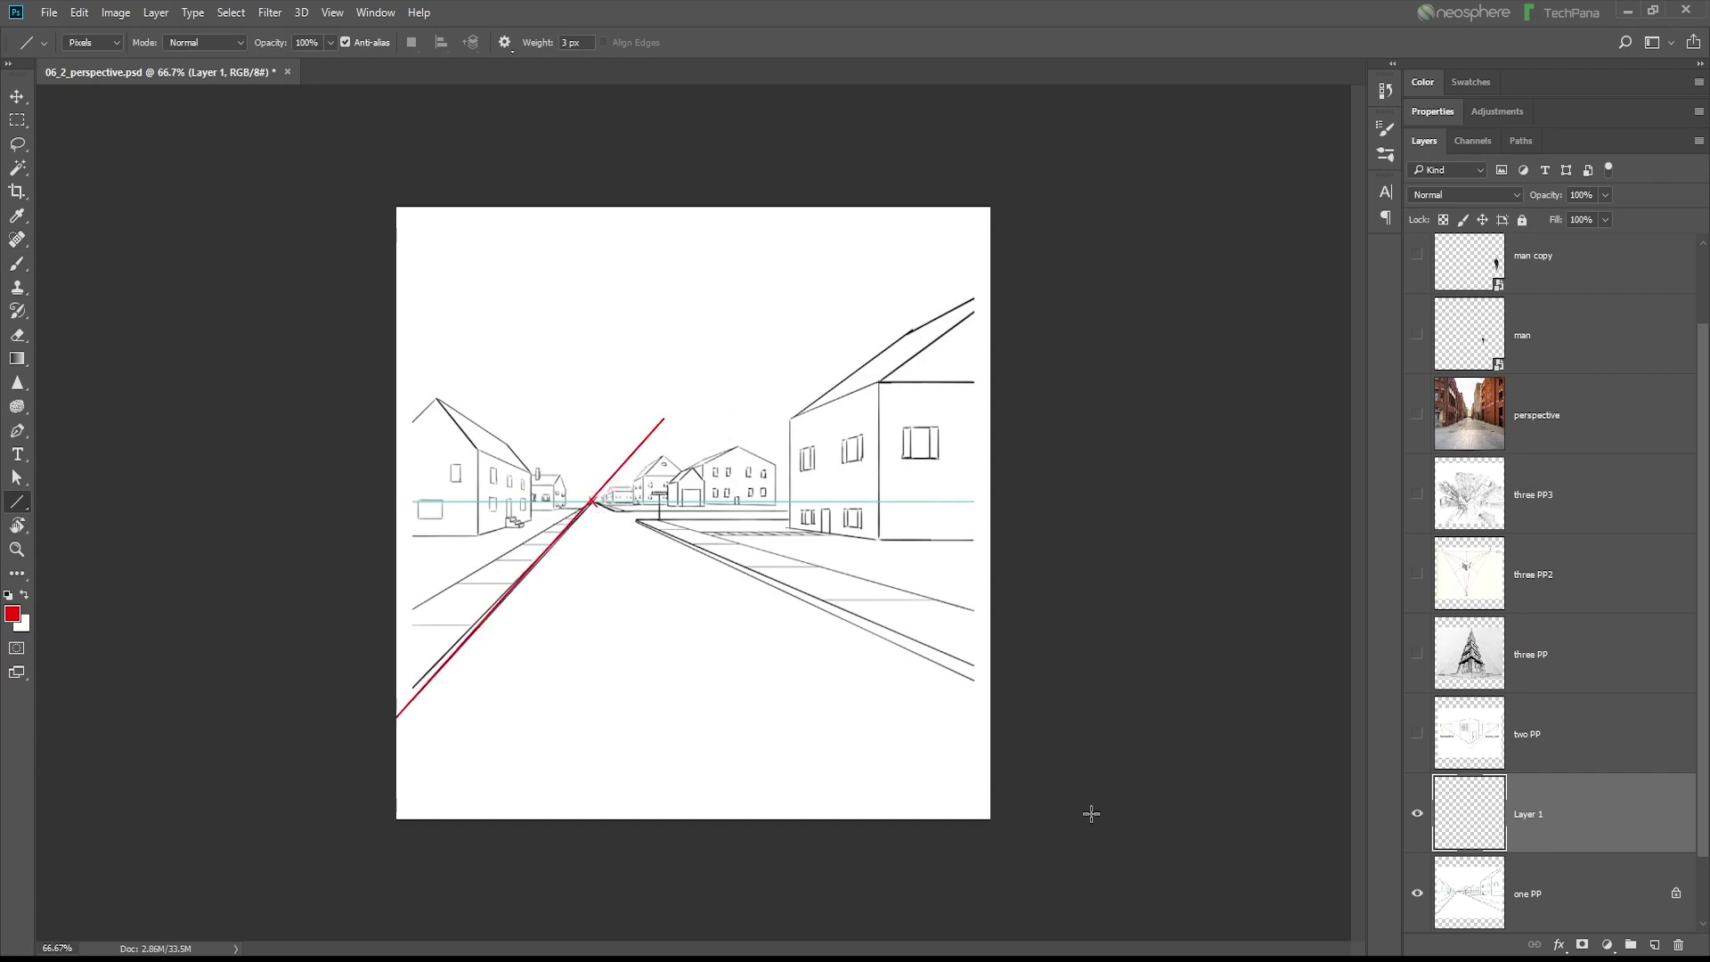
pyautogui.moveTo(1089, 748); pyautogui.dragTo(481, 443)
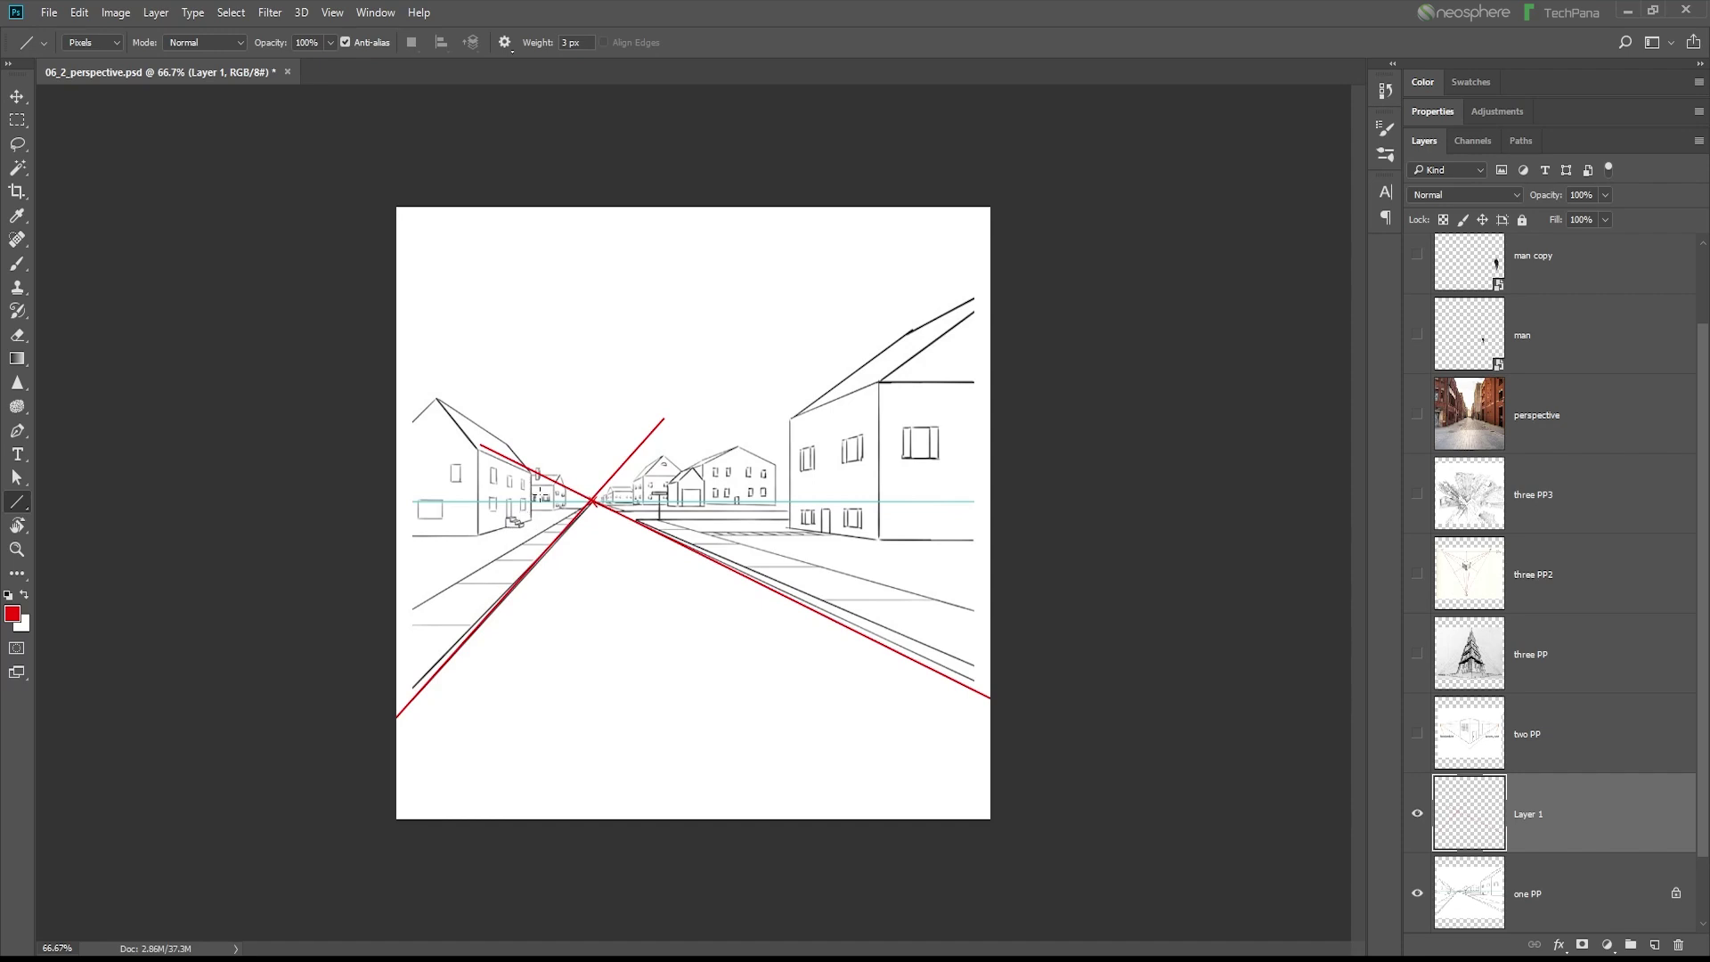
# Step: Paint freehand red arrows with the Brush beside the vanishing point, pointing along the houses toward and away from it
pyautogui.click(21, 267)
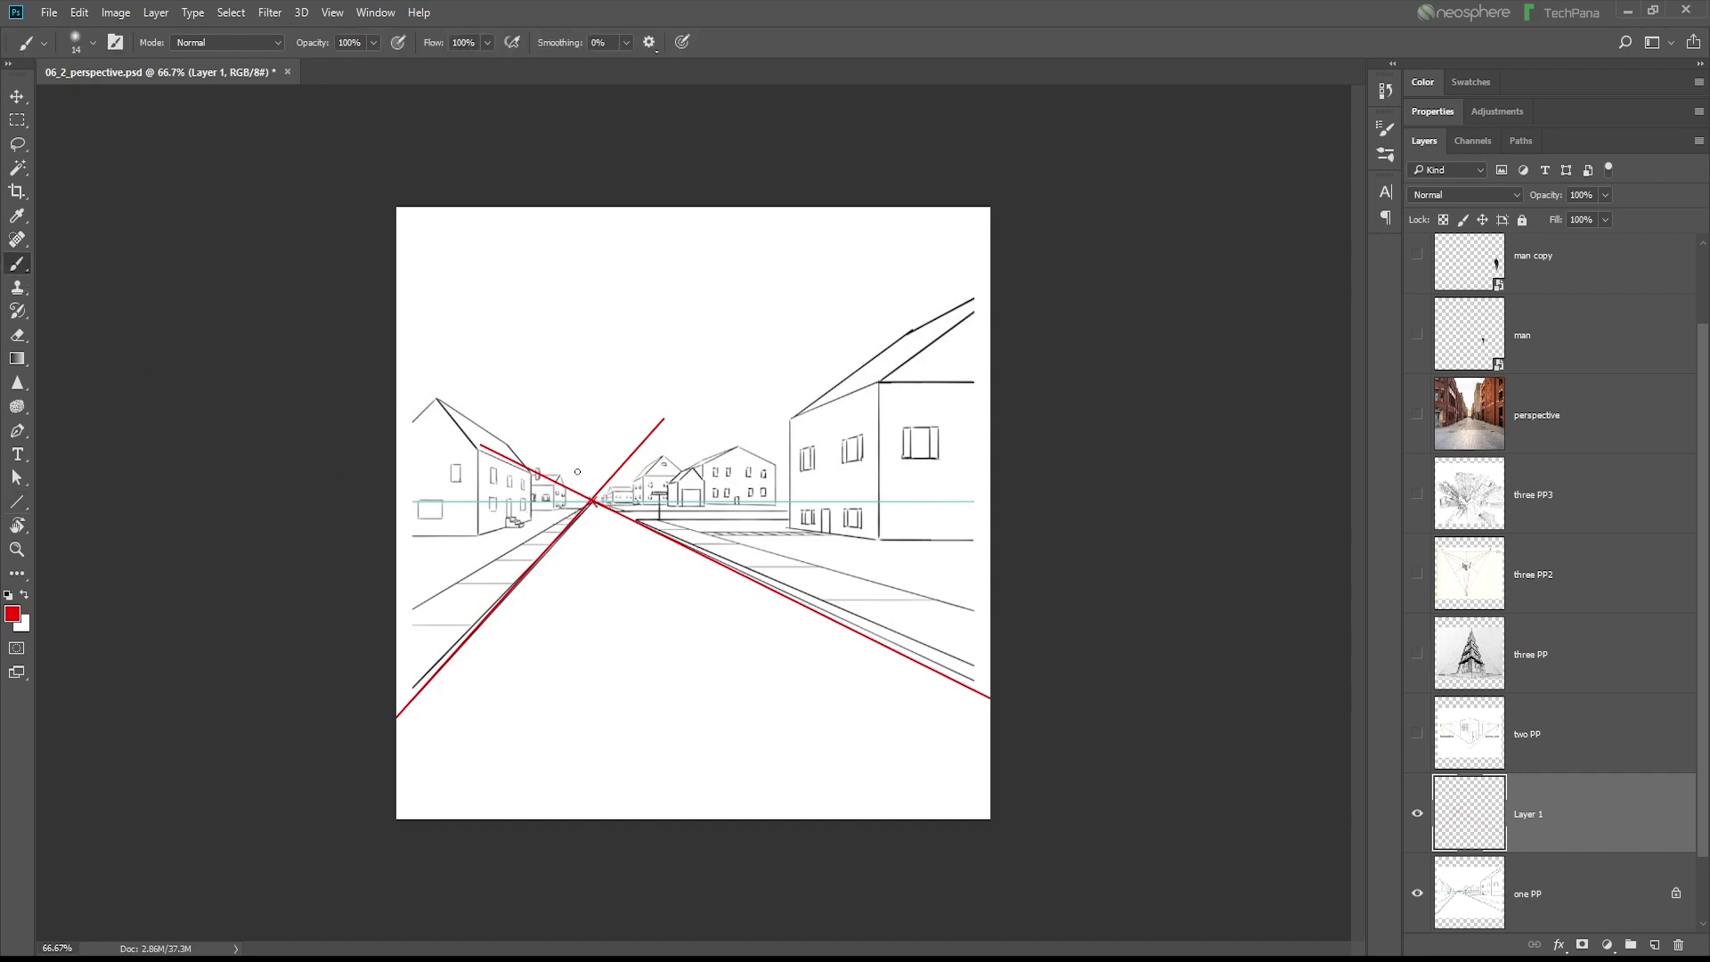
pyautogui.moveTo(581, 474)
pyautogui.mouseDown()
pyautogui.moveTo(447, 417)
pyautogui.moveTo(462, 443)
pyautogui.moveTo(606, 457)
pyautogui.mouseUp()
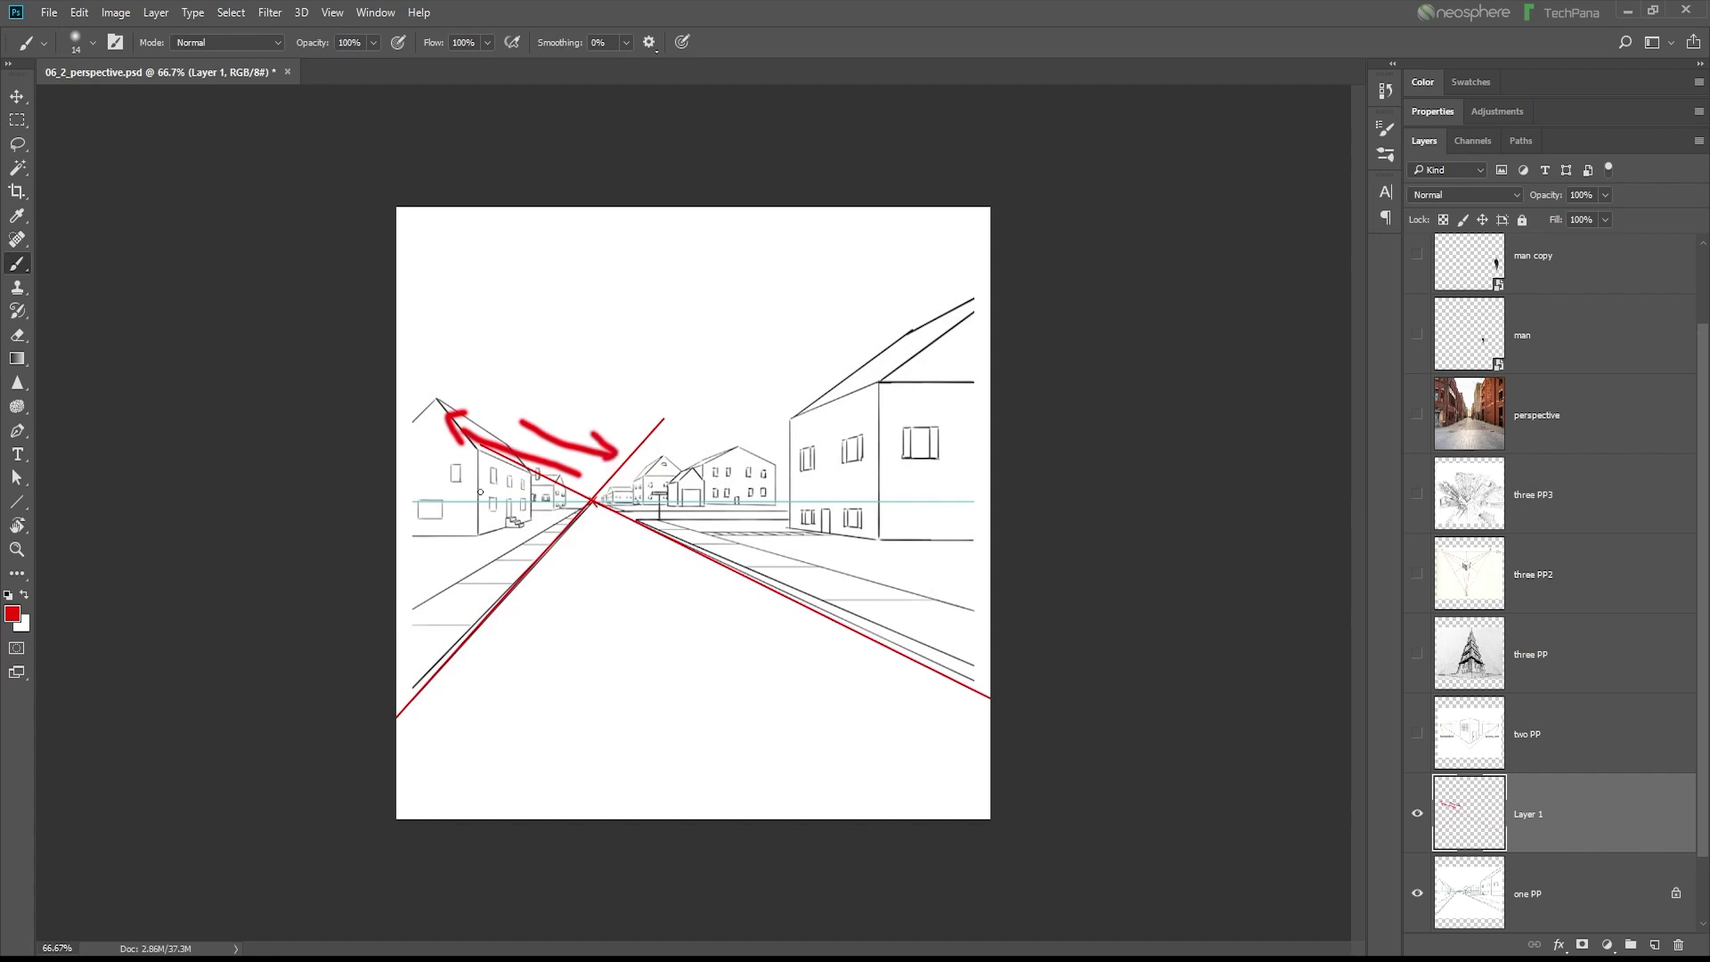
pyautogui.moveTo(482, 490); pyautogui.dragTo(553, 496)
# Step: Show and select the two PP layer, paint red arrows toward both vanishing points, and number the building's faces 1 and 2
pyautogui.click(1416, 733)
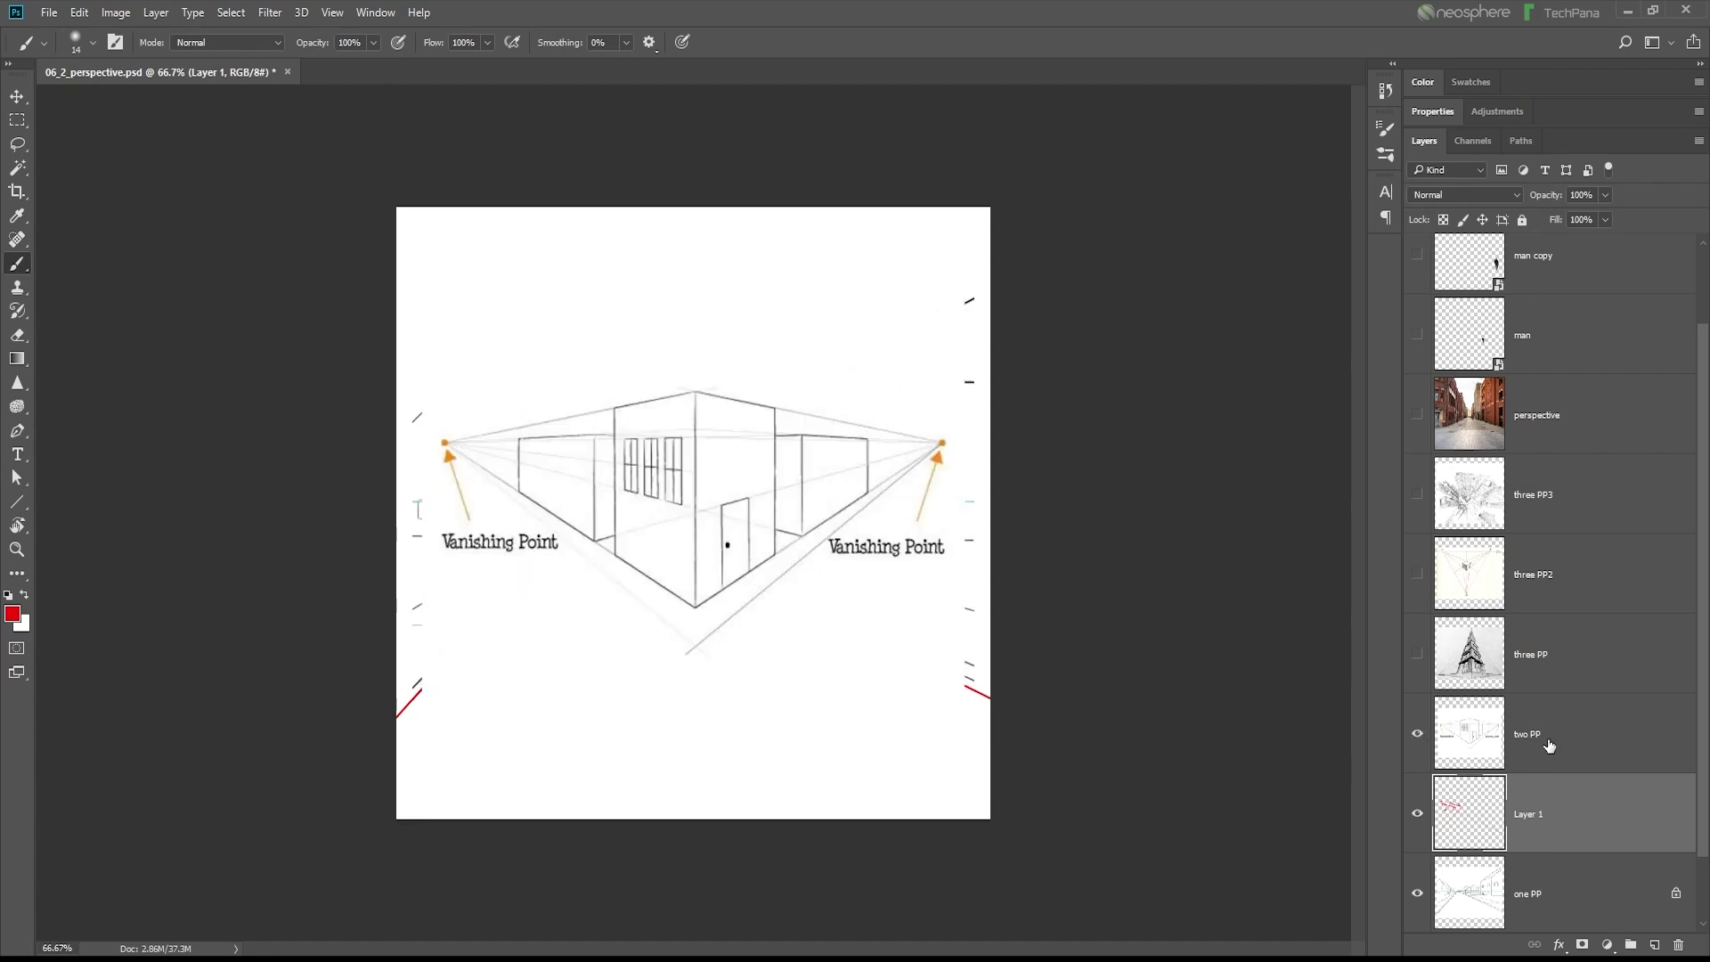
pyautogui.click(1547, 739)
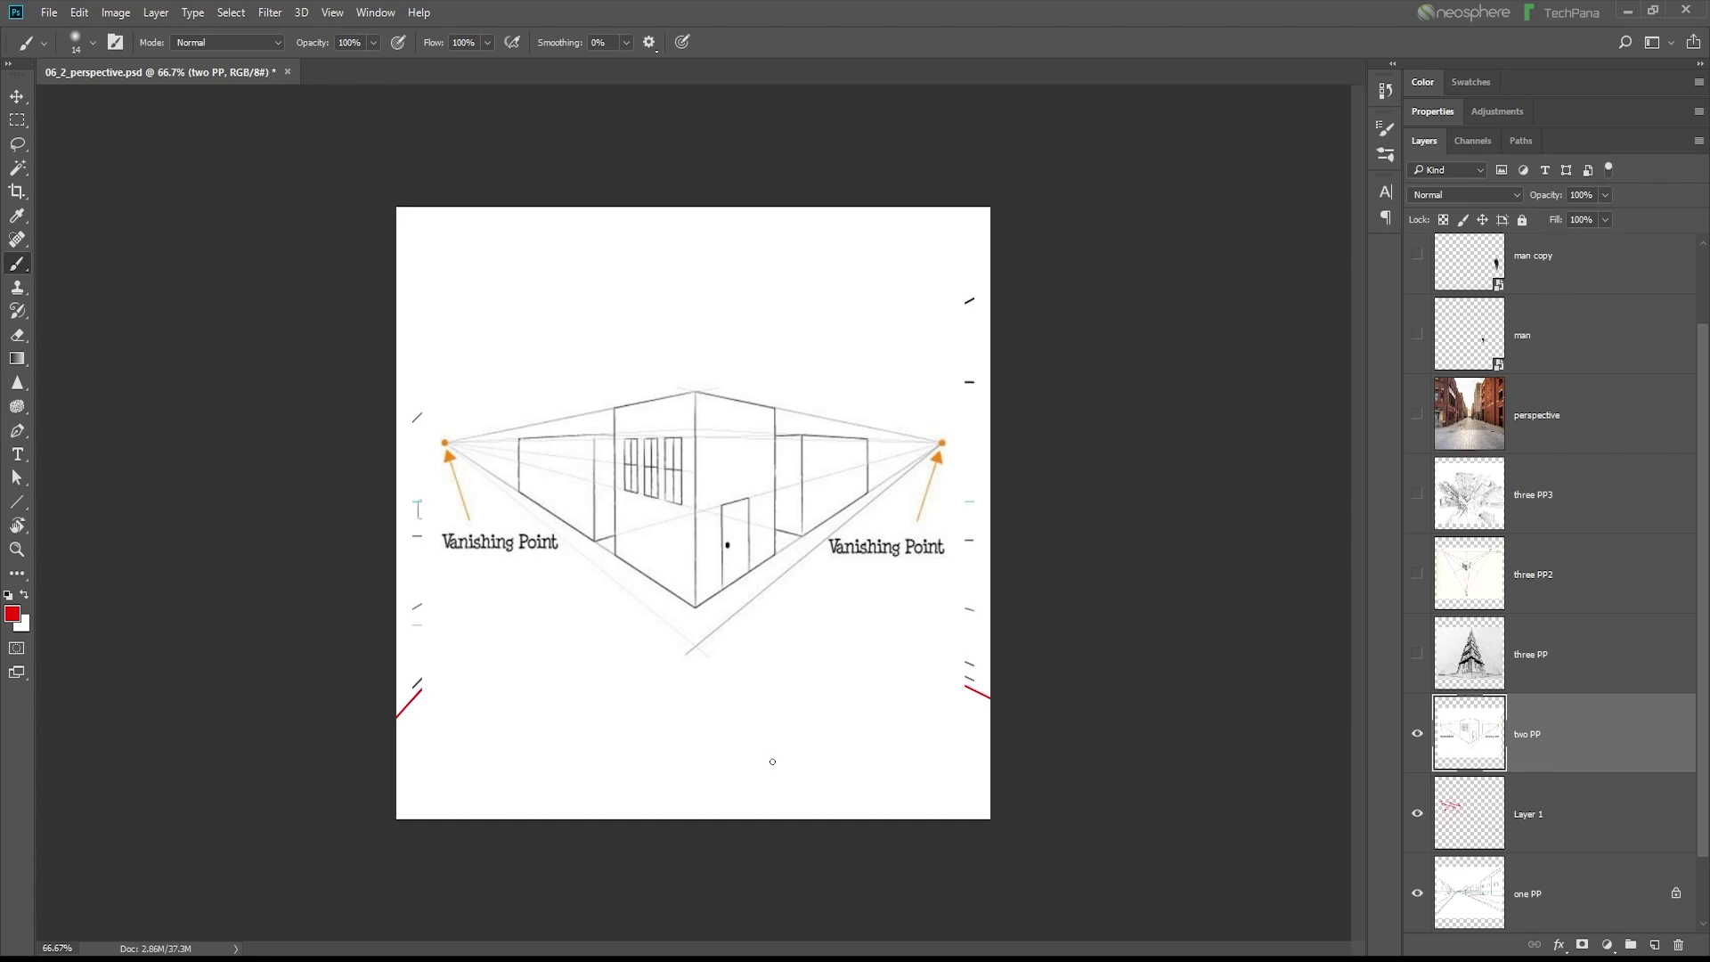
pyautogui.moveTo(625, 472)
pyautogui.mouseDown()
pyautogui.moveTo(571, 447)
pyautogui.moveTo(547, 470)
pyautogui.mouseUp()
pyautogui.moveTo(745, 478)
pyautogui.mouseDown()
pyautogui.moveTo(882, 457)
pyautogui.moveTo(869, 479)
pyautogui.mouseUp()
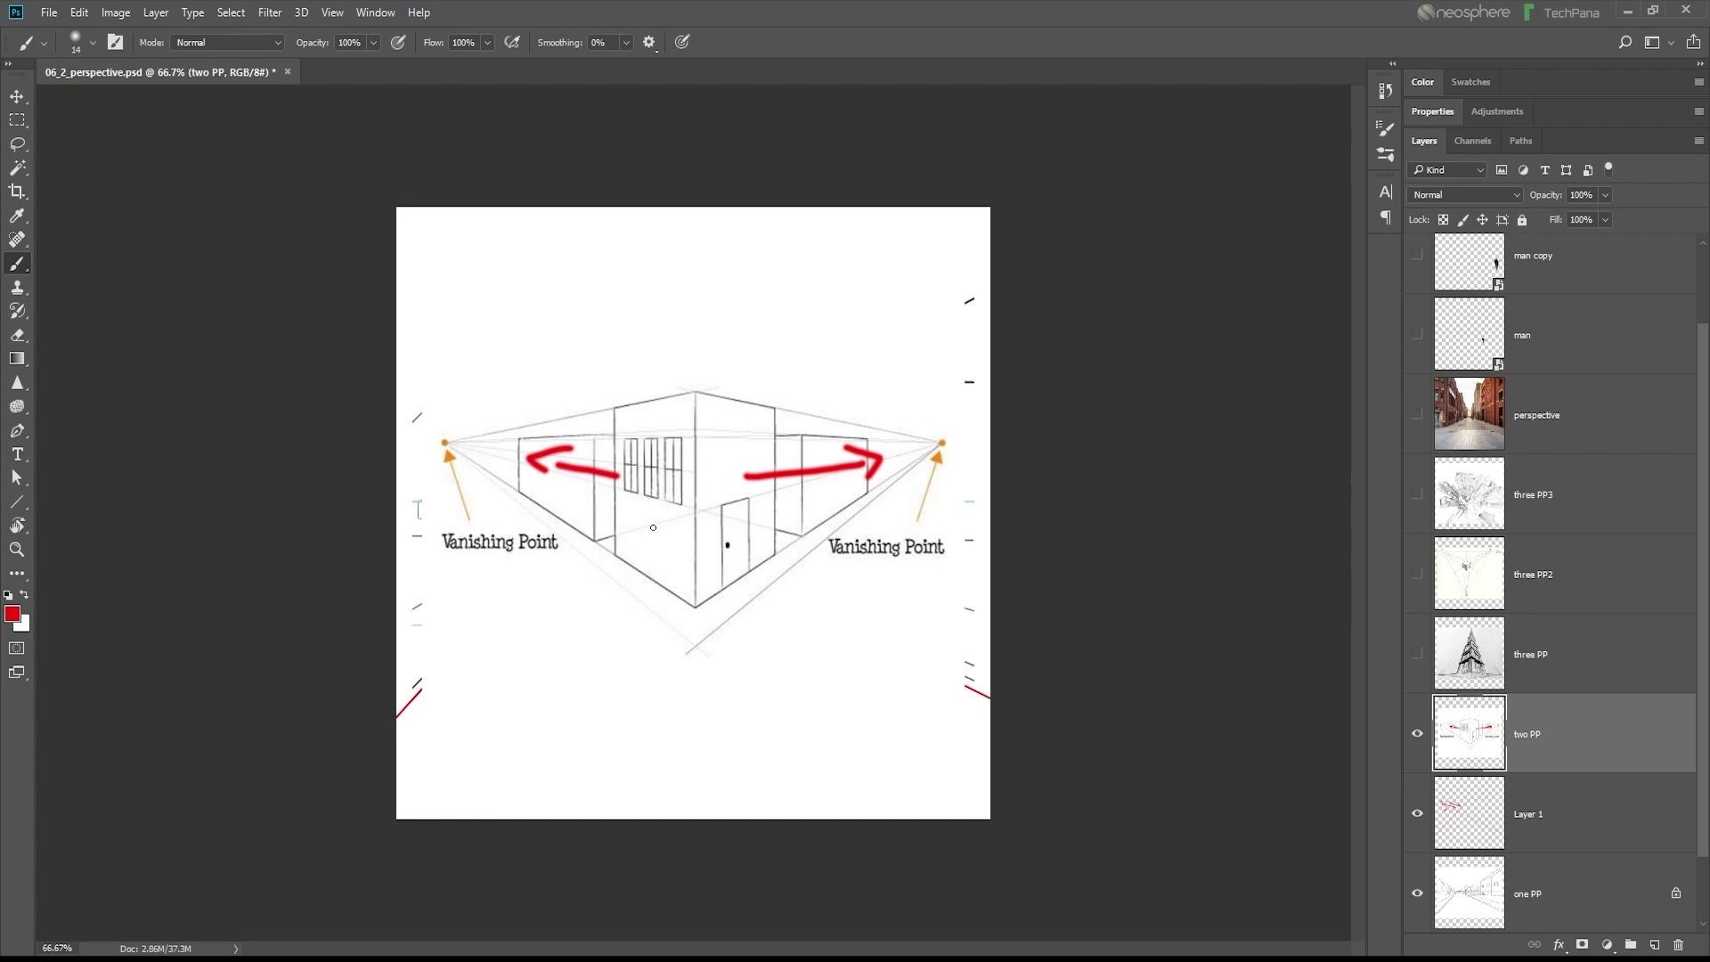
pyautogui.moveTo(656, 526); pyautogui.dragTo(696, 555)
pyautogui.moveTo(717, 492)
pyautogui.mouseDown()
pyautogui.moveTo(723, 532)
pyautogui.moveTo(755, 529)
pyautogui.mouseUp()
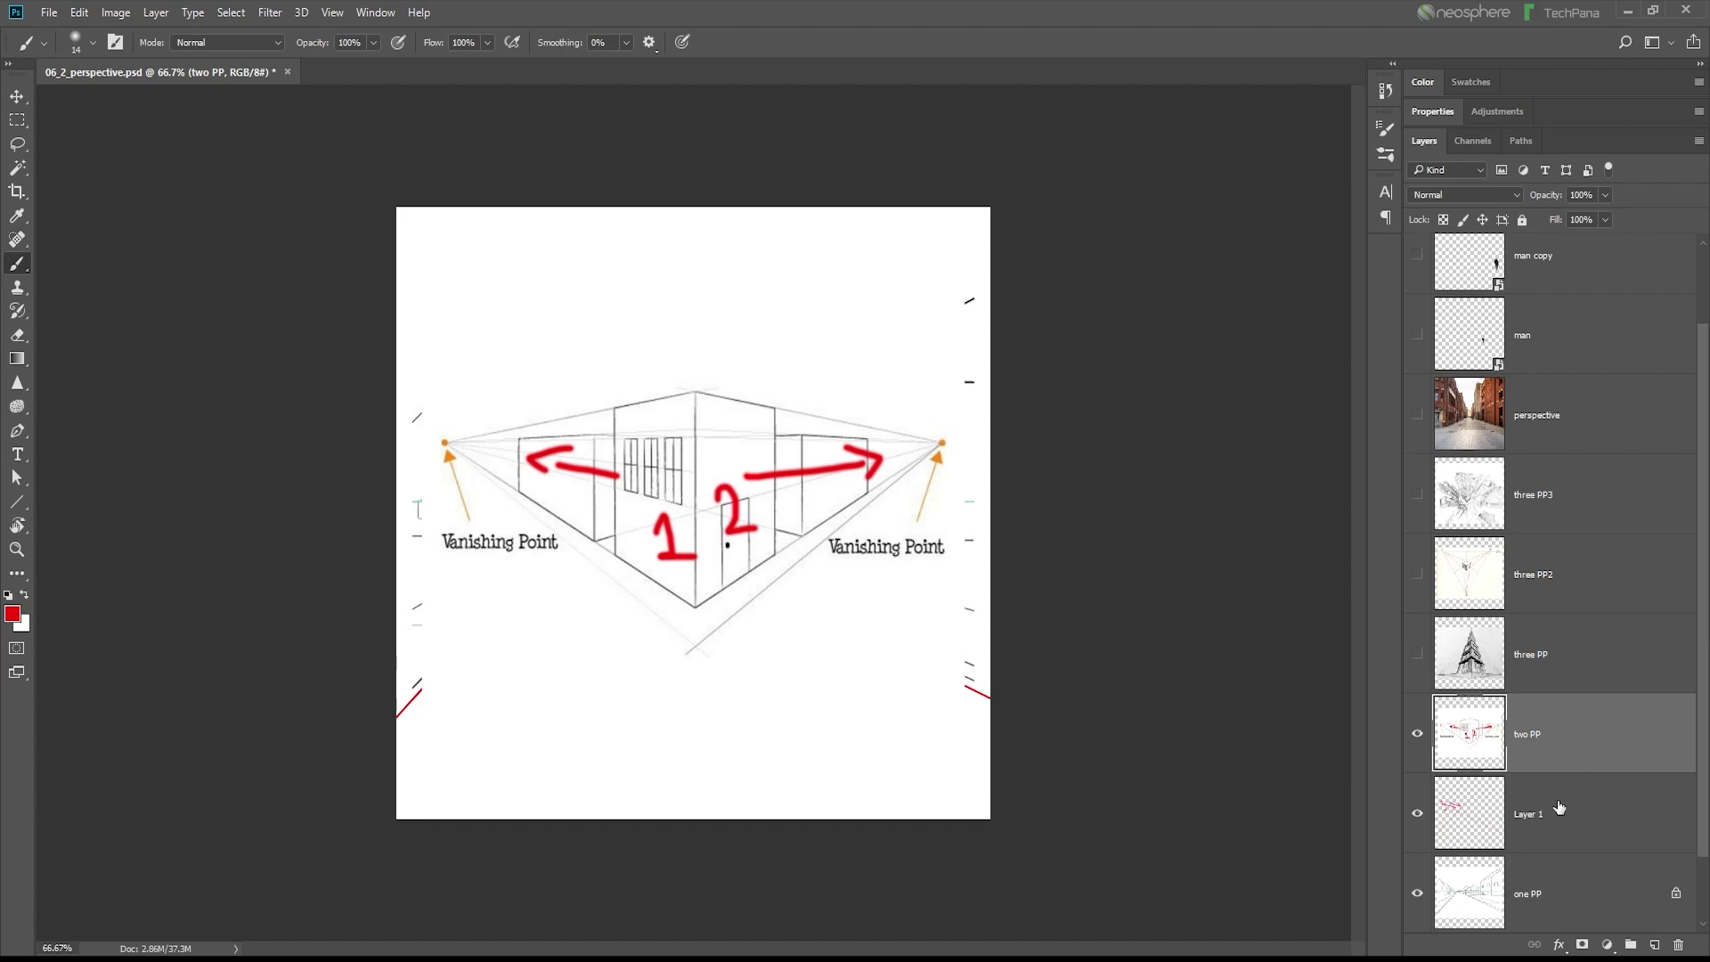
# Step: Delete the two PP layer, the red annotation layer and the one PP layer
pyautogui.scroll(-1, 1560, 752)
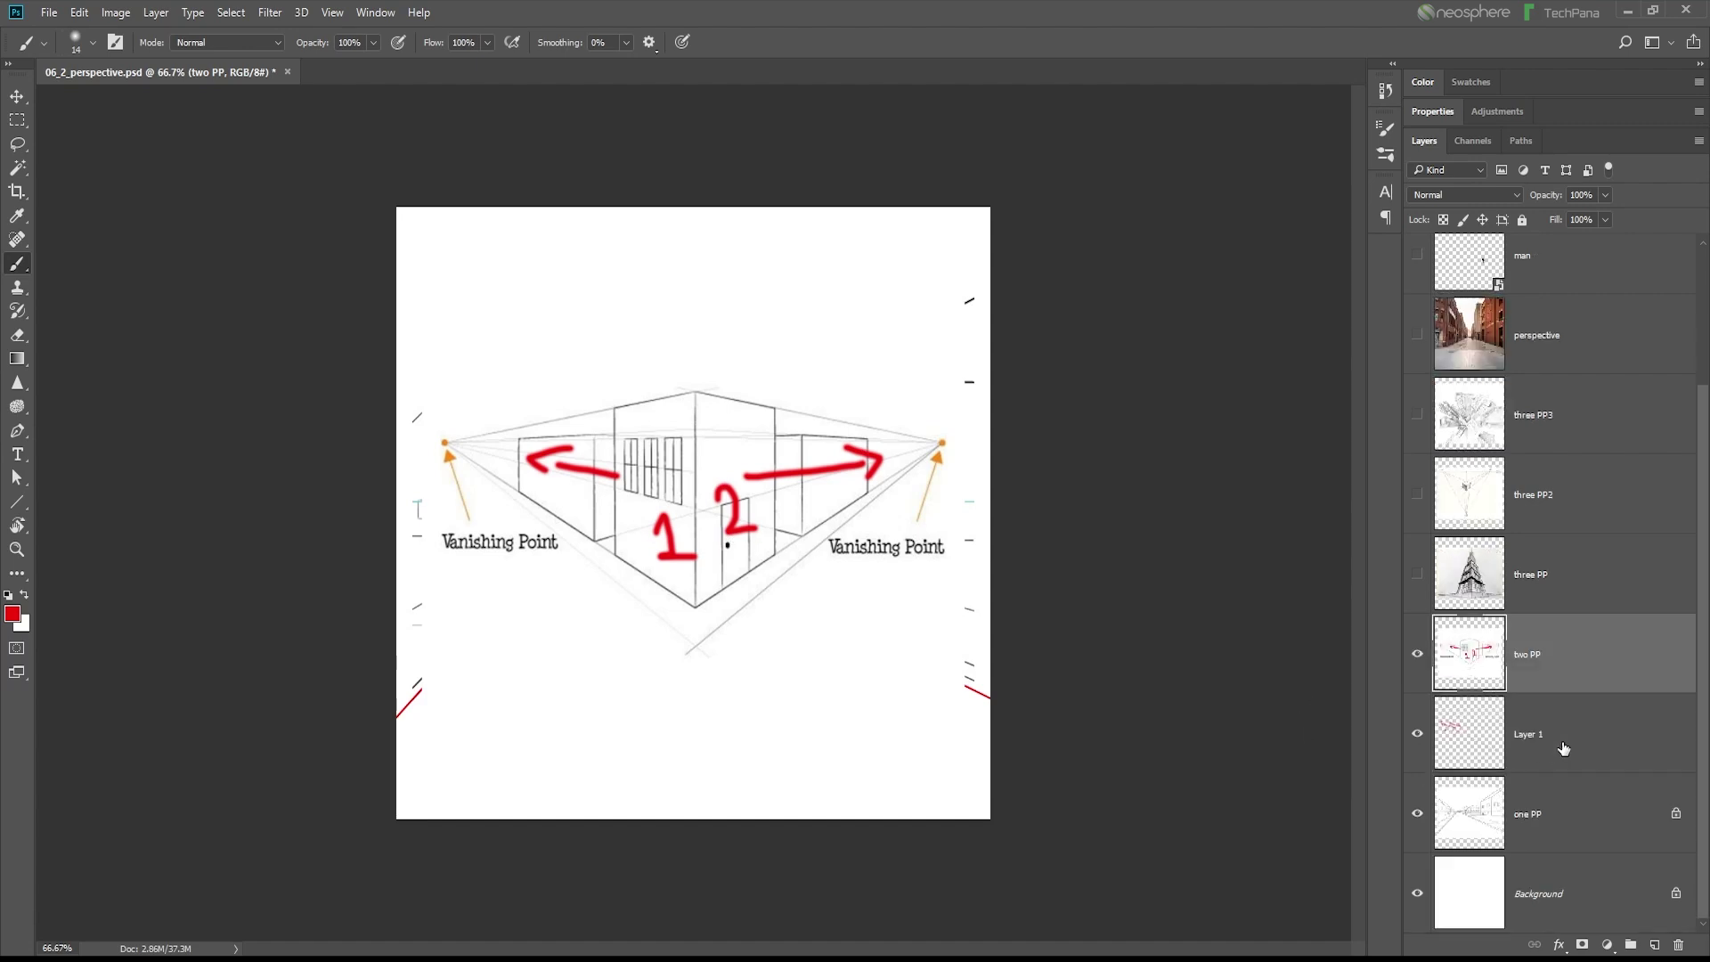
pyautogui.press('Delete')
pyautogui.press('Delete')
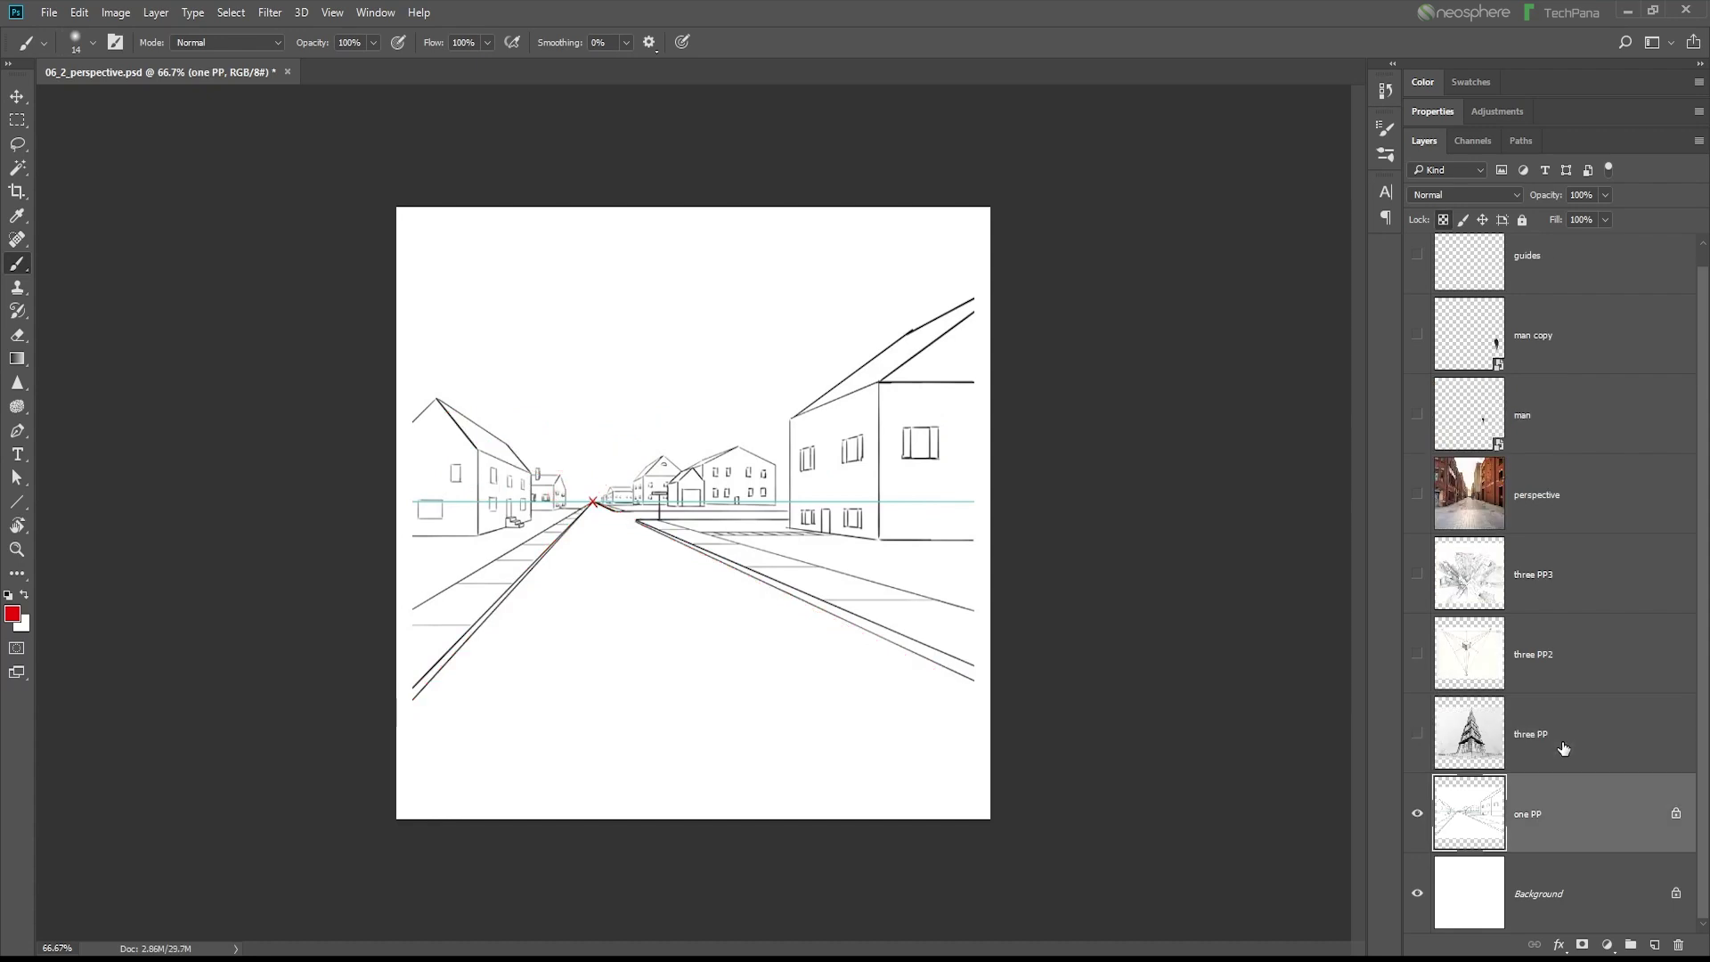
pyautogui.press('Delete')
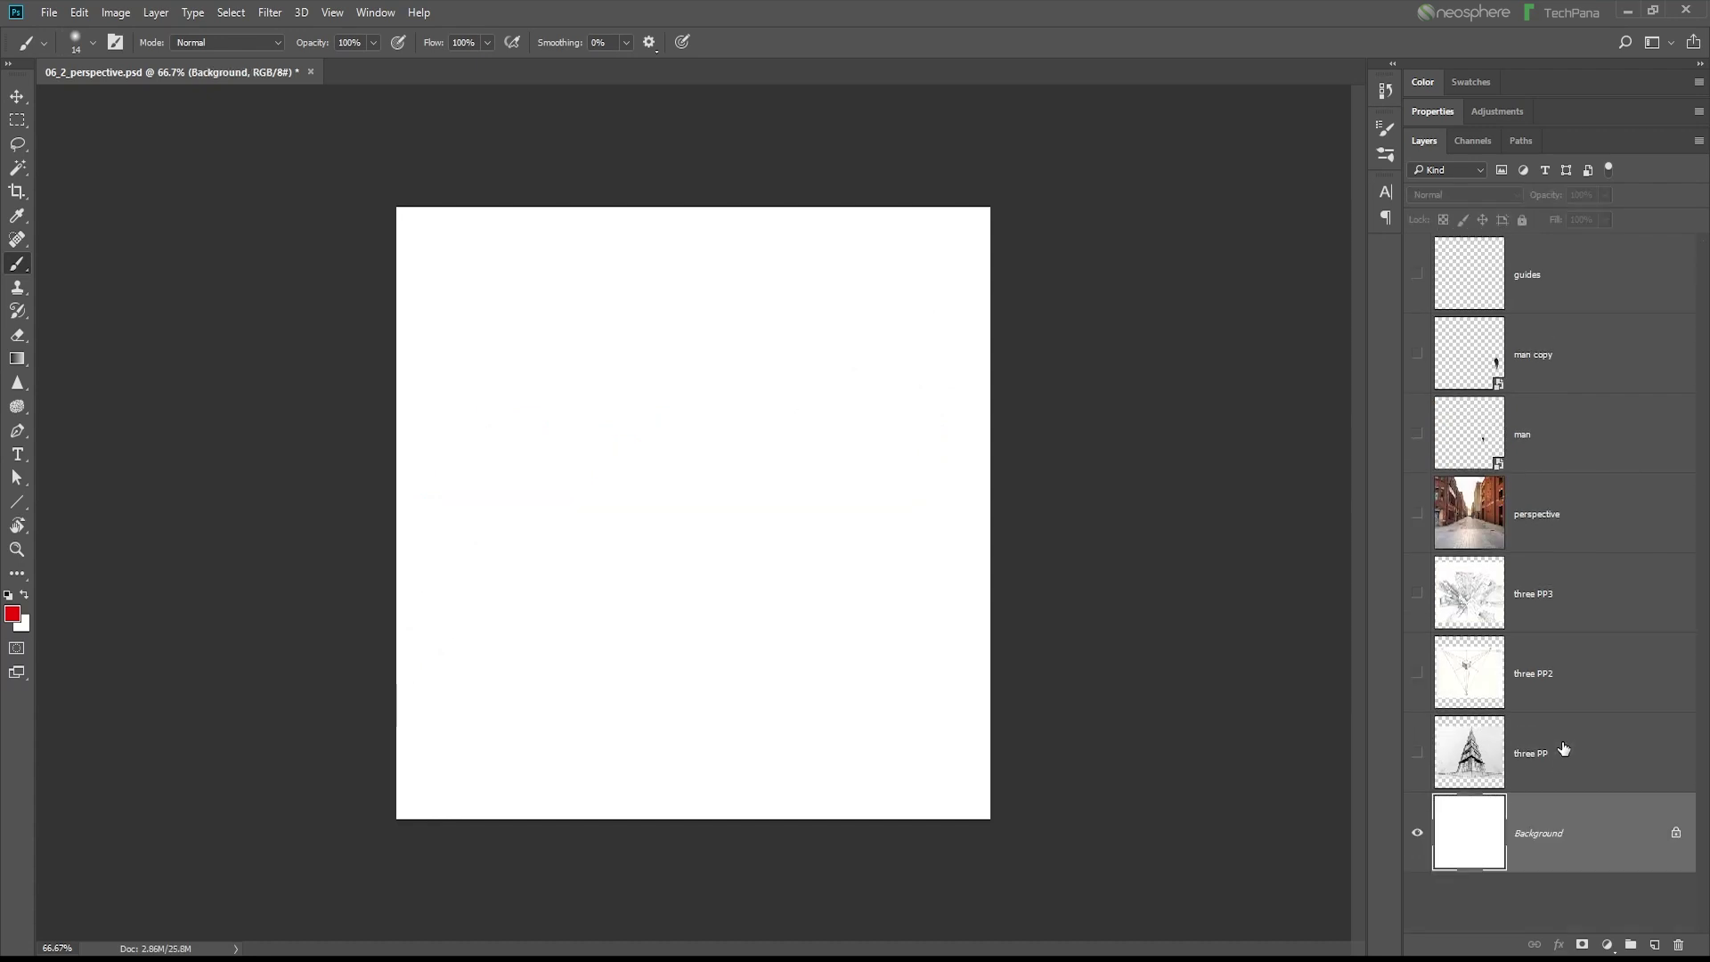
# Step: Show and select the three PP layer and mark the tower drawing's vanishing points with red brush dots
pyautogui.click(1417, 756)
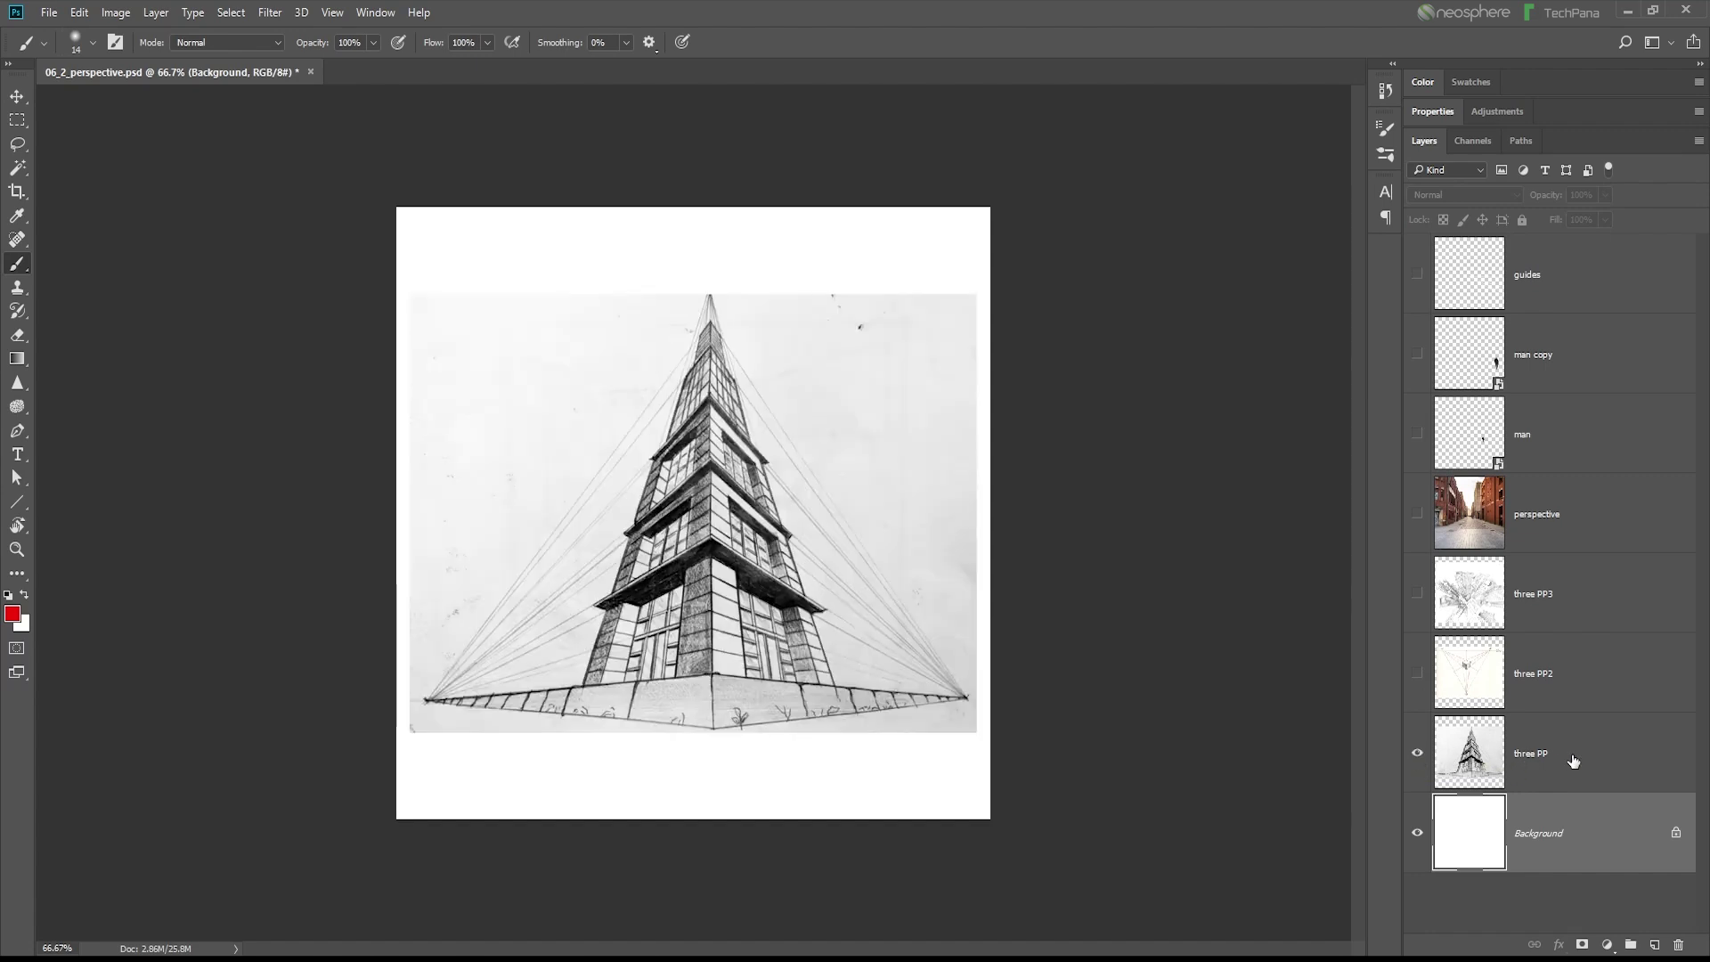
pyautogui.click(1572, 756)
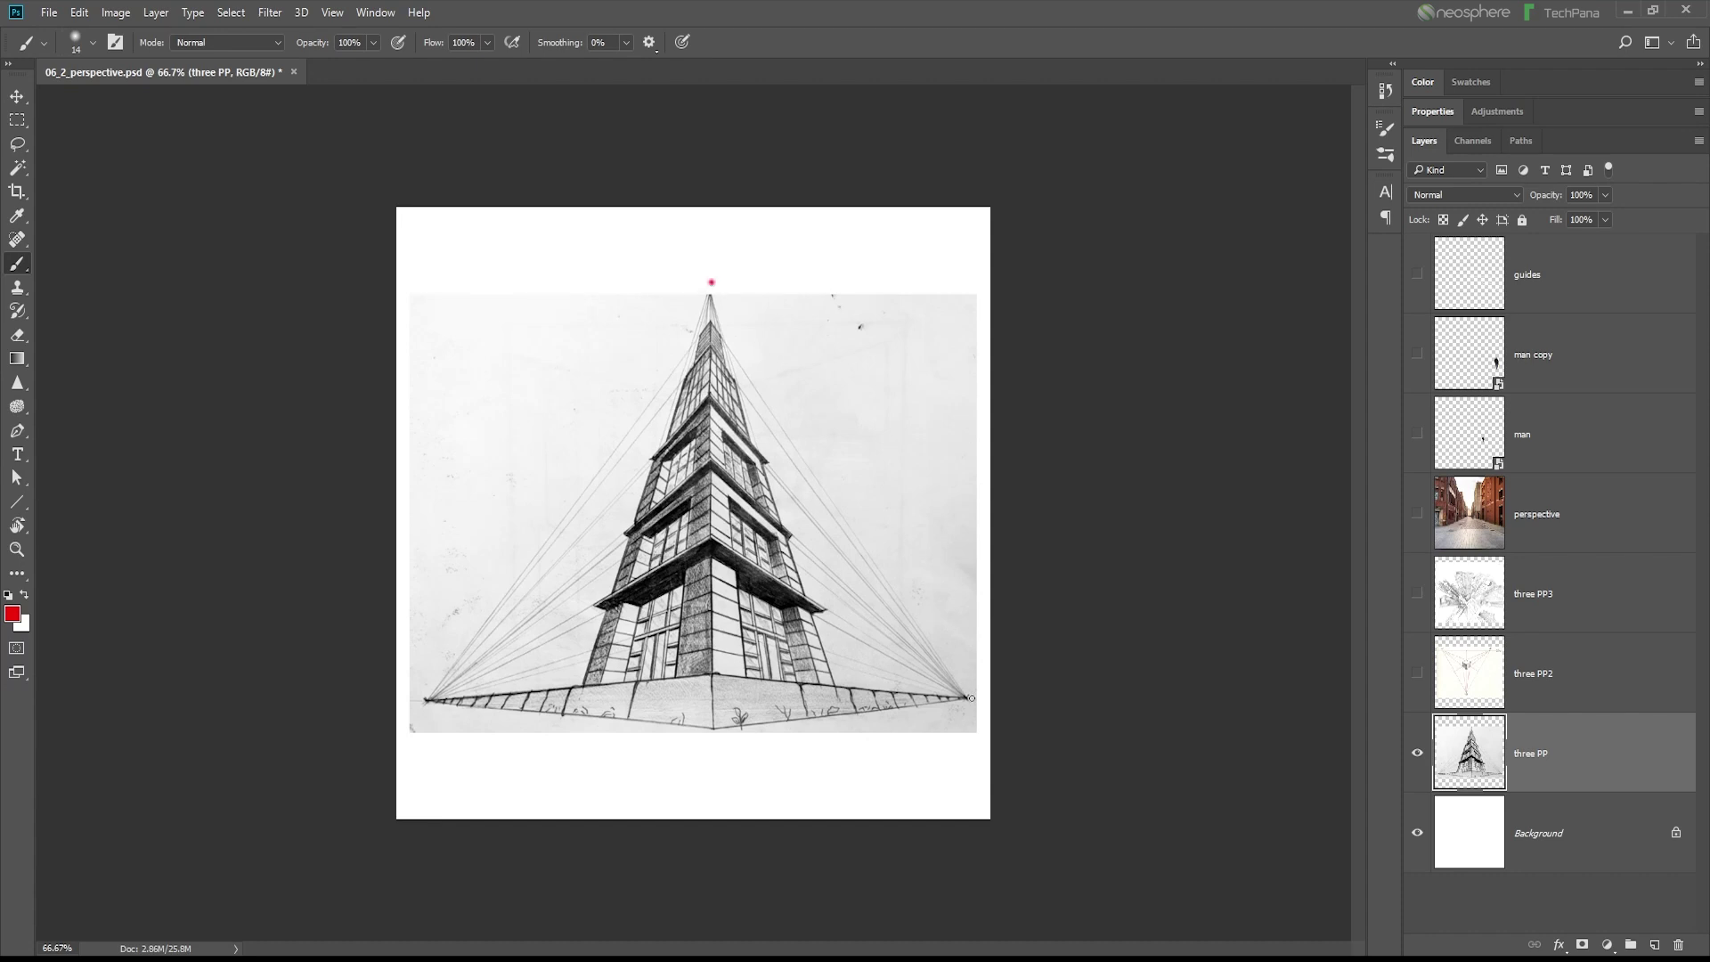
pyautogui.click(420, 700)
# Step: Show and select the three PP3 layer and paint red numbers 1, 2 and 3 on the central skyscraper's faces
pyautogui.click(1417, 593)
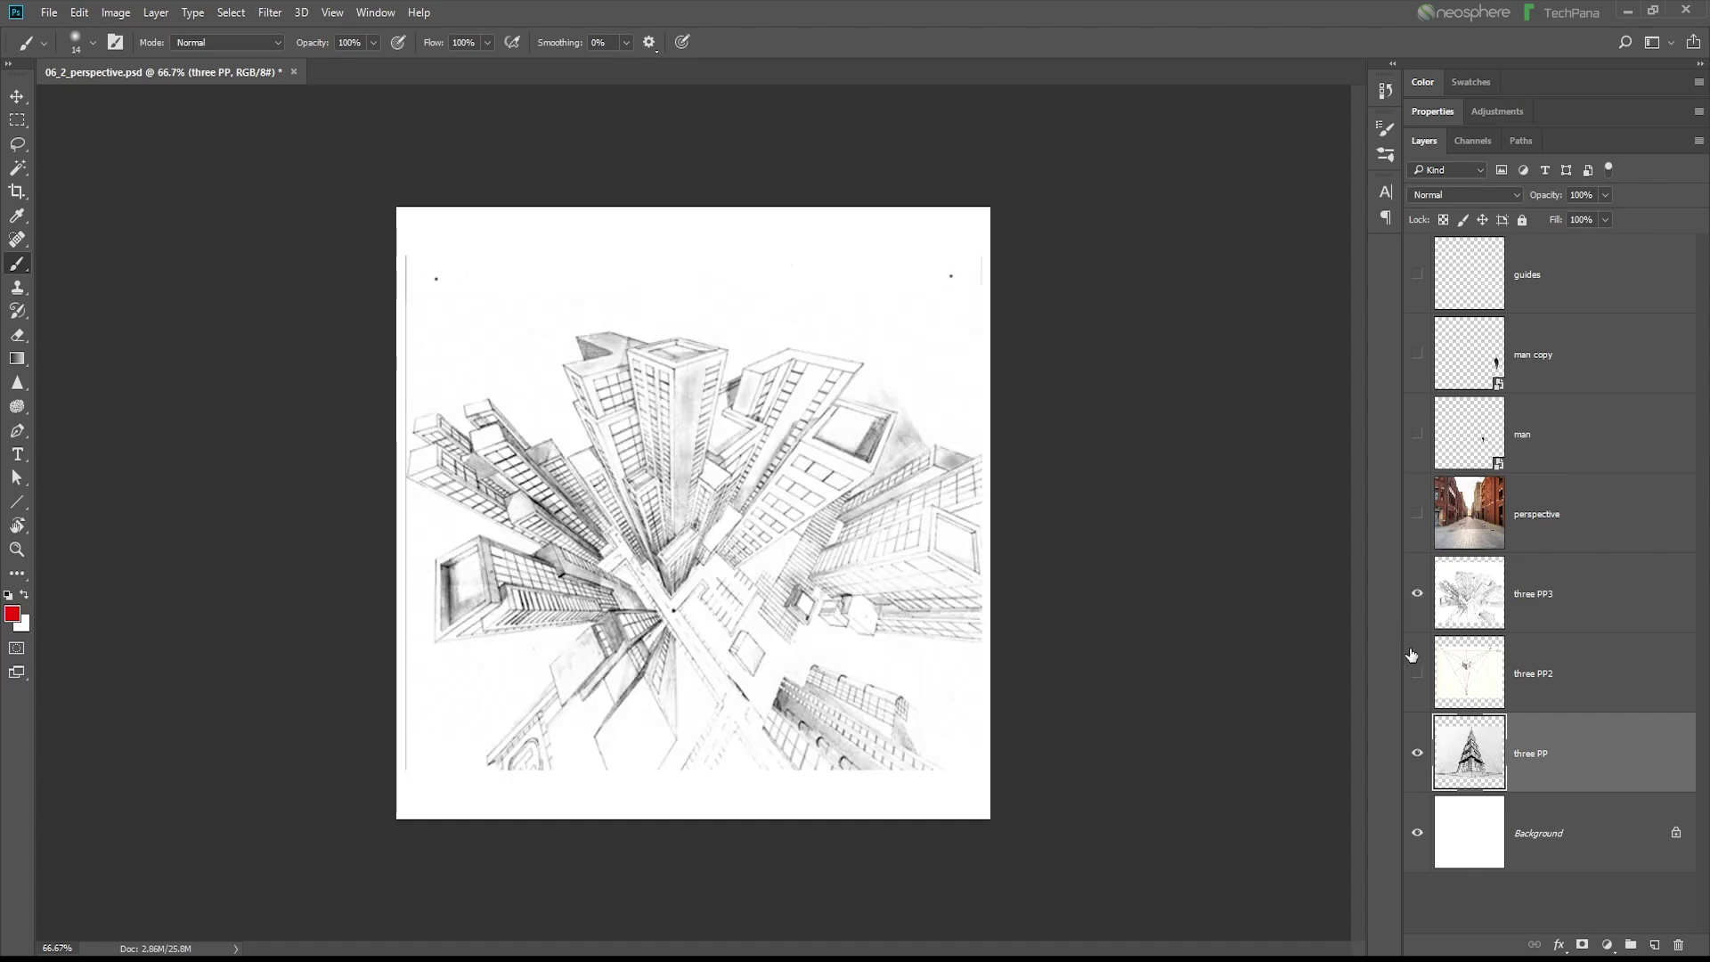
pyautogui.click(1595, 615)
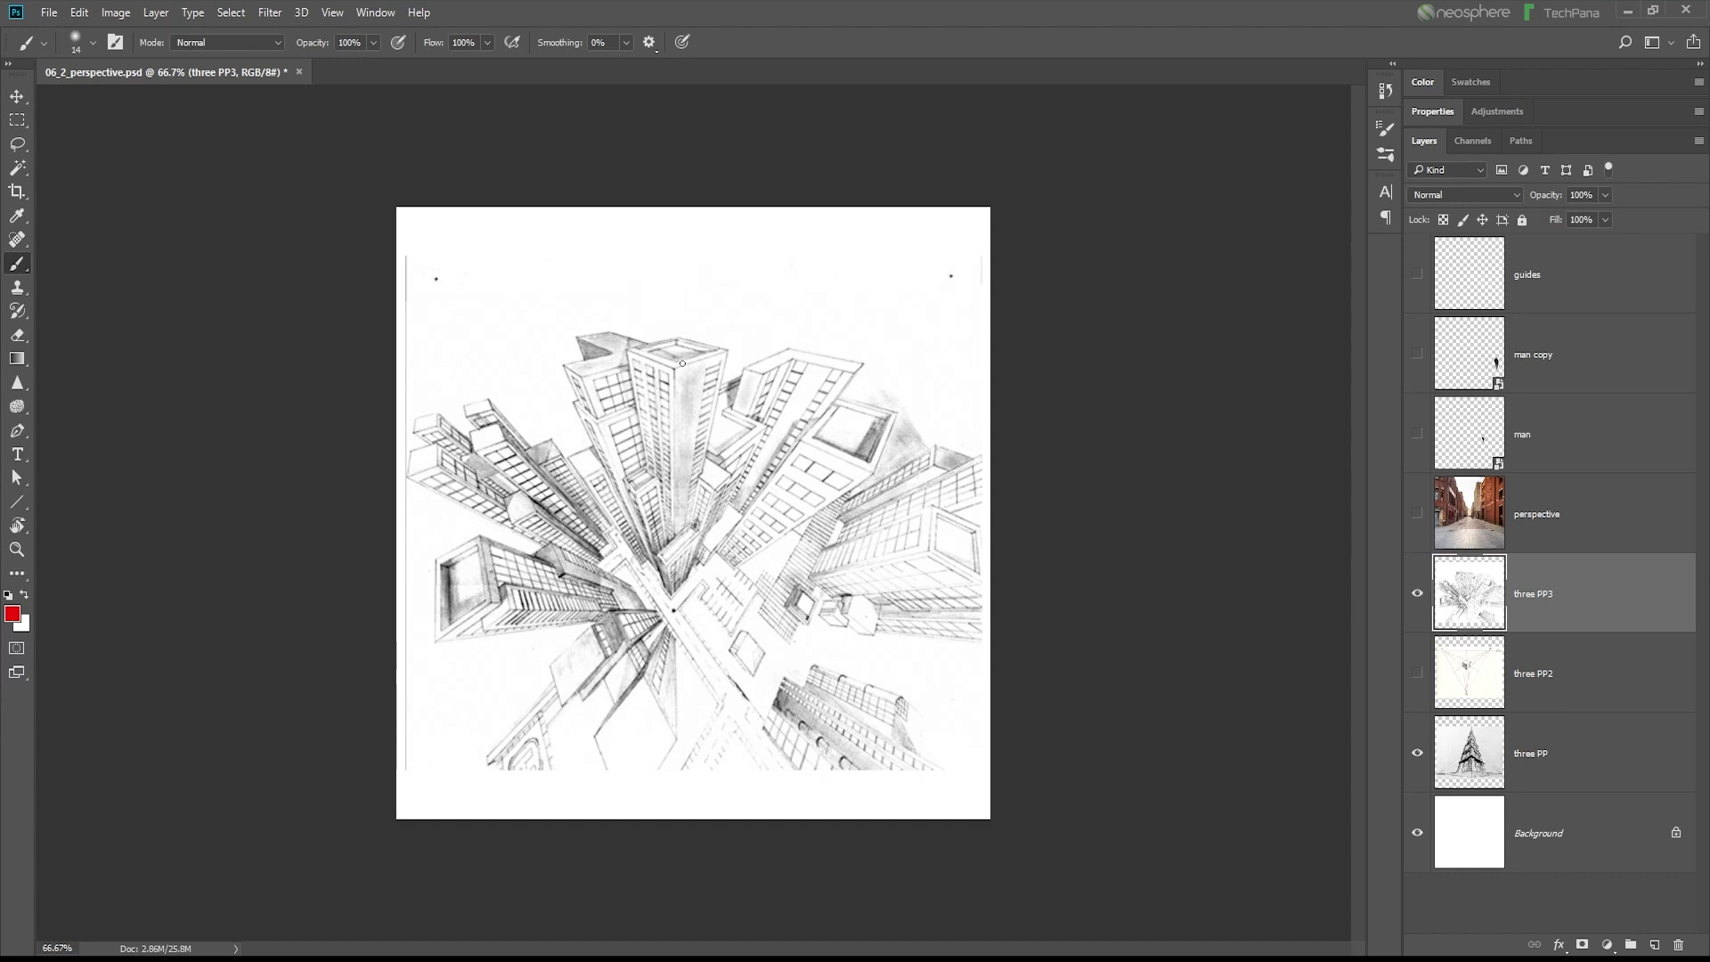
pyautogui.moveTo(676, 337)
pyautogui.mouseDown()
pyautogui.moveTo(656, 426)
pyautogui.moveTo(699, 405)
pyautogui.moveTo(723, 418)
pyautogui.mouseUp()
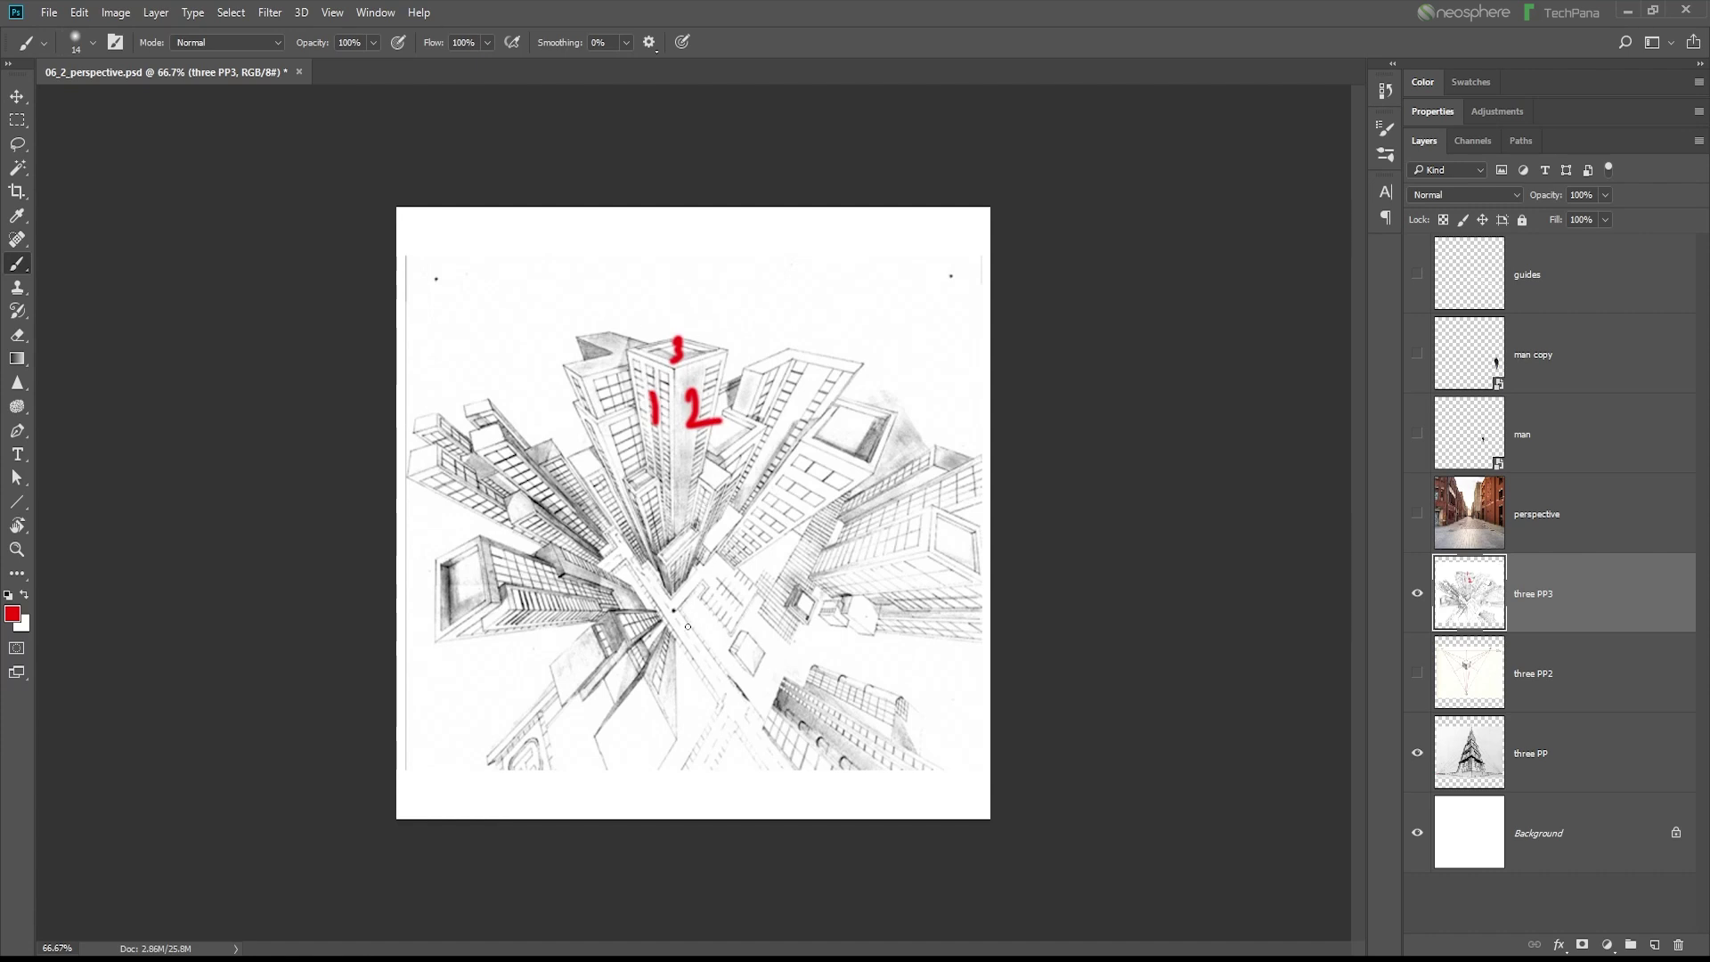
# Step: Delete the three PP3 layer and the three PP tower drawing layer
pyautogui.click(1416, 593)
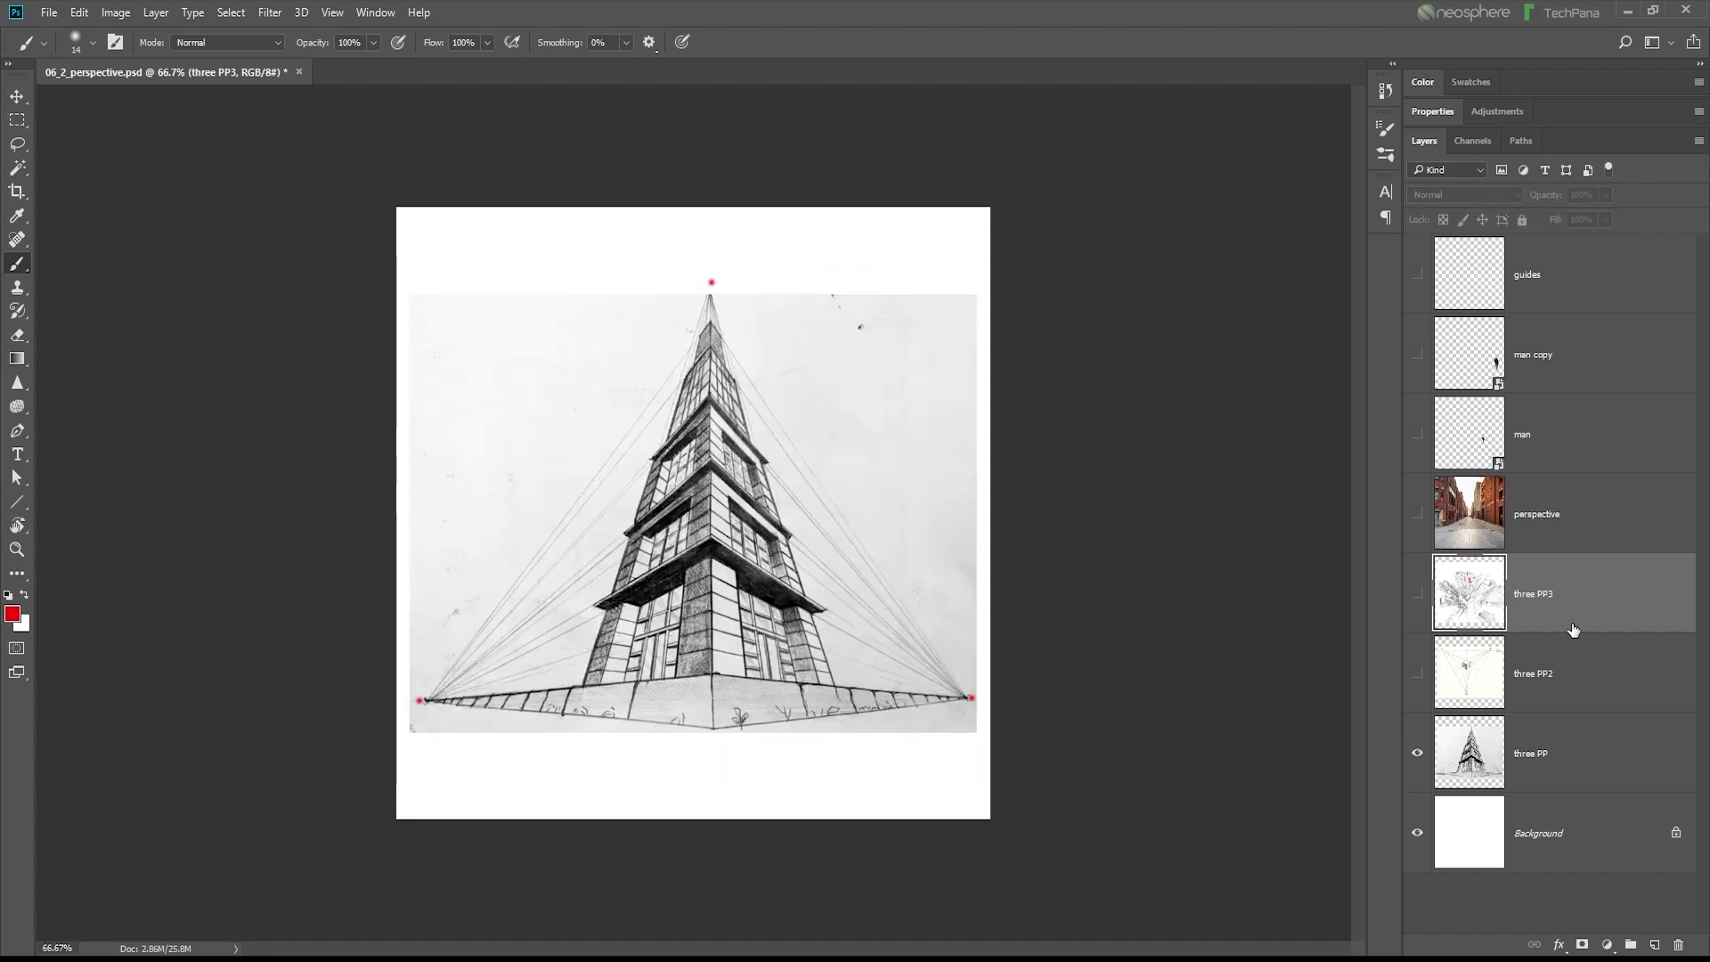
pyautogui.press('v')
pyautogui.press('Delete')
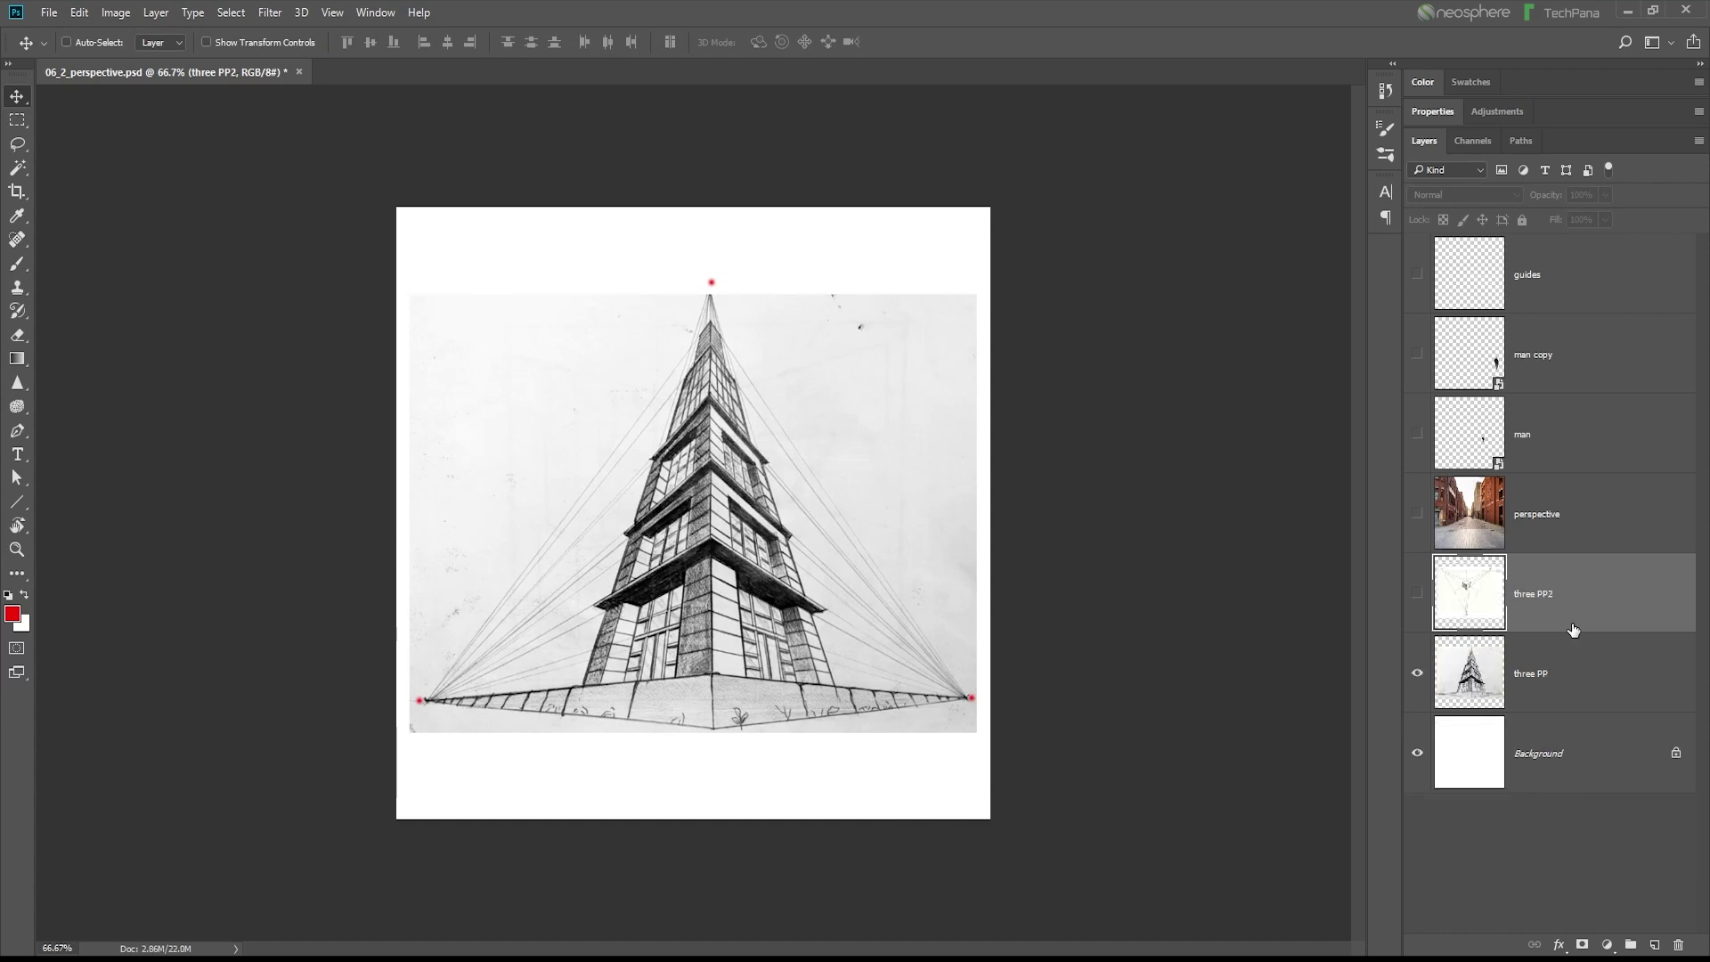
pyautogui.click(1559, 679)
pyautogui.press('Delete')
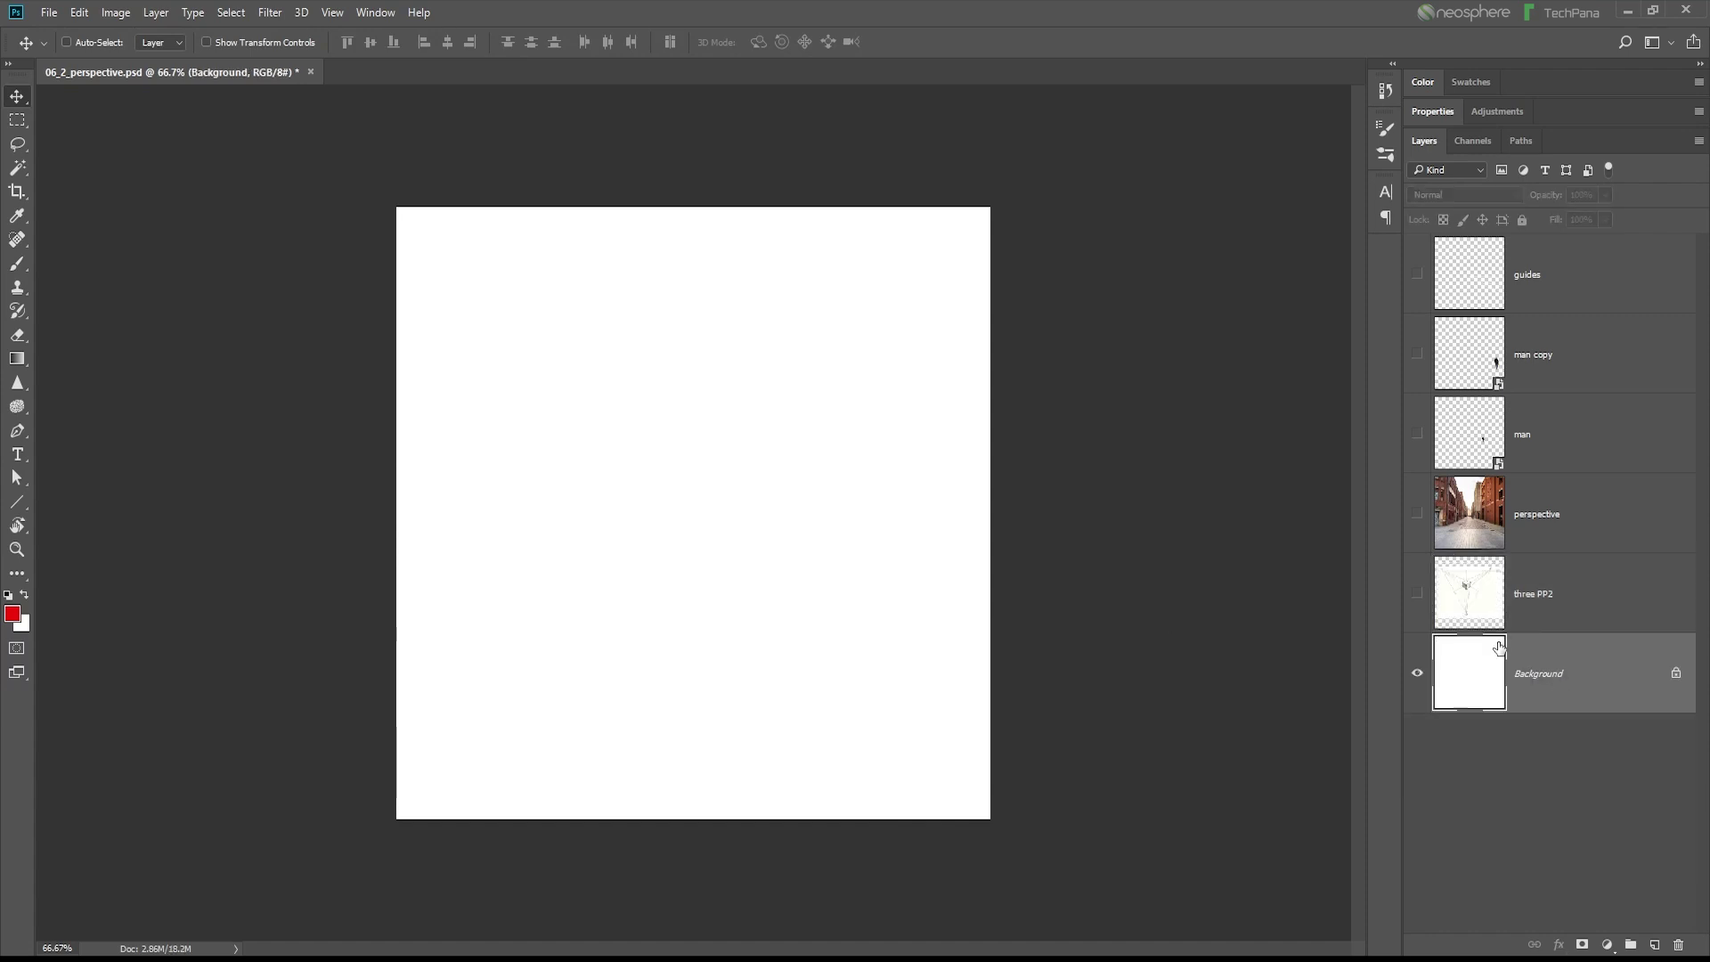
# Step: Show the three PP2 cube drawing, then delete its layer
pyautogui.click(1417, 593)
pyautogui.click(1594, 609)
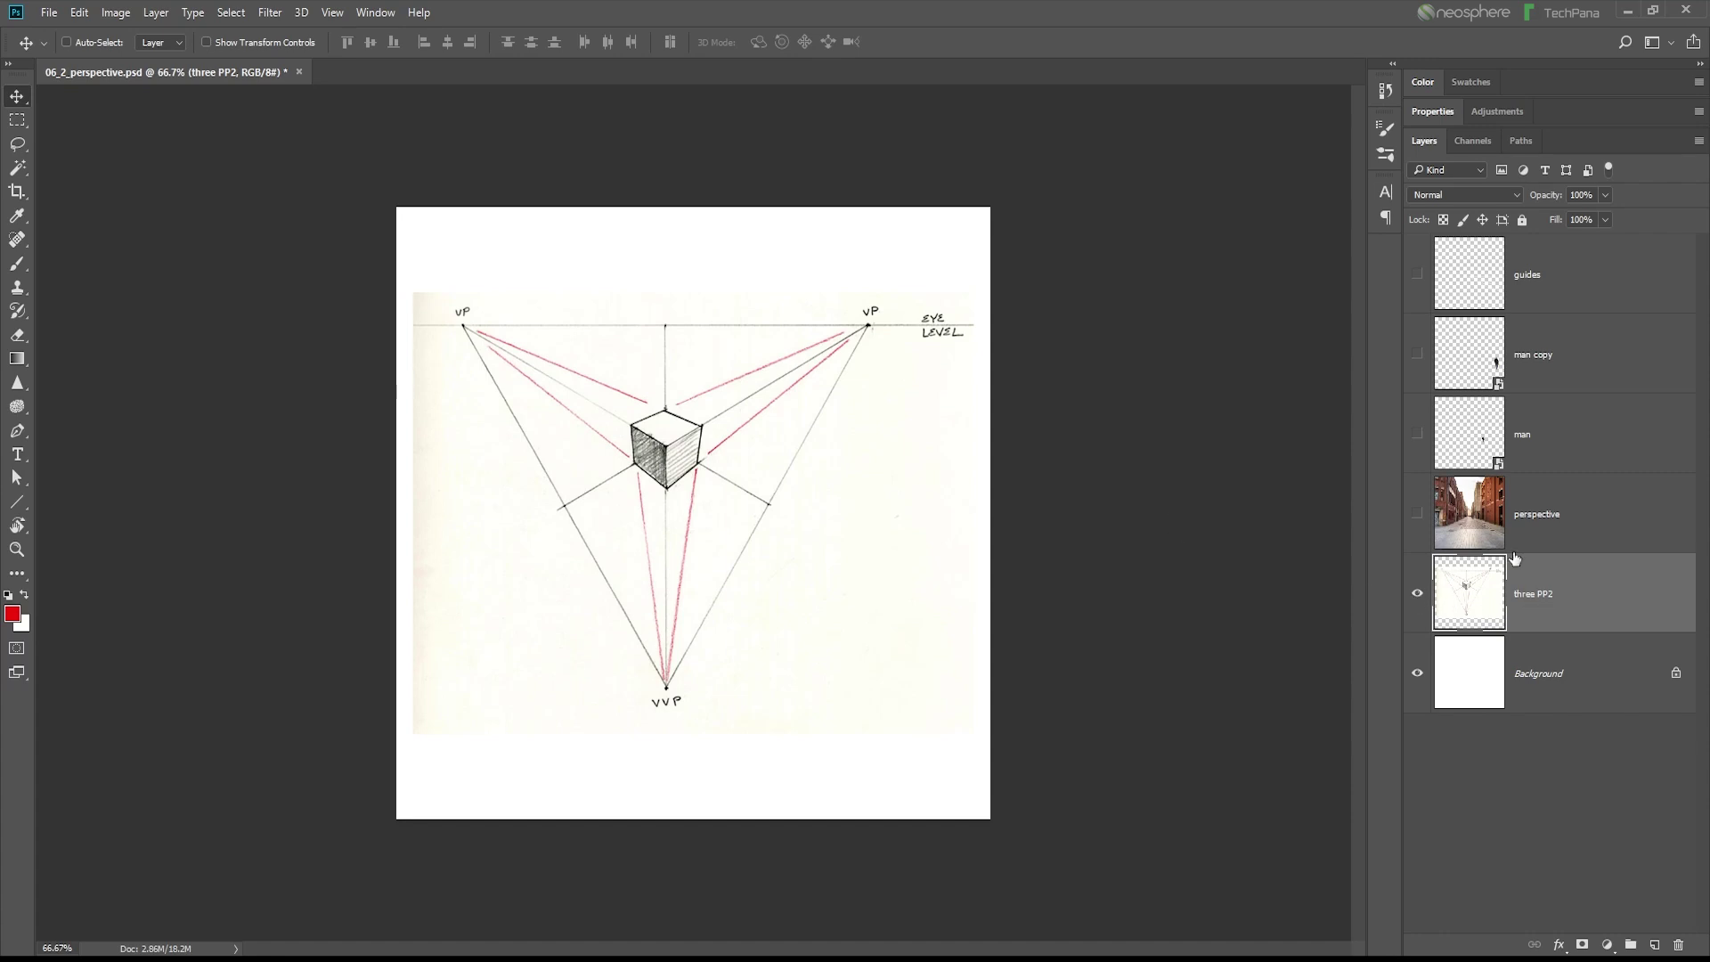
pyautogui.moveTo(1586, 618); pyautogui.dragTo(1675, 942)
# Step: Show the perspective street photo layer, then show and select the guides layer
pyautogui.click(1417, 516)
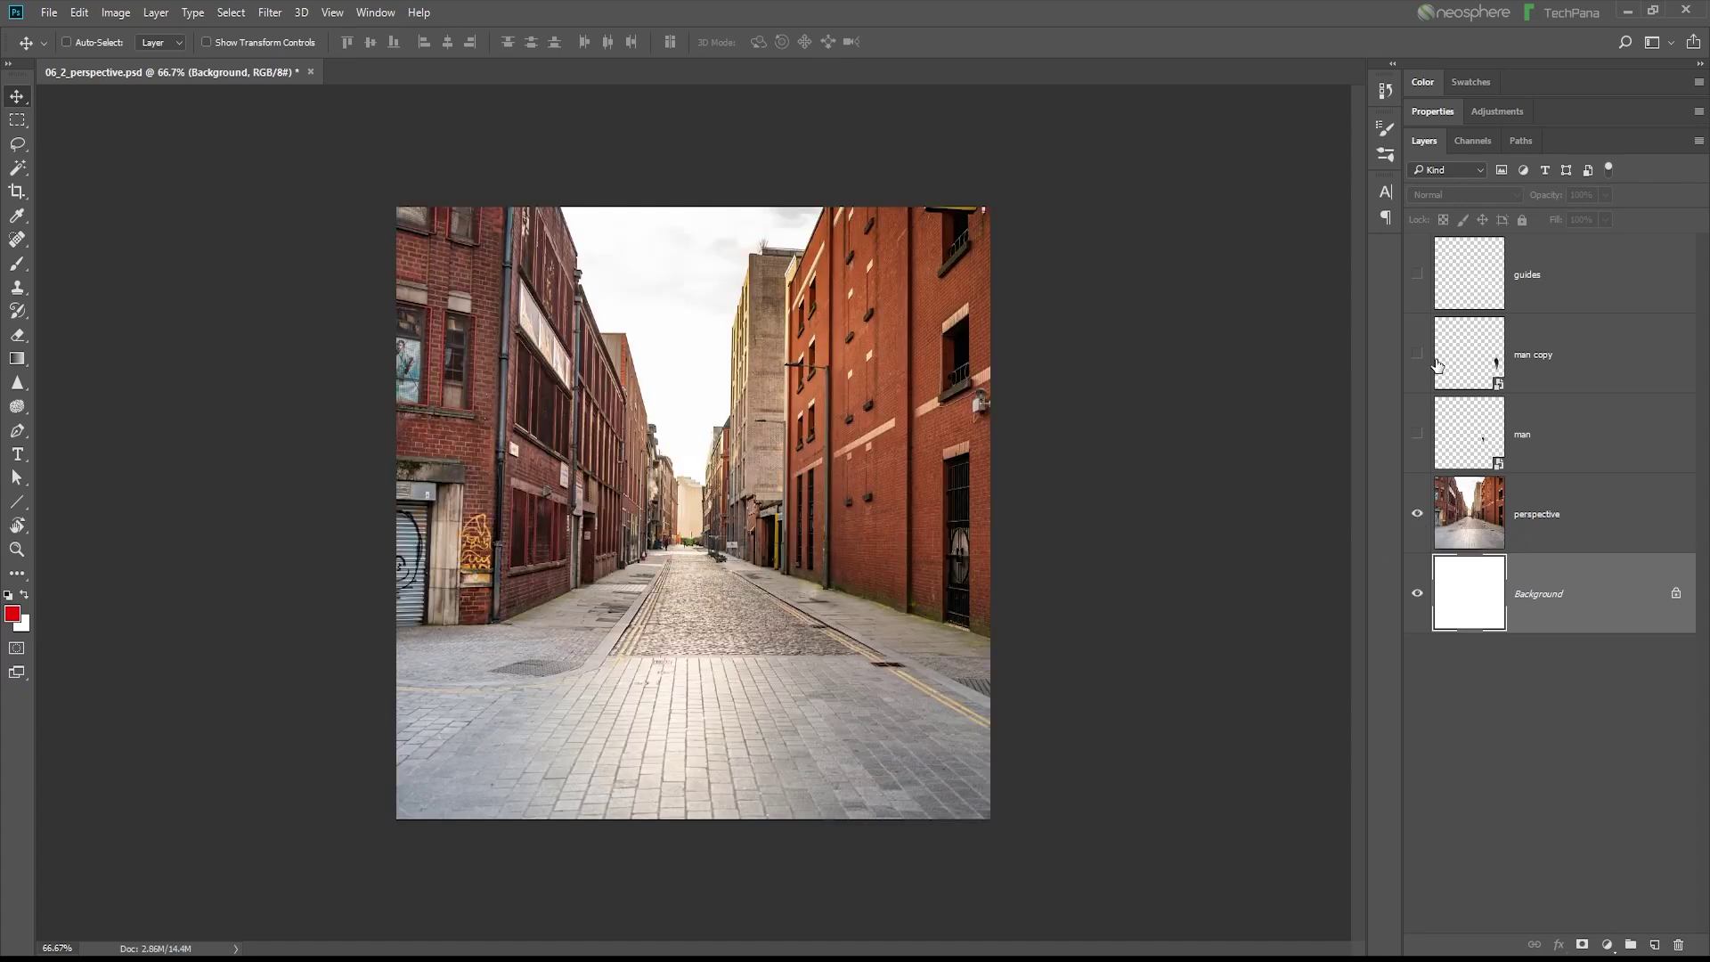
pyautogui.click(1419, 279)
pyautogui.click(1521, 287)
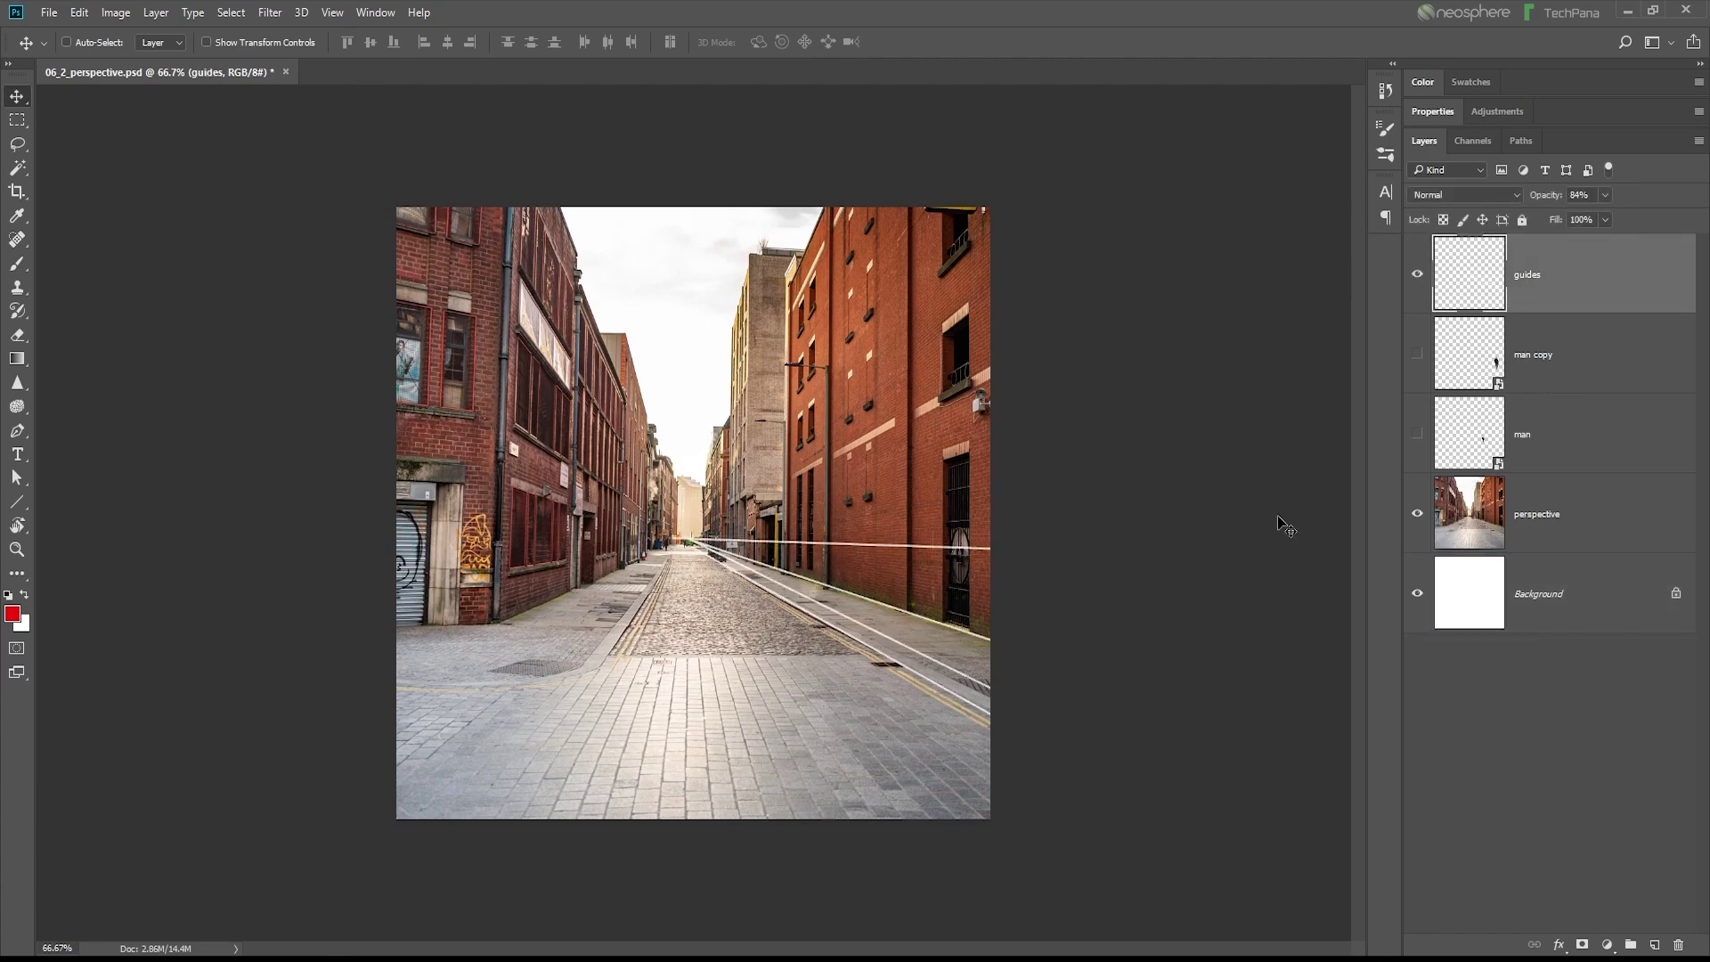
# Step: Hide the guides and draw four red 3 px lines on a new layer along the street edges through the vanishing point
pyautogui.click(1653, 943)
pyautogui.click(1417, 353)
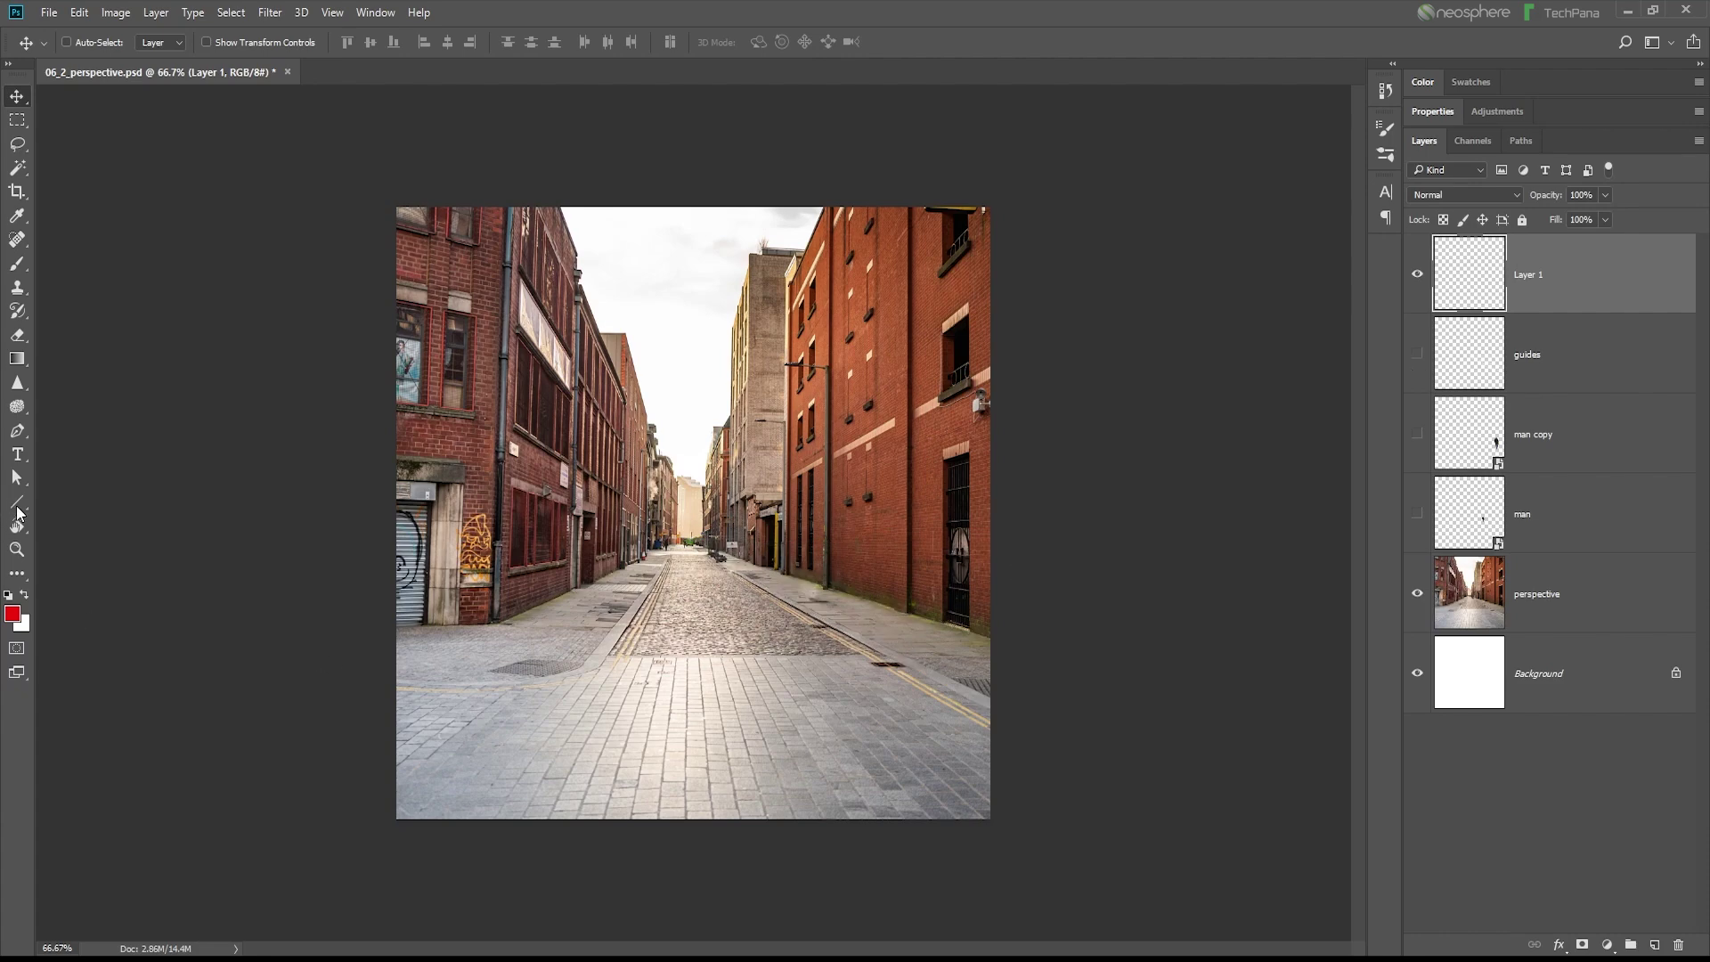
pyautogui.click(17, 501)
pyautogui.moveTo(677, 527)
pyautogui.mouseDown()
pyautogui.moveTo(1123, 835)
pyautogui.moveTo(1198, 840)
pyautogui.mouseUp()
pyautogui.moveTo(1103, 672)
pyautogui.mouseDown()
pyautogui.moveTo(903, 632)
pyautogui.moveTo(567, 505)
pyautogui.mouseUp()
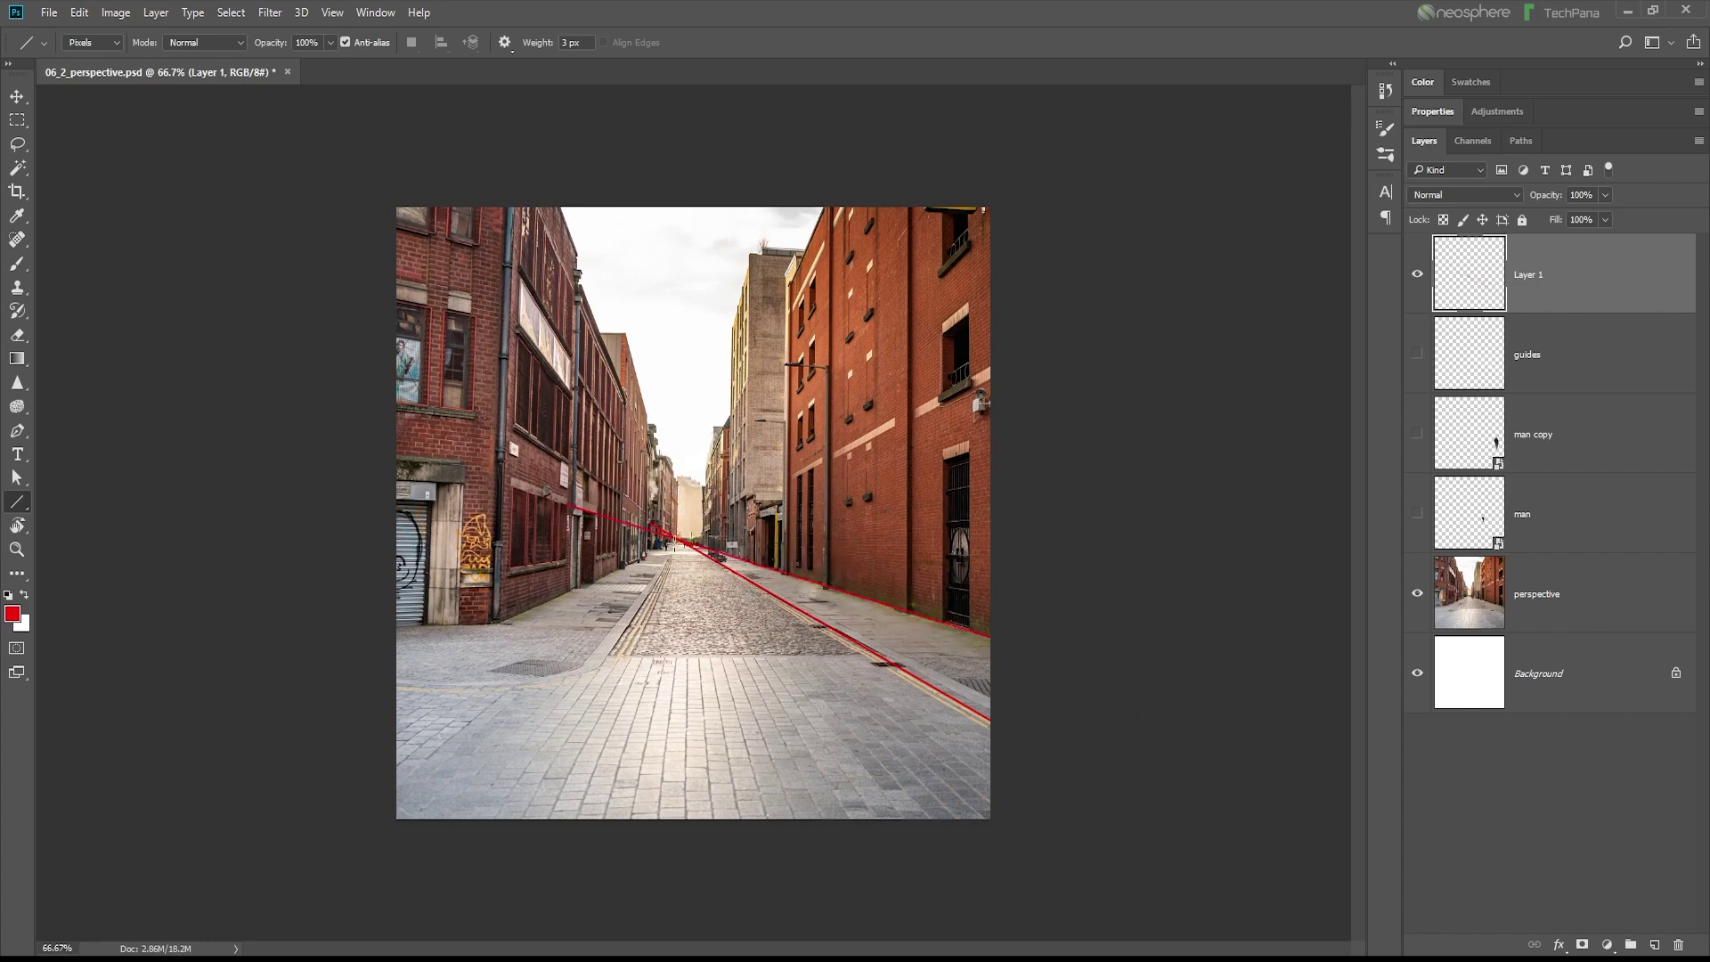
pyautogui.moveTo(698, 521); pyautogui.dragTo(267, 745)
pyautogui.moveTo(709, 484); pyautogui.dragTo(478, 882)
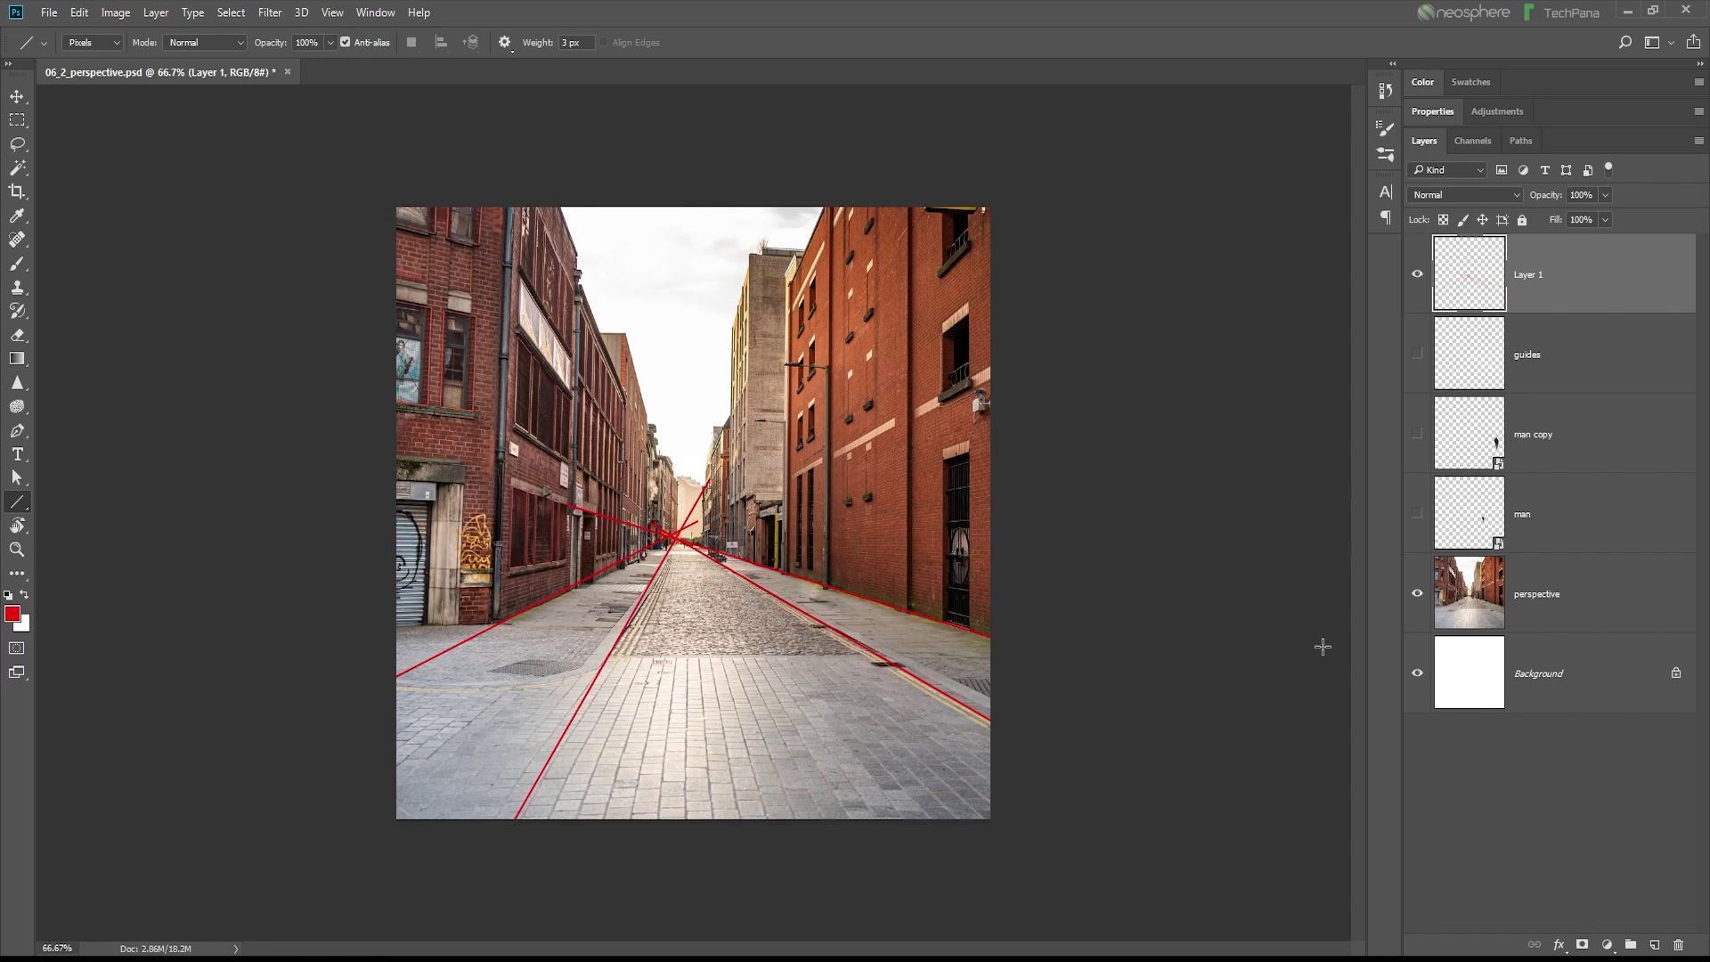
# Step: Delete the layer with the red lines and show the guides layer again
pyautogui.moveTo(1434, 298); pyautogui.dragTo(1678, 944)
pyautogui.click(1416, 275)
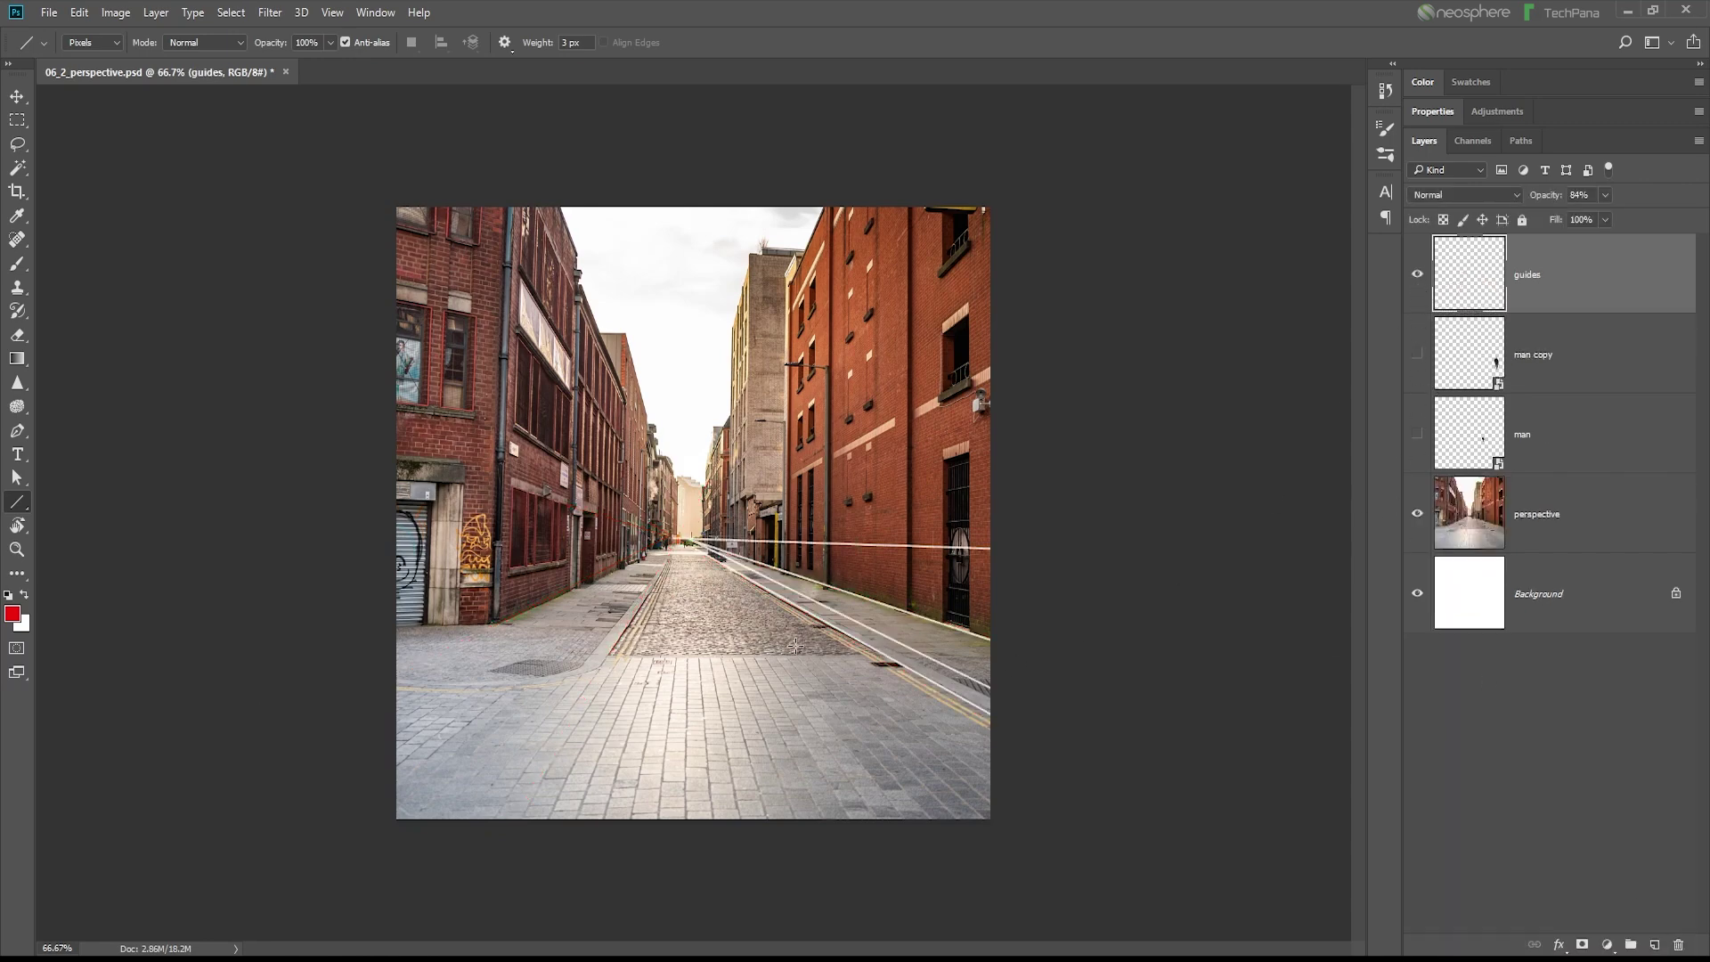
pyautogui.press('v')
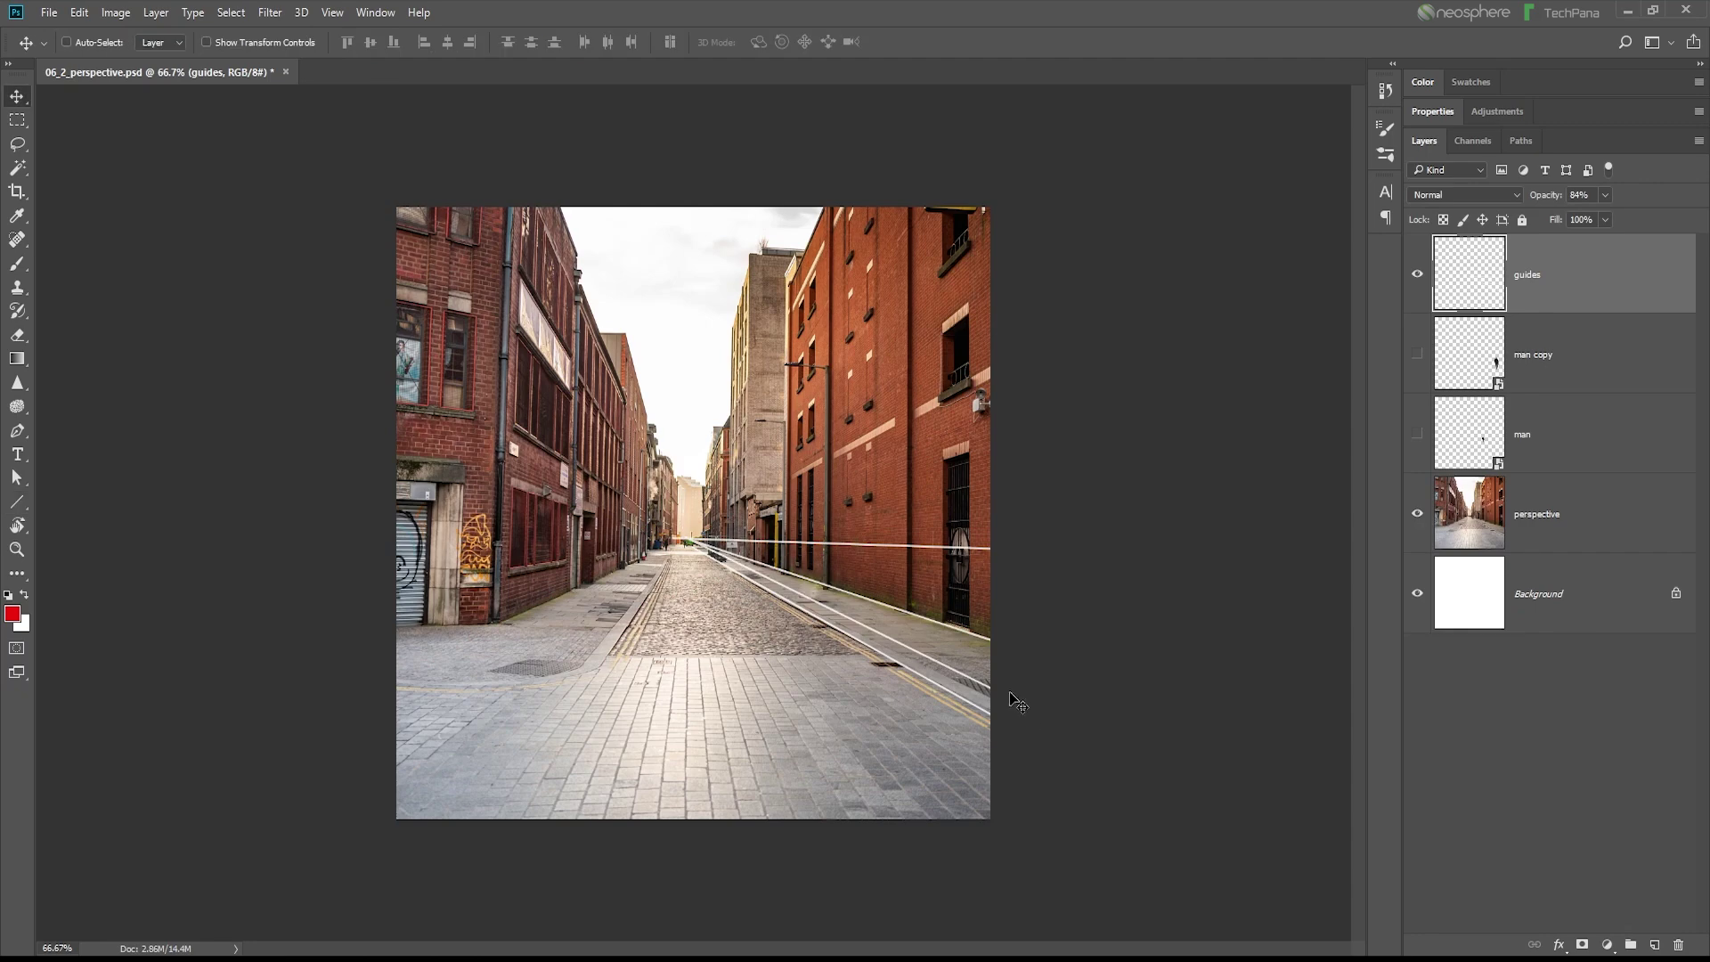
# Step: Show and select the man layer and hide the guides layer
pyautogui.click(1416, 435)
pyautogui.click(1473, 441)
pyautogui.click(1416, 273)
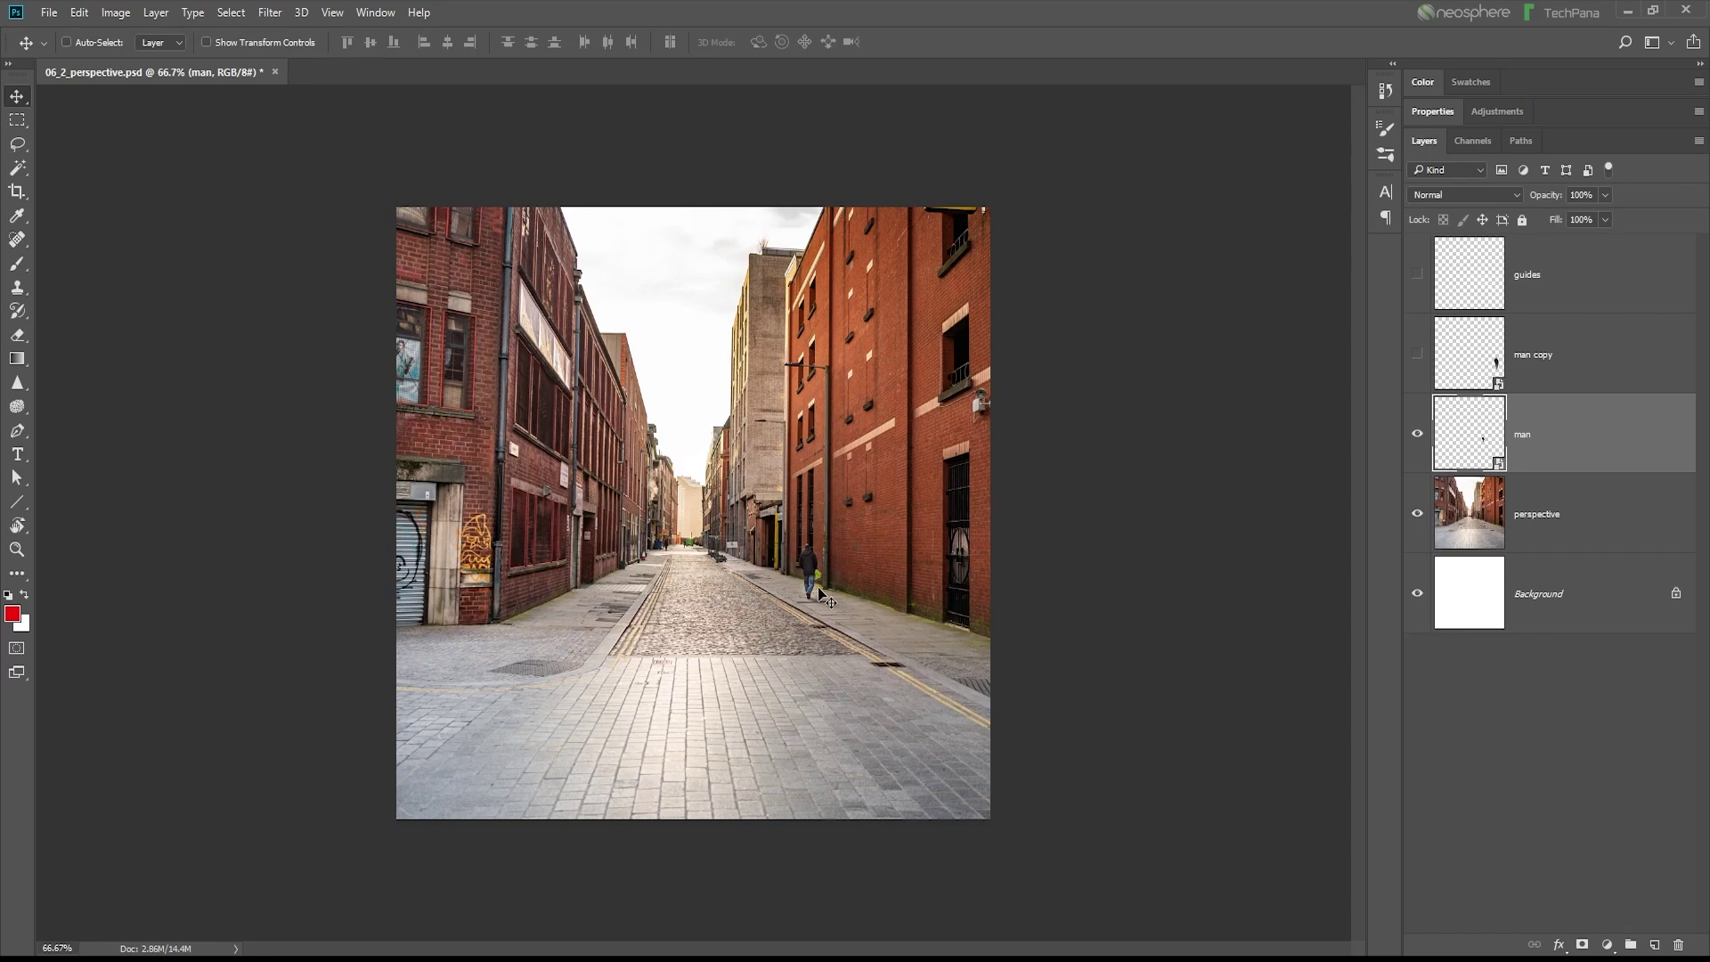
# Step: Duplicate the man nearer the viewer on the right-hand sidewalk and delete the hidden man copy layer
pyautogui.scroll(5, 917, 610)
pyautogui.moveTo(869, 614); pyautogui.dragTo(1043, 681)
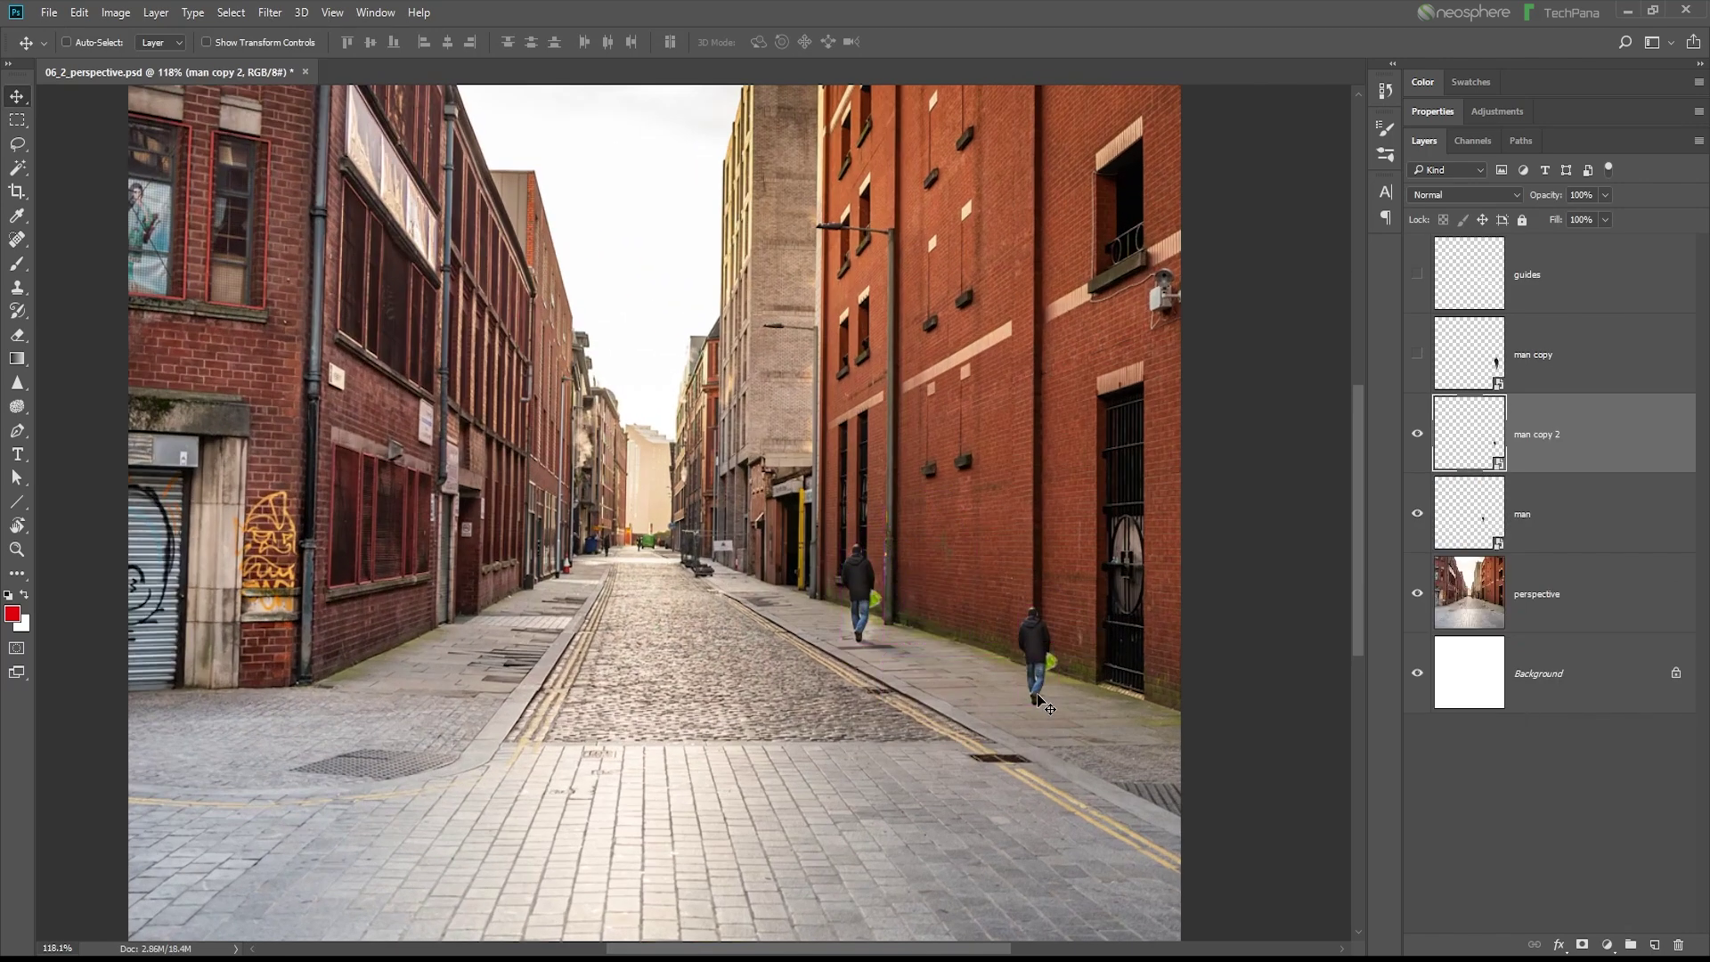
pyautogui.moveTo(1551, 383); pyautogui.dragTo(1677, 944)
pyautogui.moveTo(1038, 643); pyautogui.dragTo(1092, 687)
# Step: Compare the two men with the street photo hidden, then move the duplicate up the street beyond the original man
pyautogui.click(1416, 513)
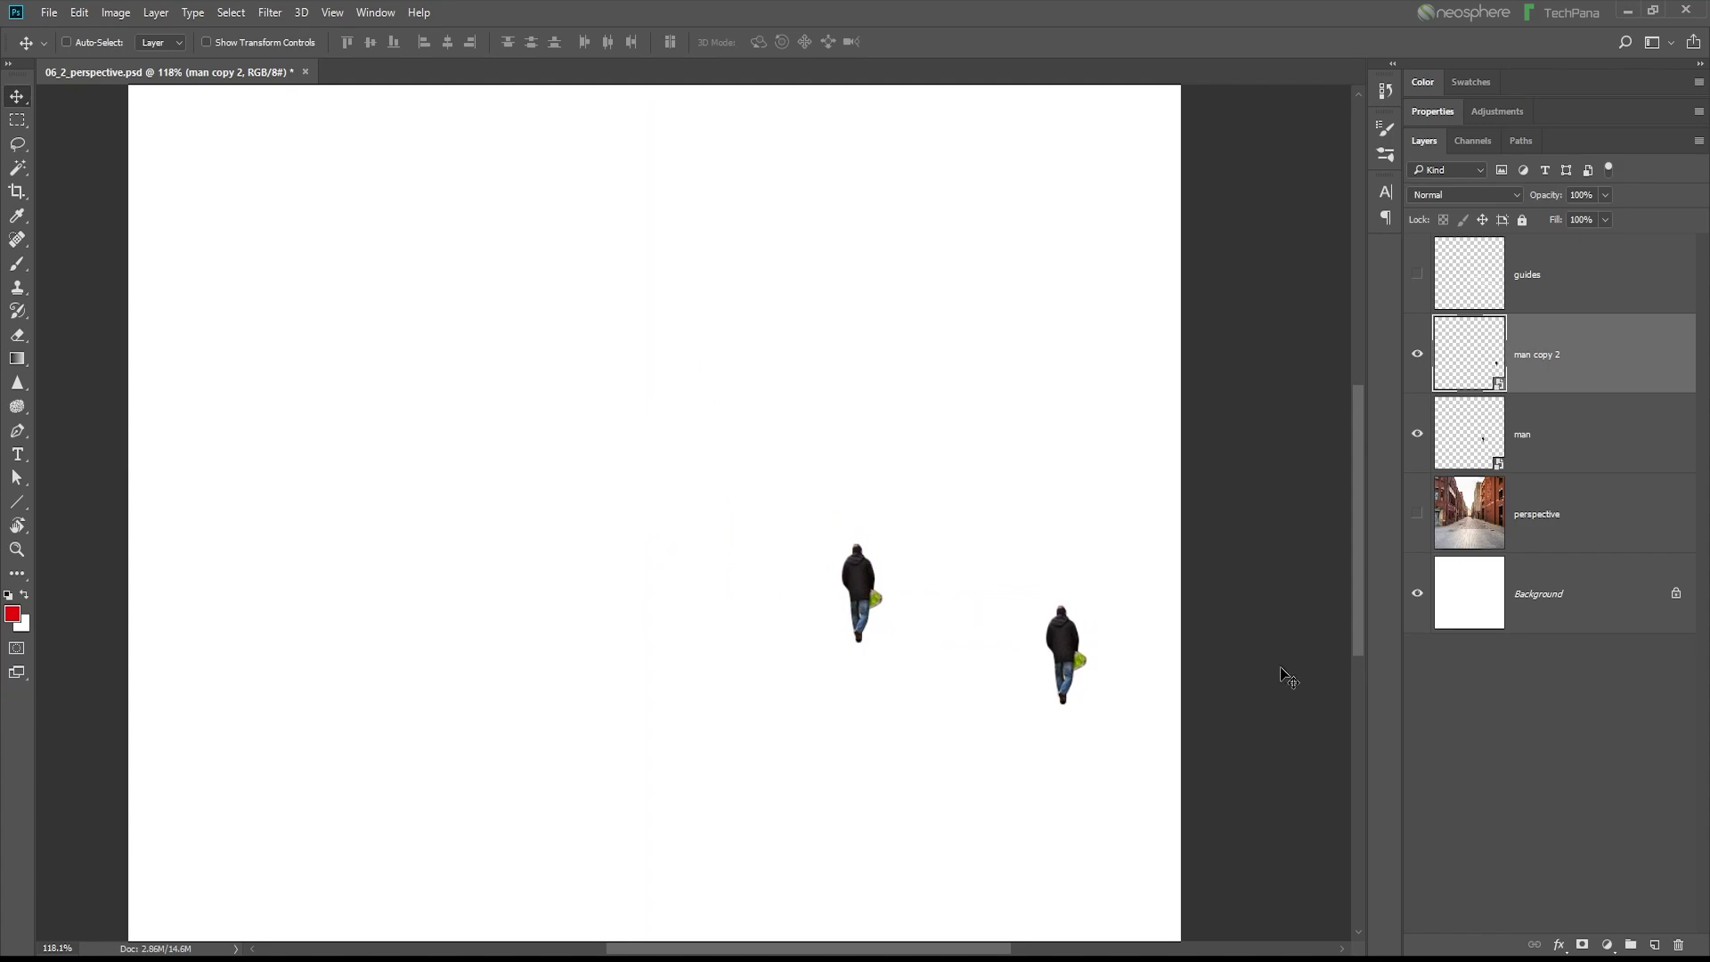
pyautogui.click(1416, 517)
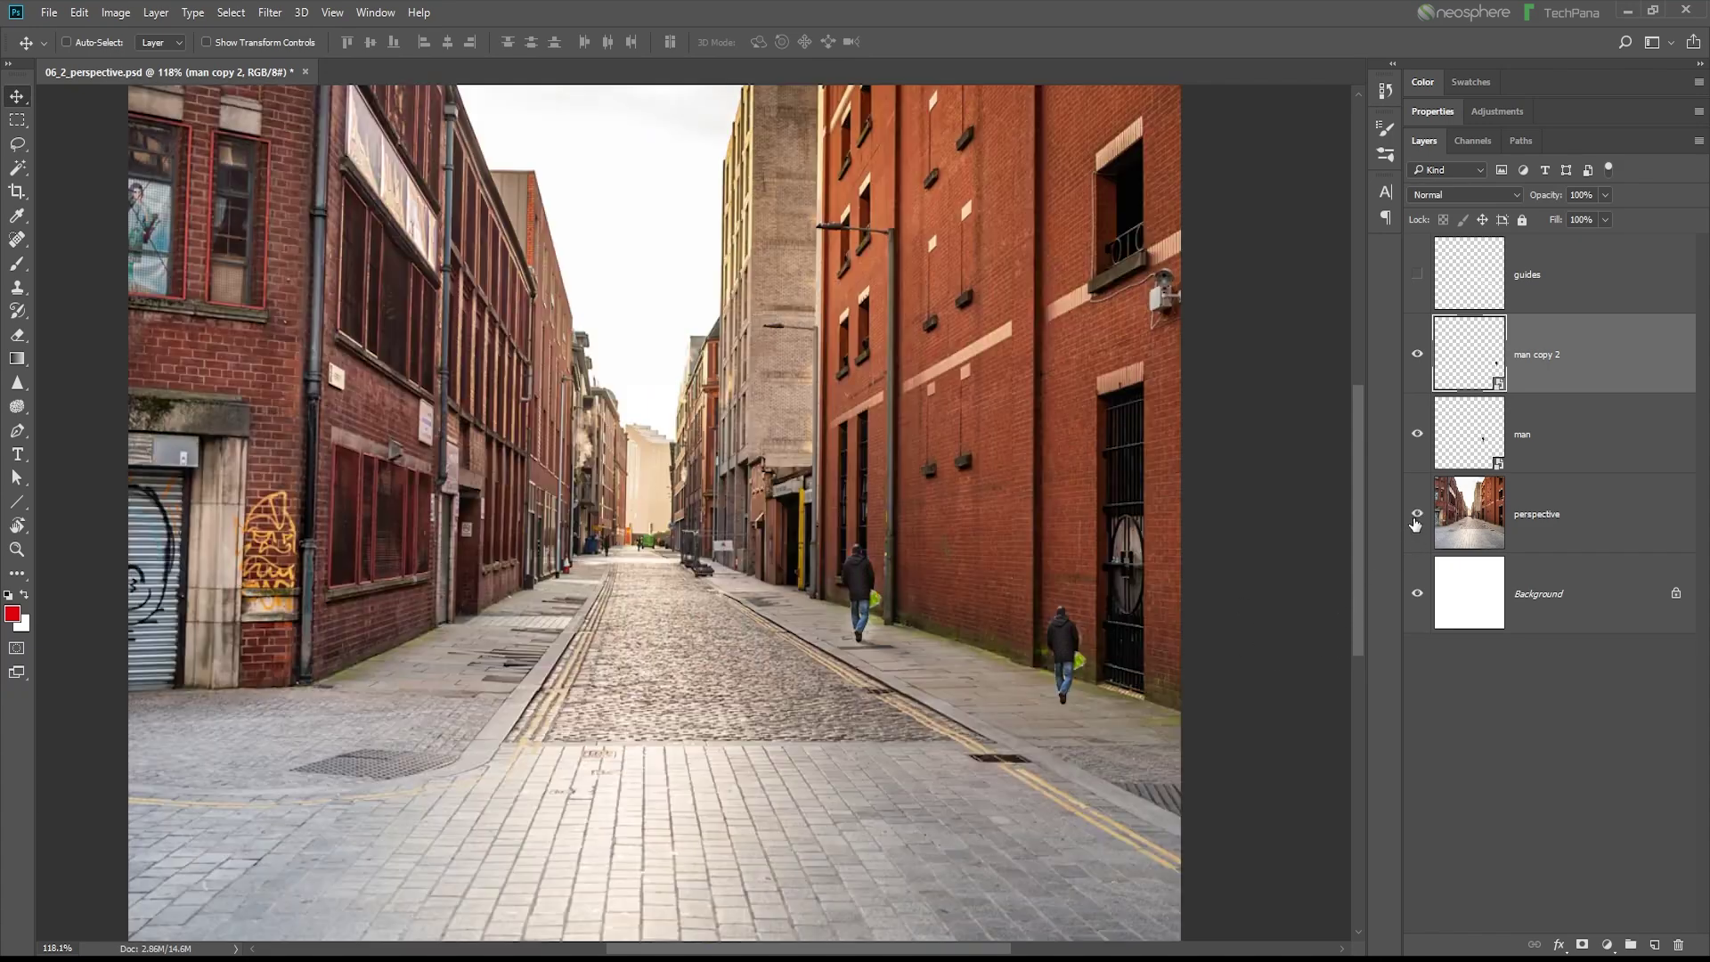
pyautogui.moveTo(1074, 681)
pyautogui.mouseDown()
pyautogui.moveTo(1053, 701)
pyautogui.moveTo(1053, 679)
pyautogui.mouseUp()
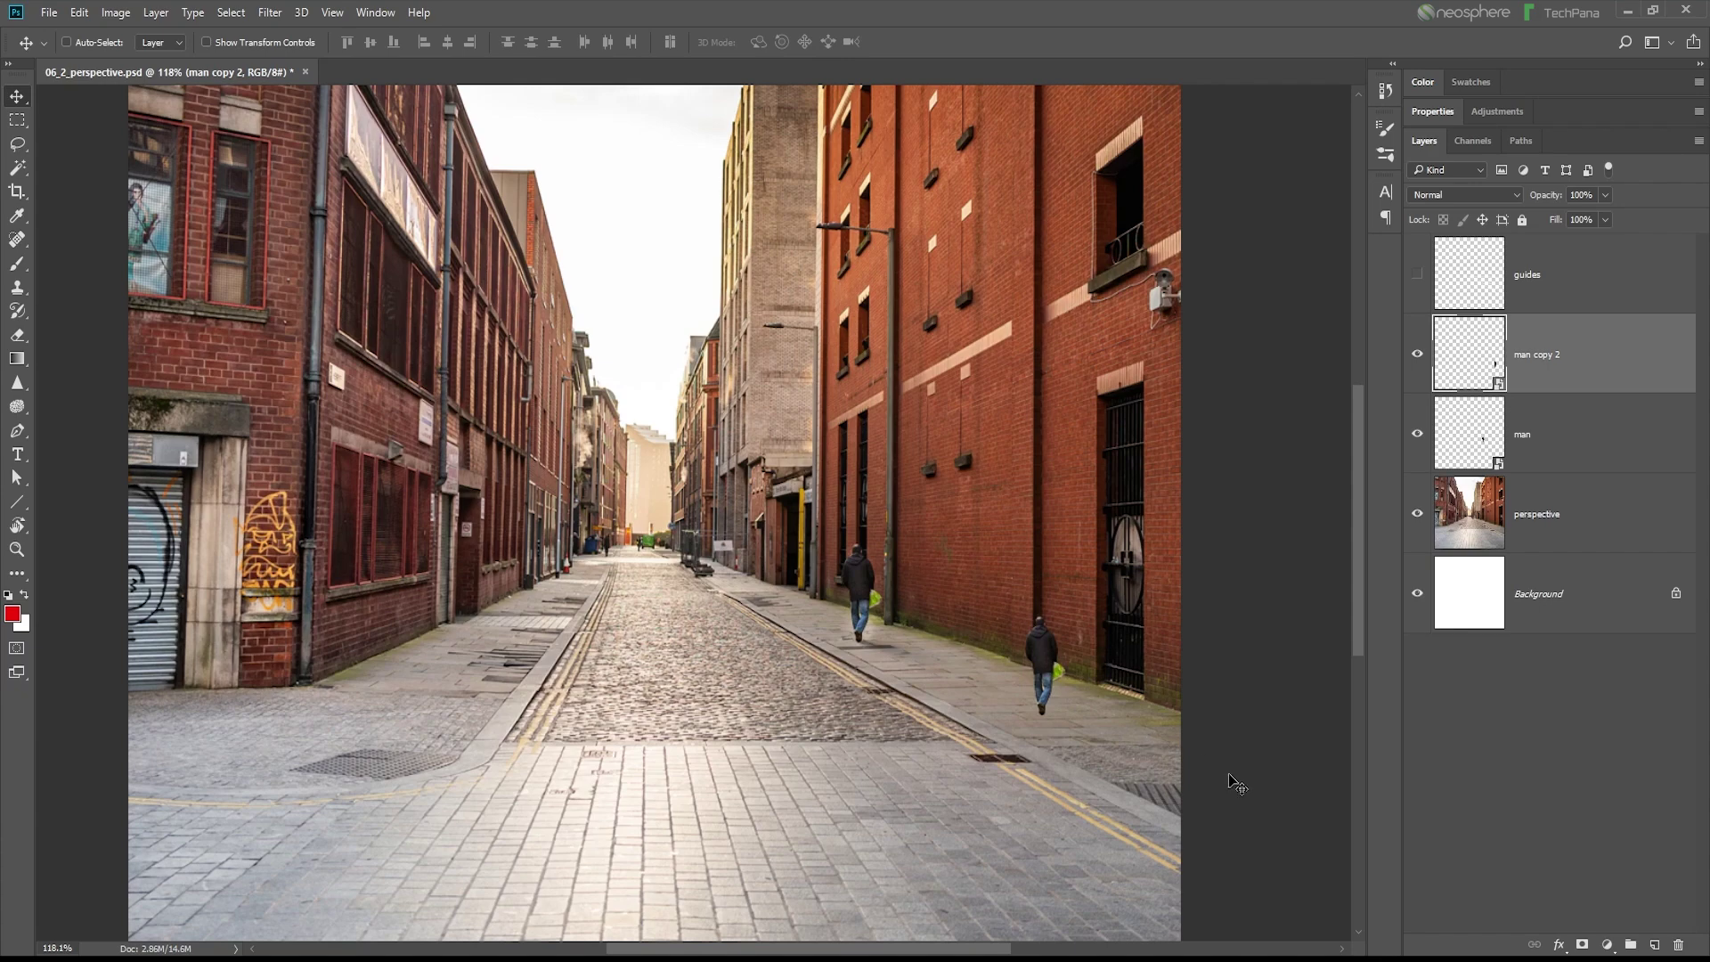
pyautogui.moveTo(1053, 679); pyautogui.dragTo(744, 557)
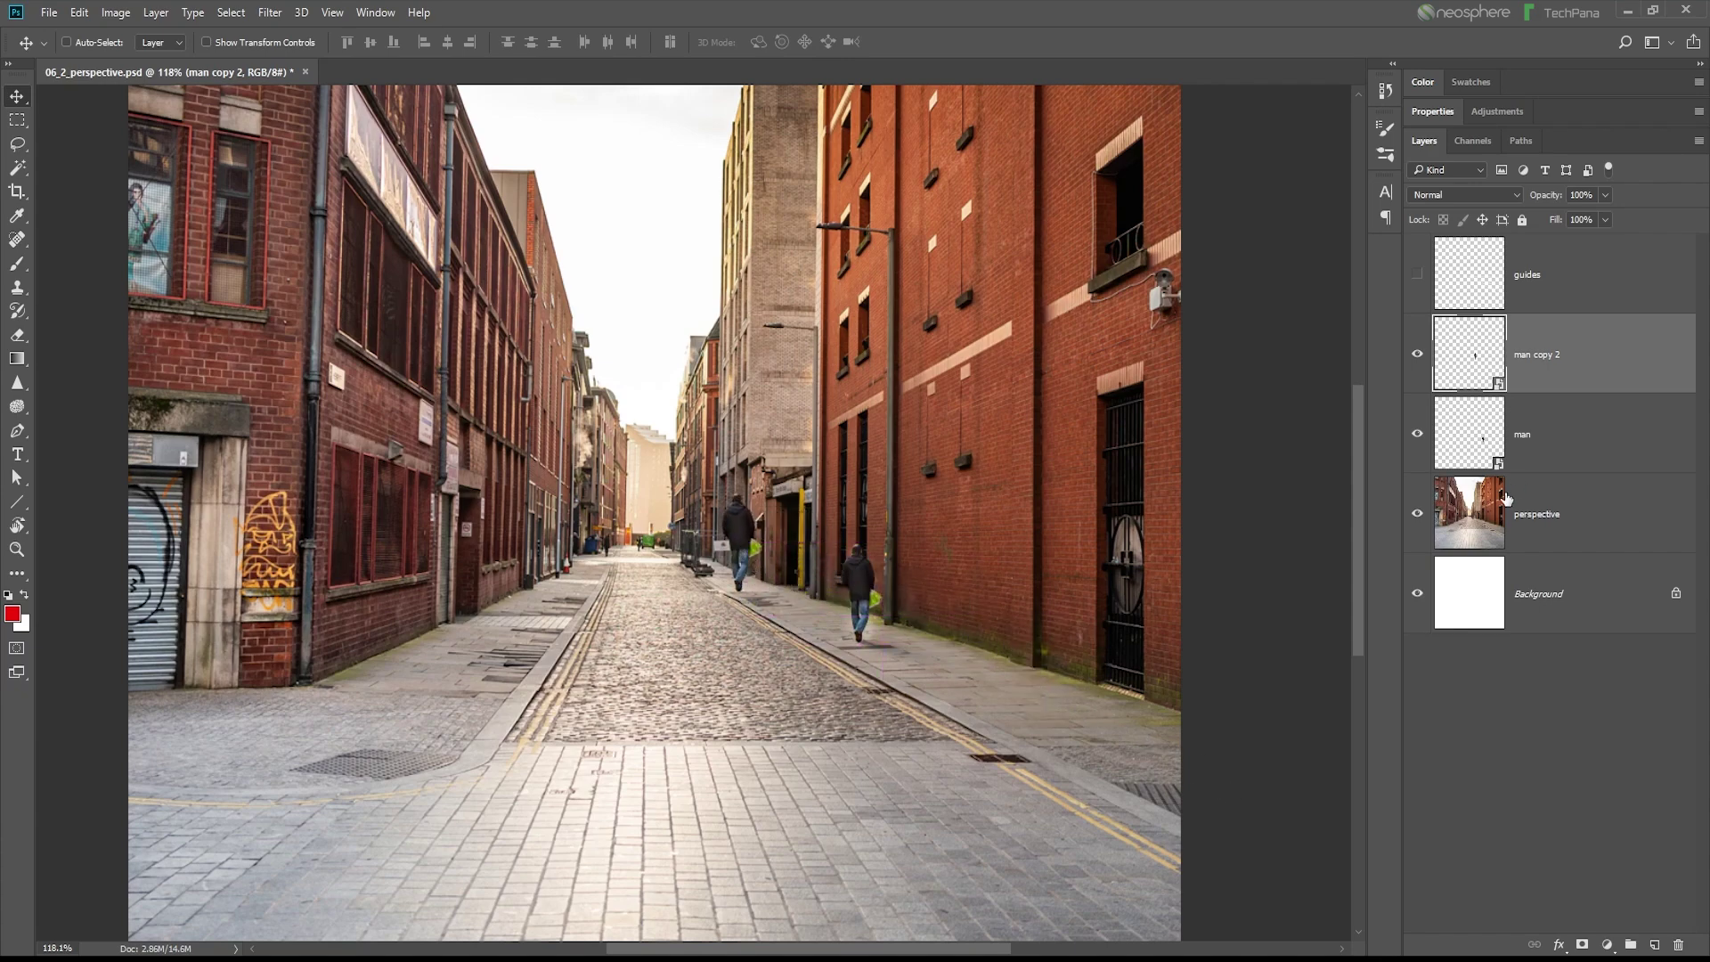
# Step: Hide the man copy 2 layer, show the guides, and examine the original man's head and feet against the lines
pyautogui.click(1417, 356)
pyautogui.click(1416, 278)
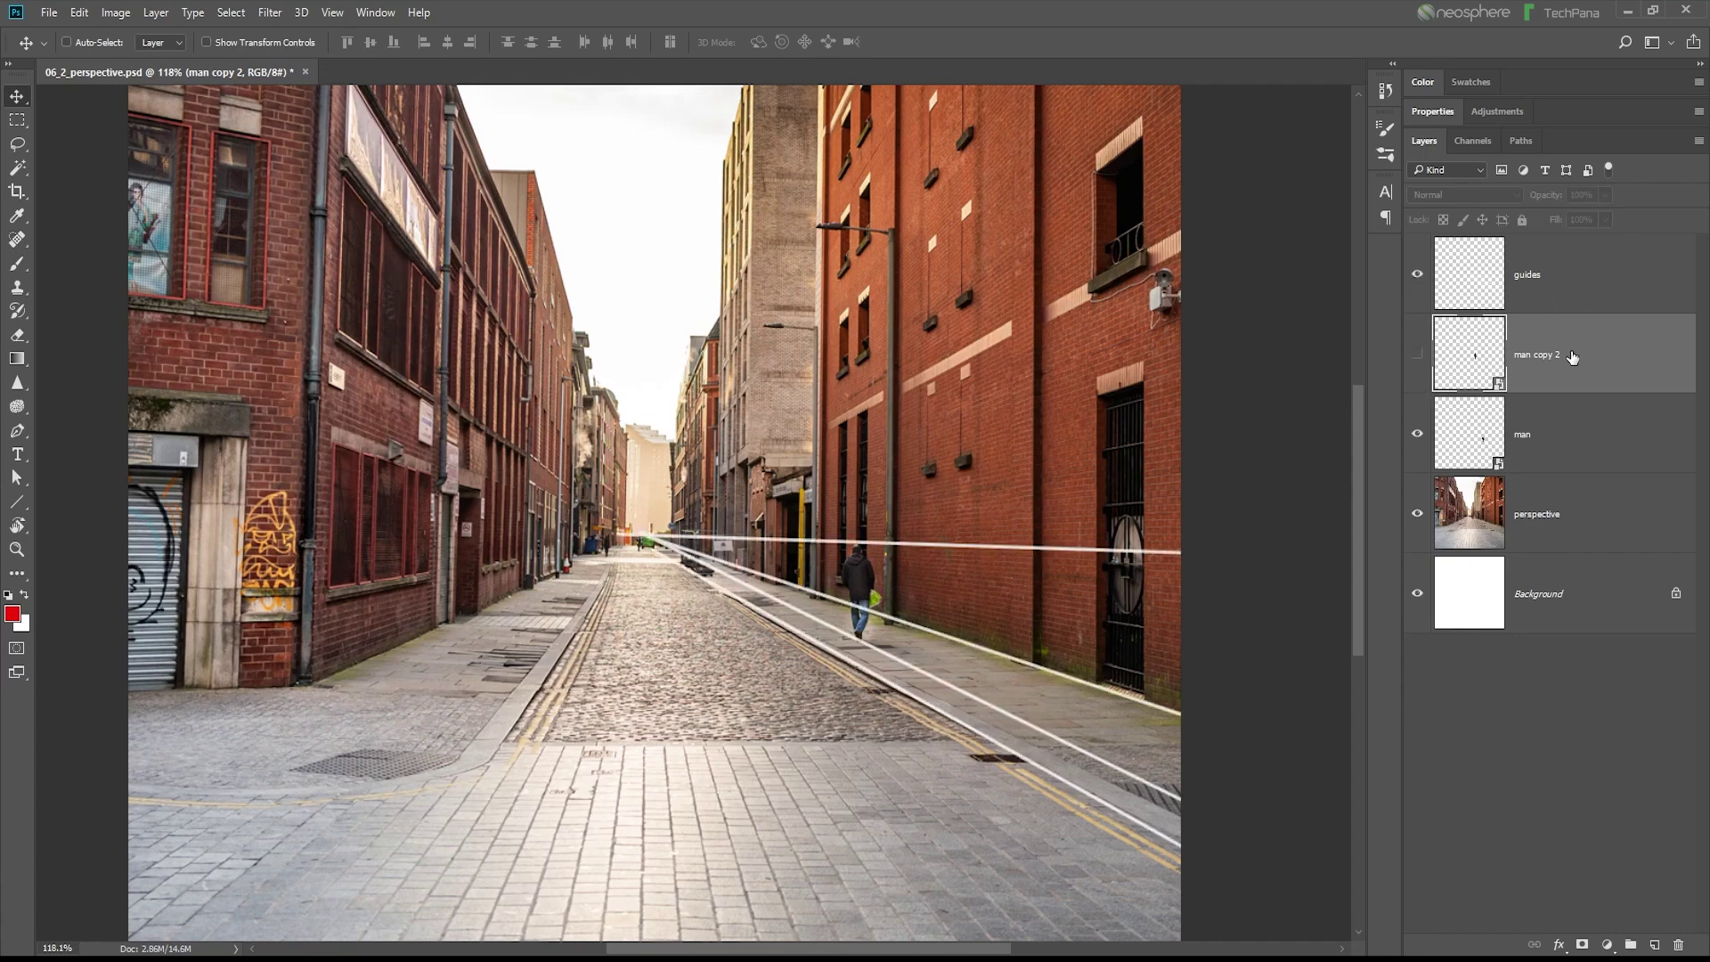
pyautogui.scroll(10, 851, 654)
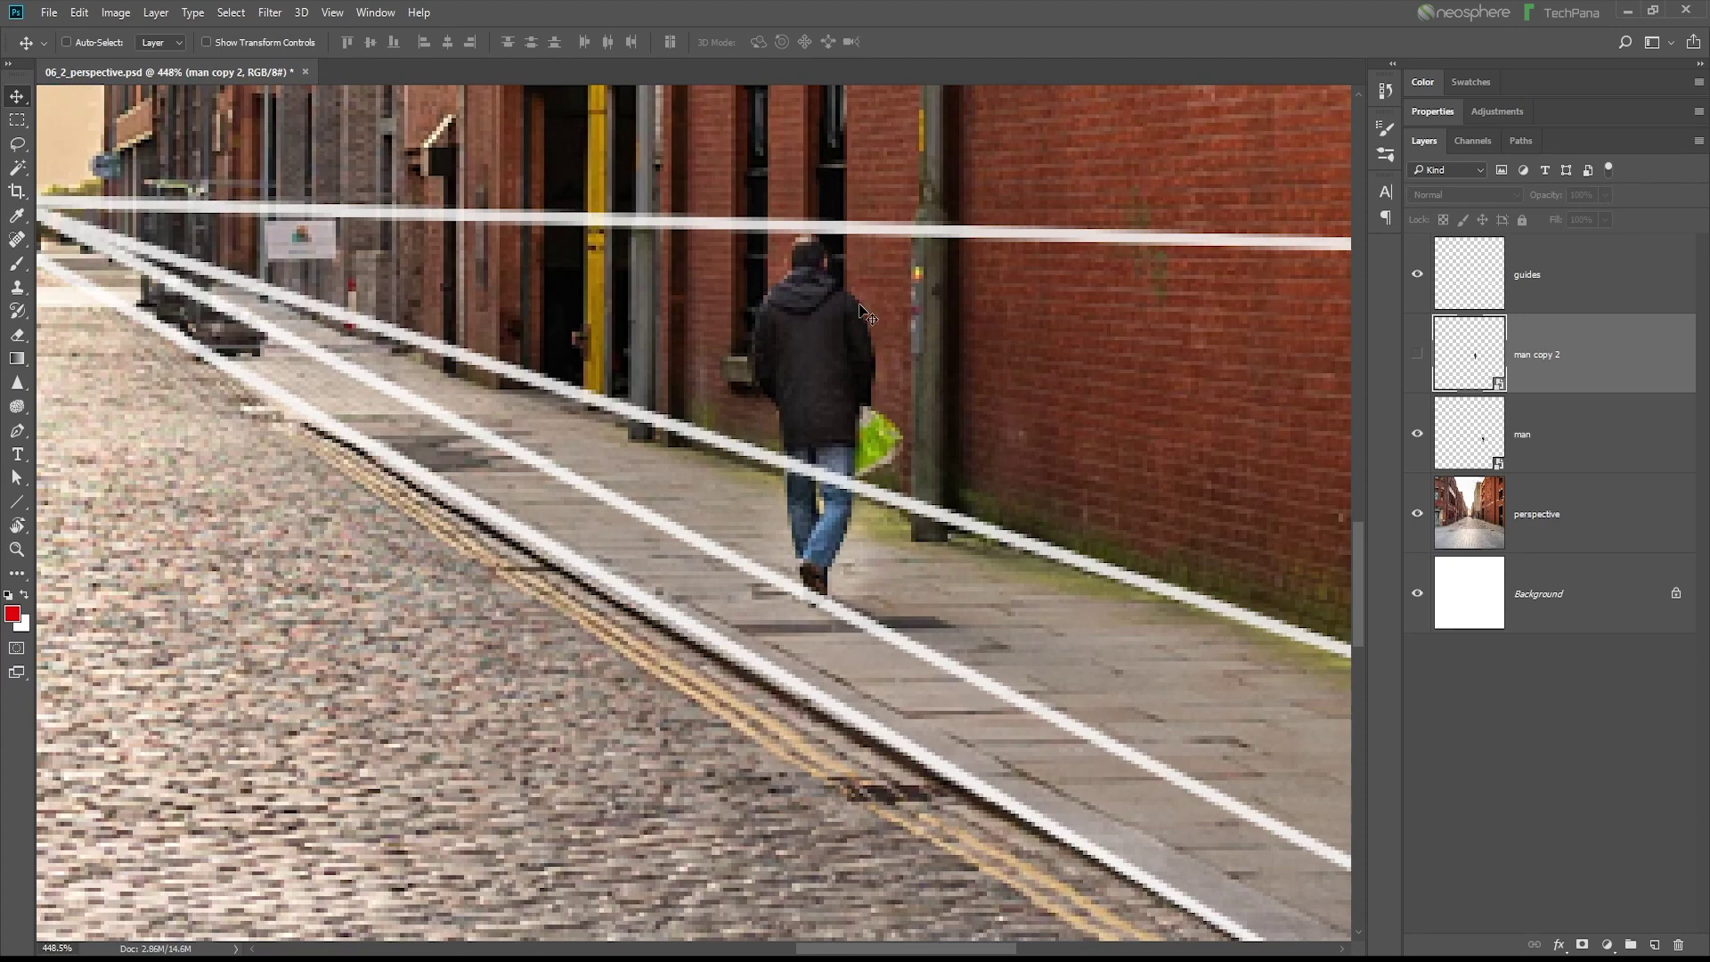
pyautogui.scroll(-6, 820, 258)
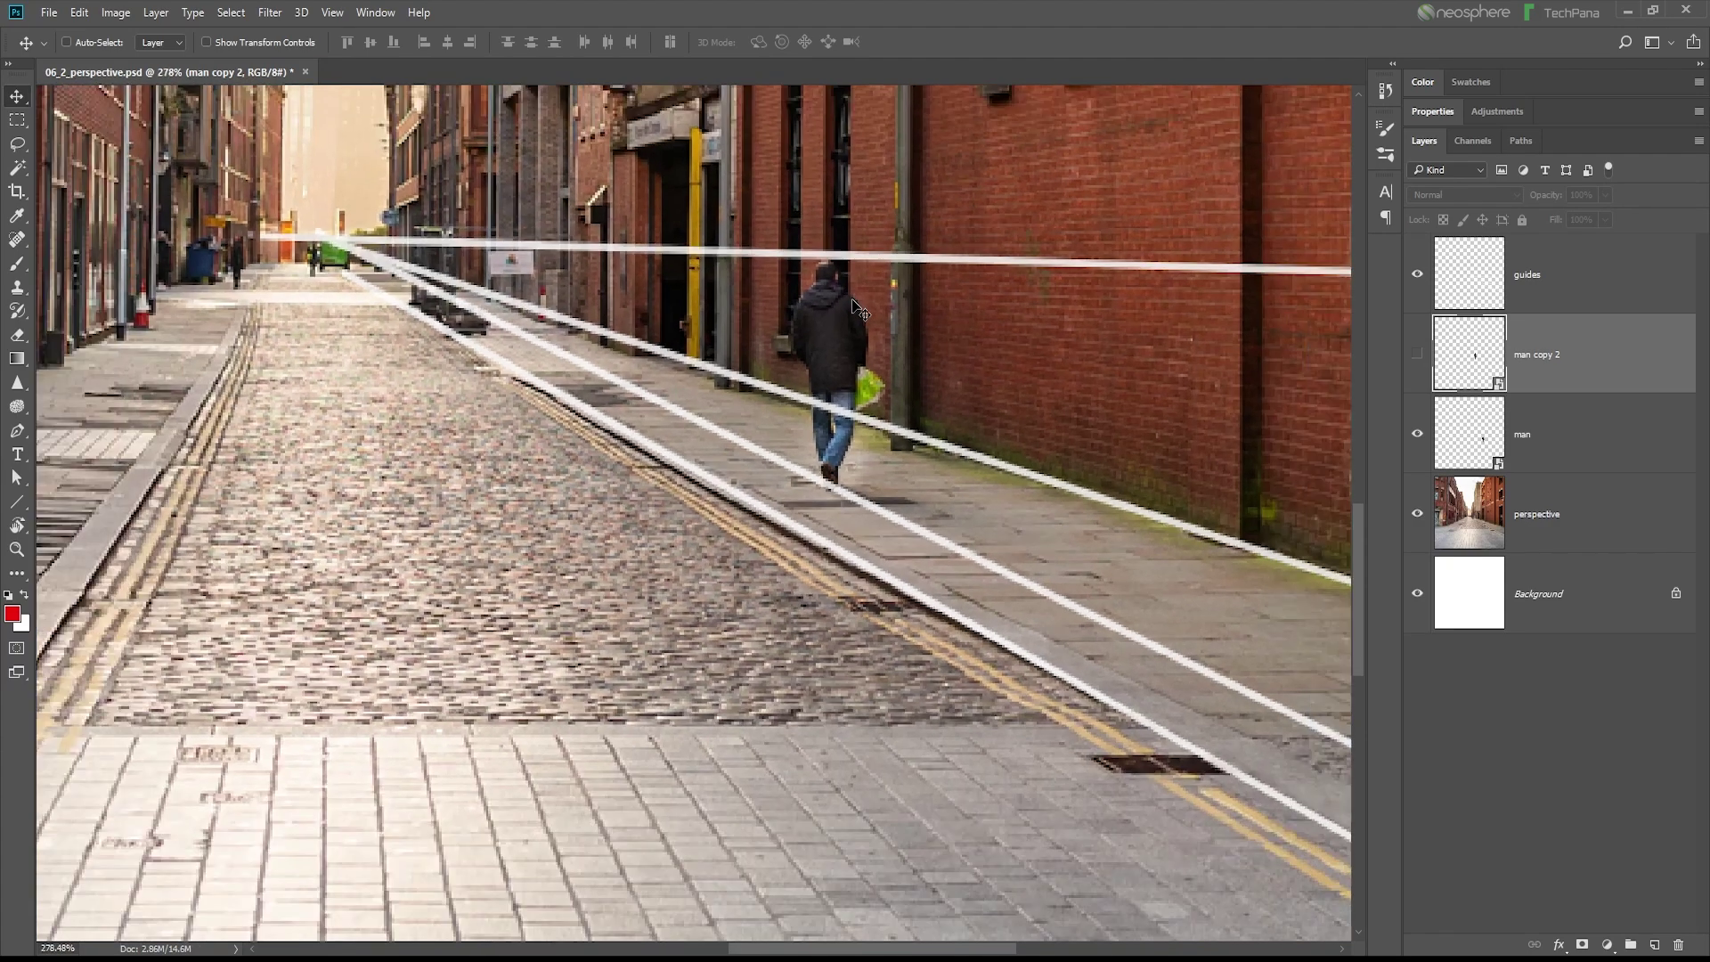
# Step: Show man copy 2 and duplicate it into the foreground with its feet at the sidewalk guide line
pyautogui.click(1416, 354)
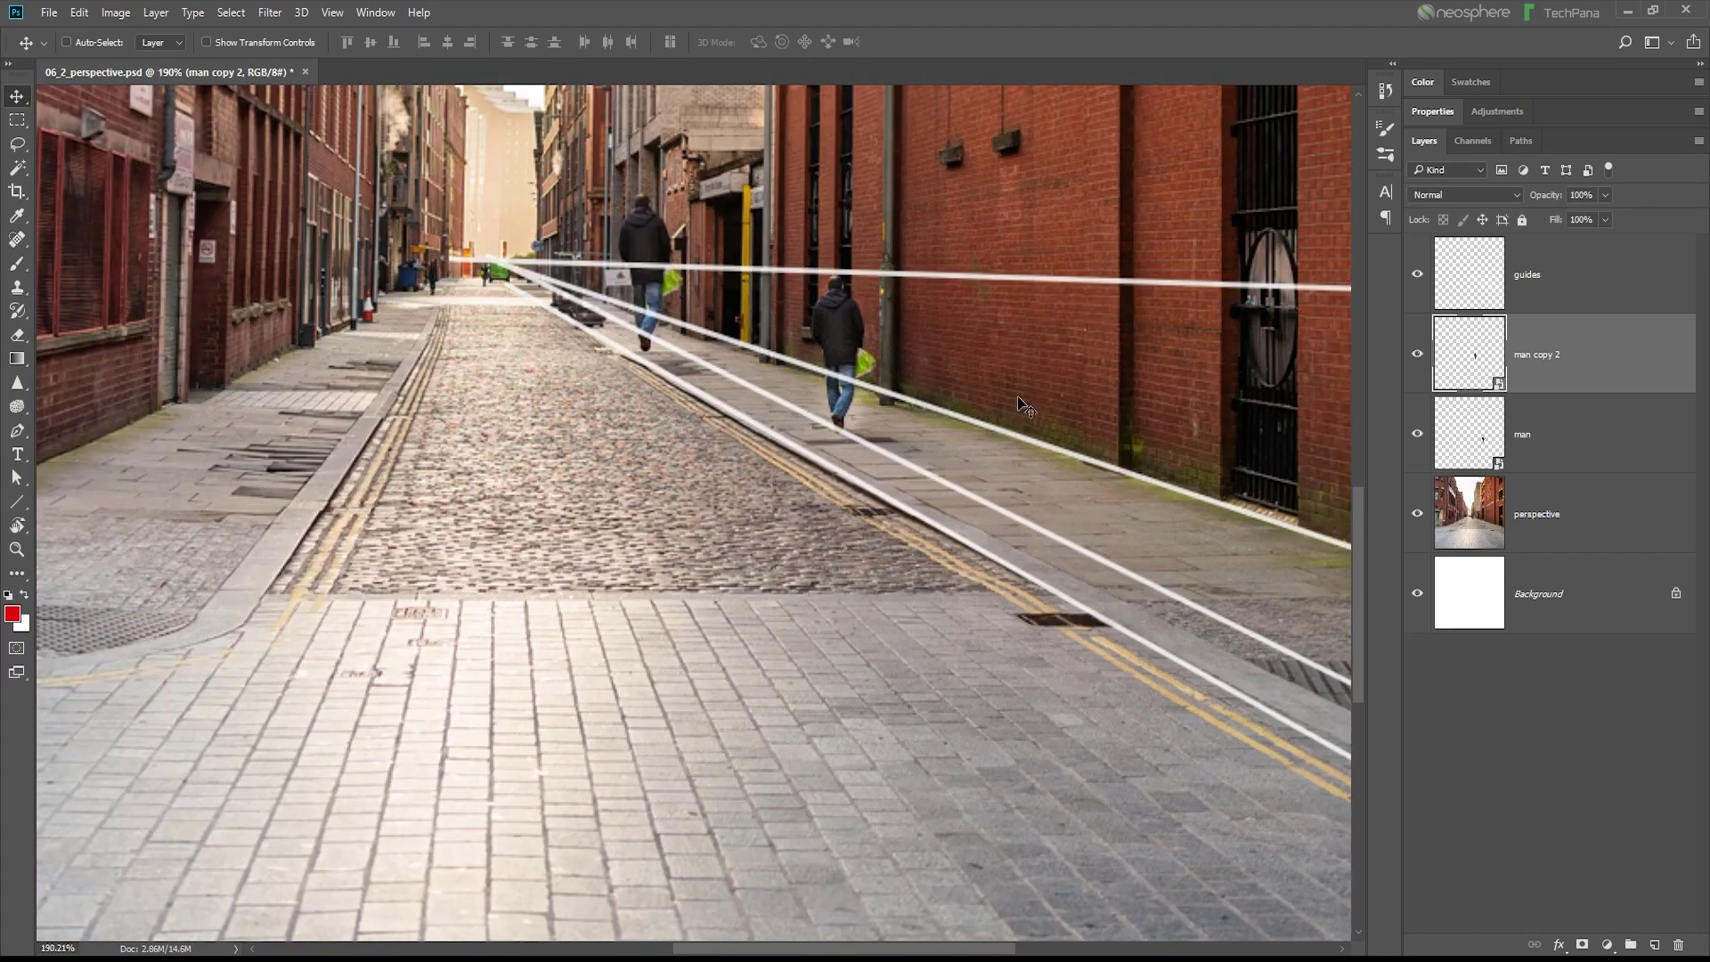
pyautogui.moveTo(664, 283); pyautogui.dragTo(1225, 465)
pyautogui.scroll(-3, 1033, 525)
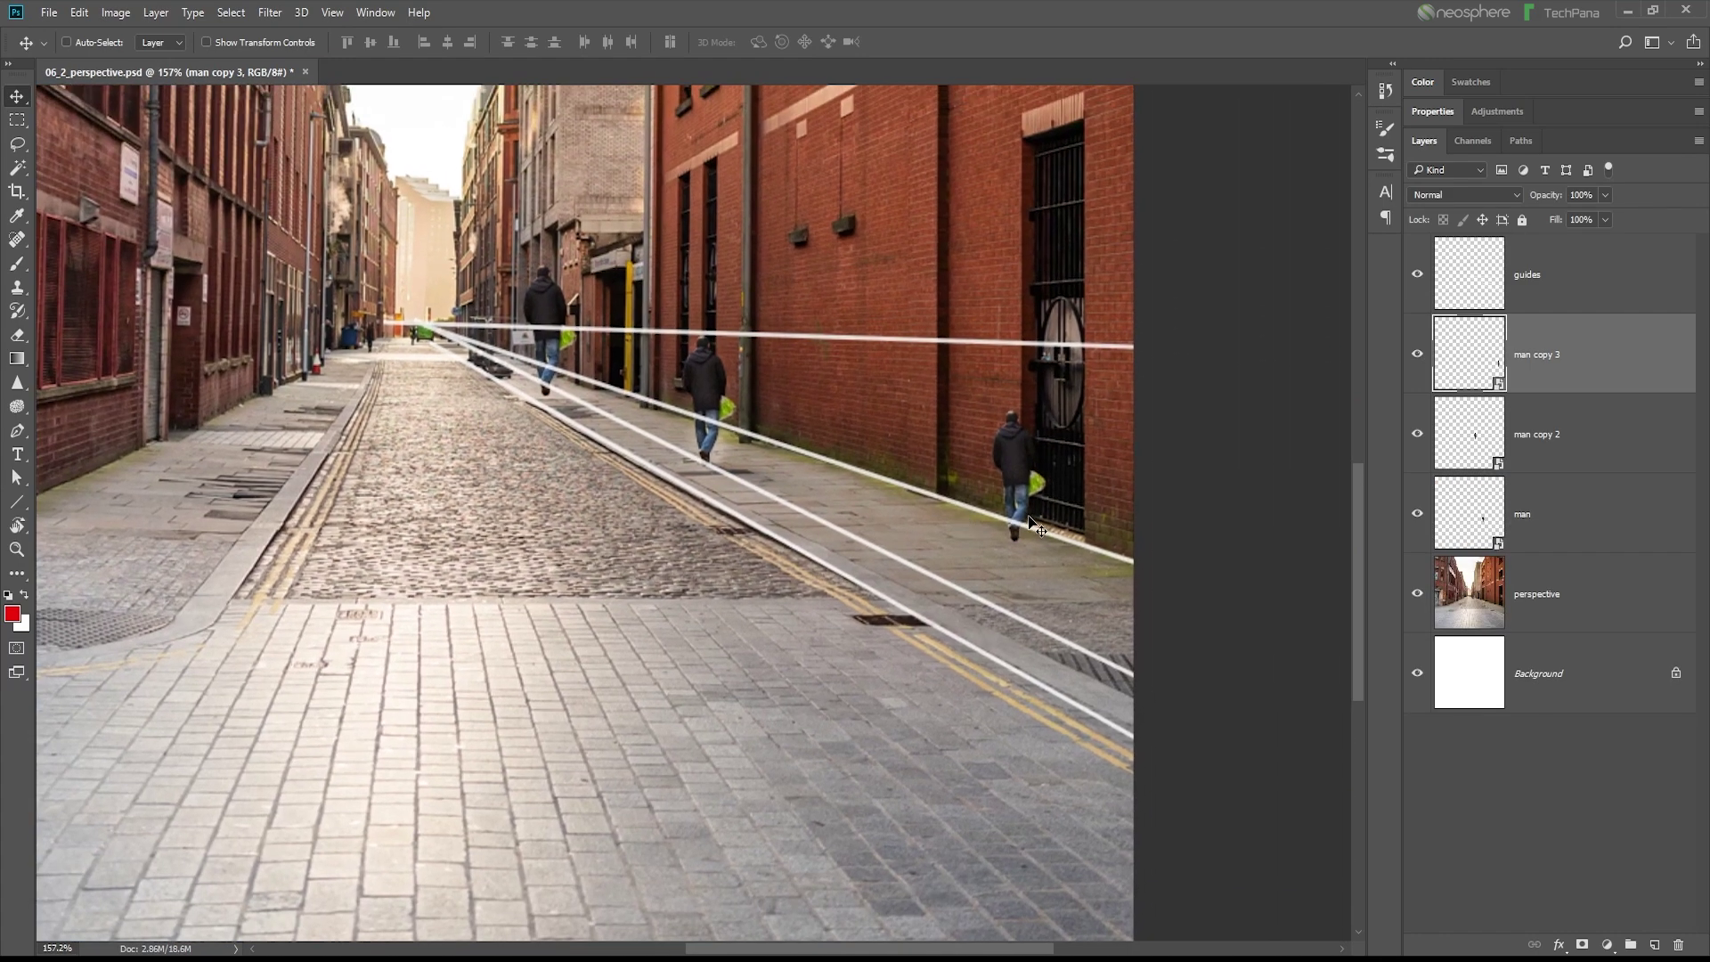
pyautogui.moveTo(1031, 522); pyautogui.dragTo(1046, 601)
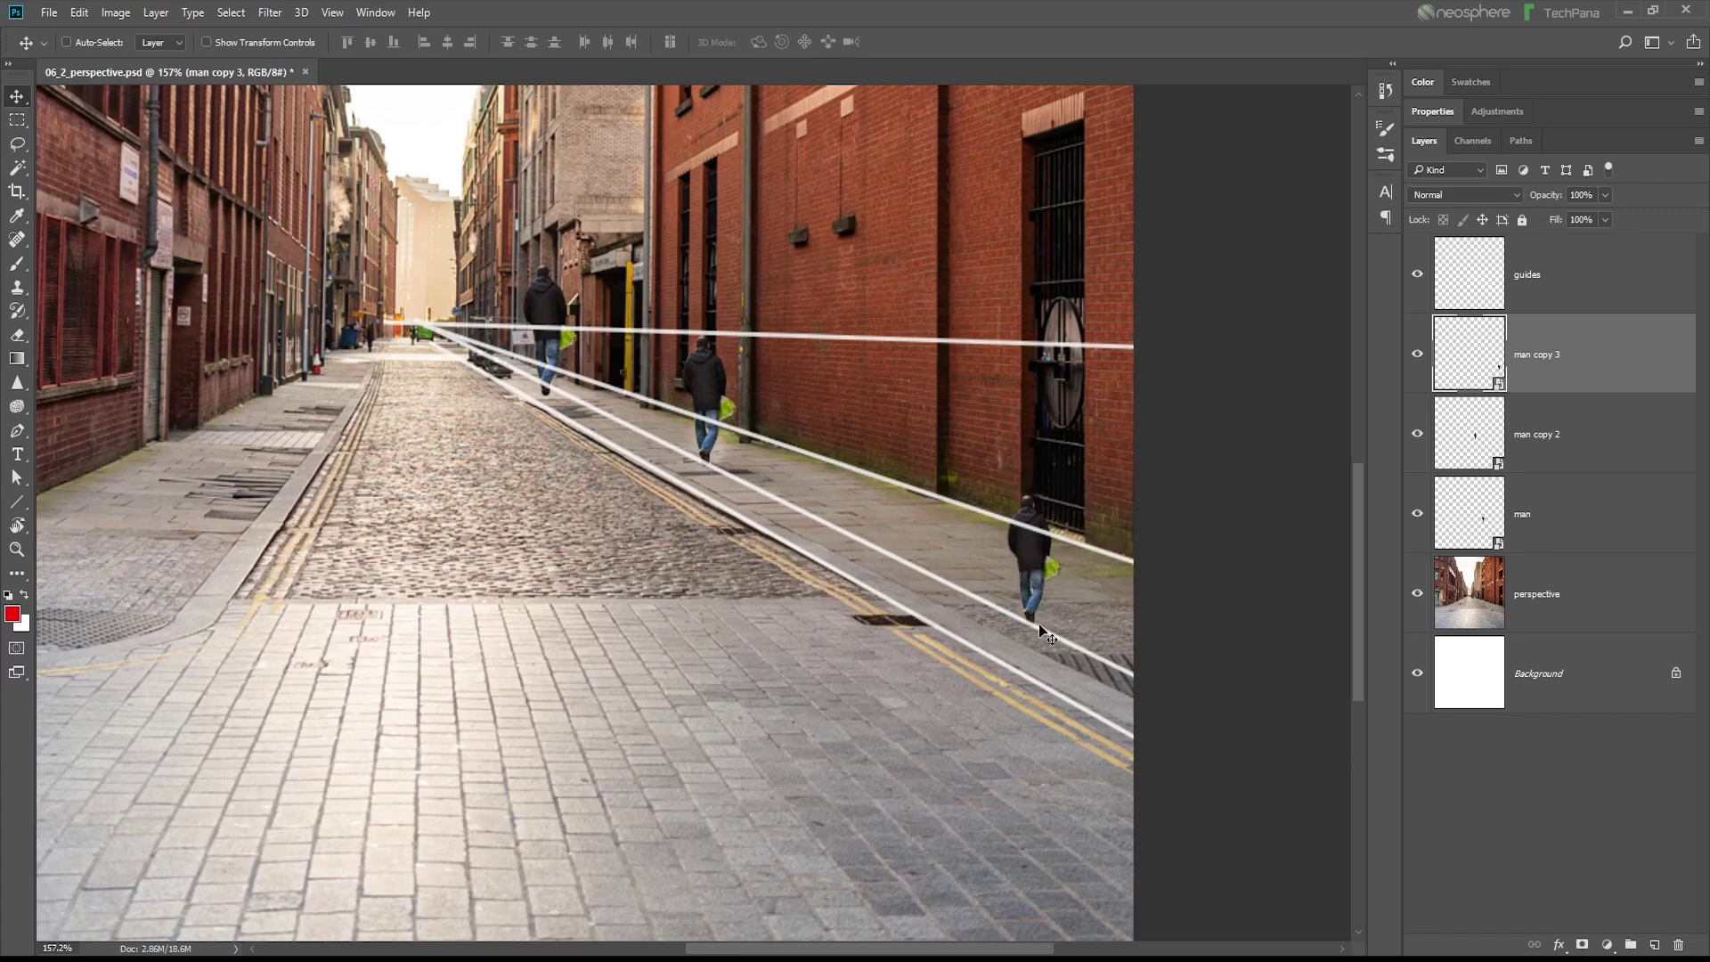
# Step: Scale the foreground man with Free Transform to about 202% so he fits between the horizon and sidewalk guides
pyautogui.click(80, 15)
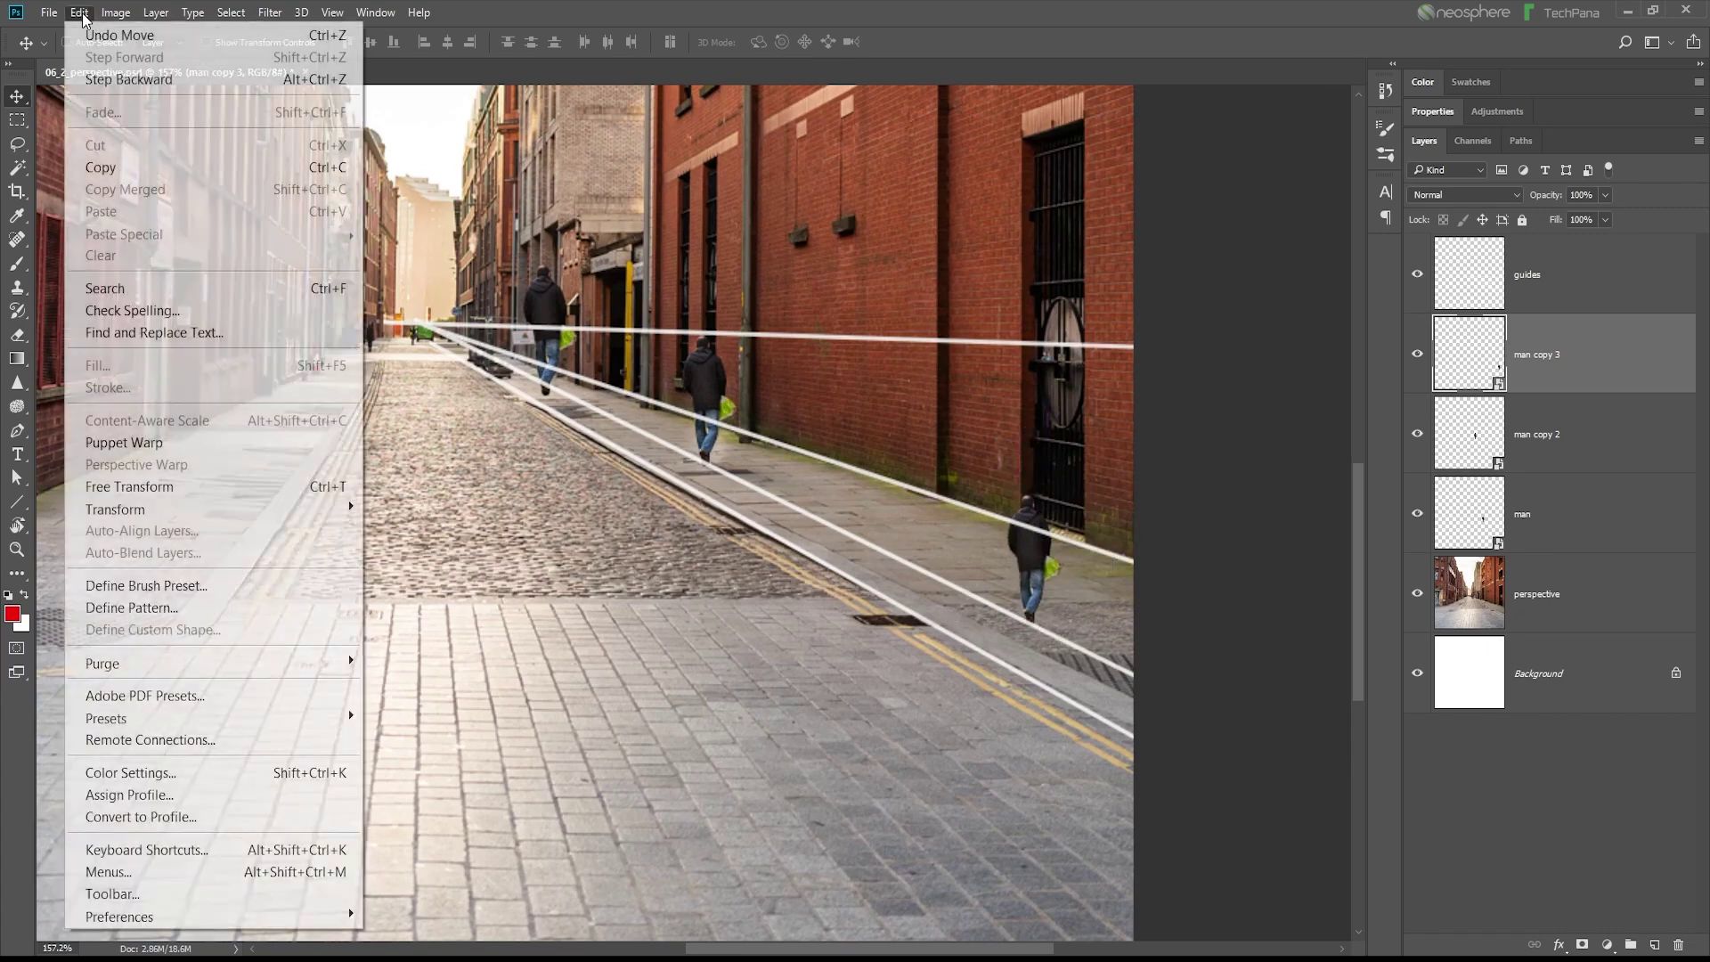
pyautogui.click(213, 486)
pyautogui.moveTo(1006, 495); pyautogui.dragTo(942, 341)
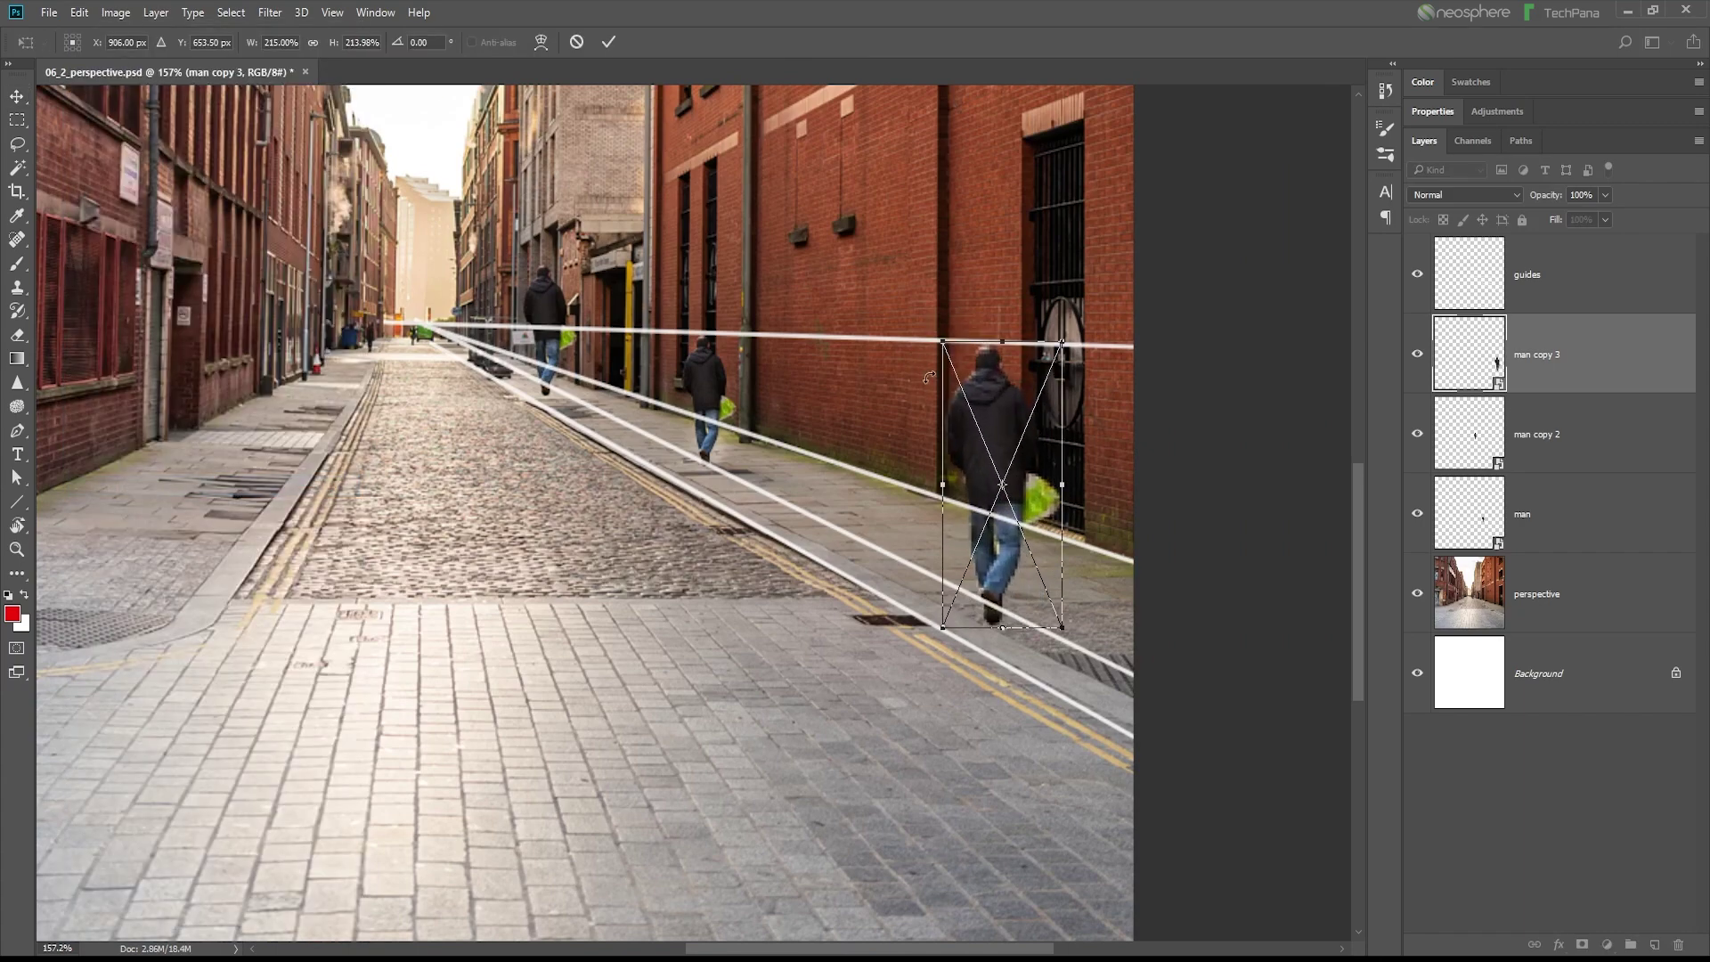
pyautogui.moveTo(944, 627); pyautogui.dragTo(958, 617)
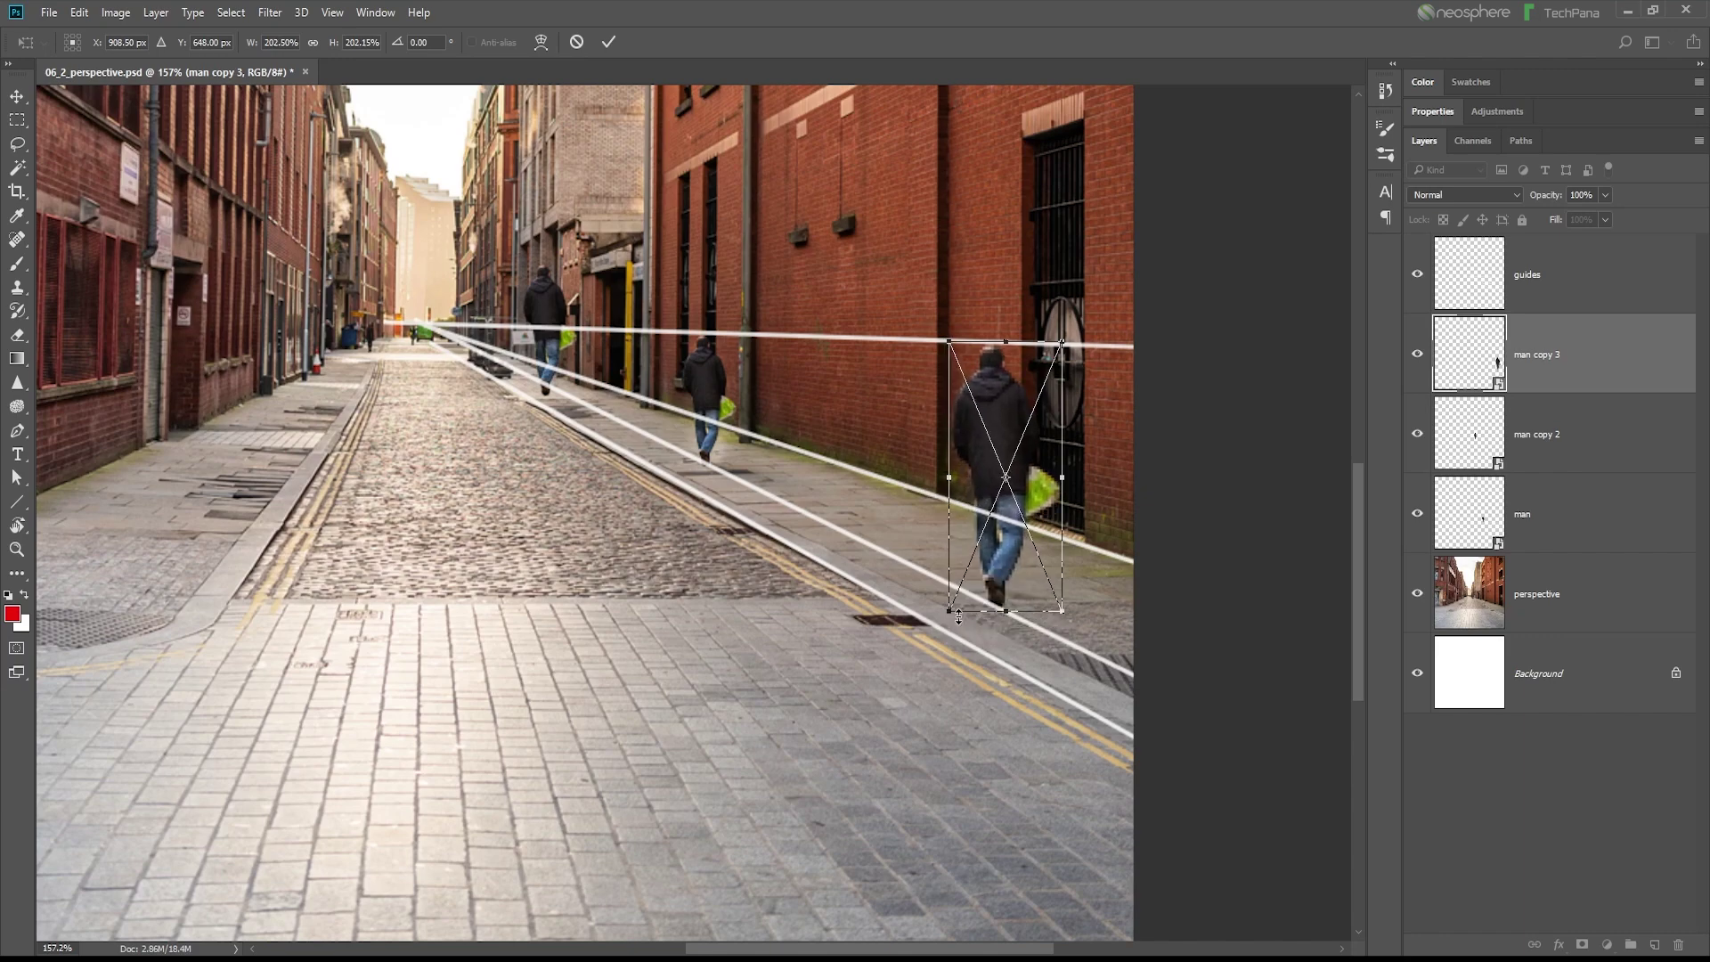
pyautogui.click(610, 51)
# Step: Select man copy 2 and scale the distant man with Free Transform to about 50% to fit between the guides
pyautogui.click(1548, 465)
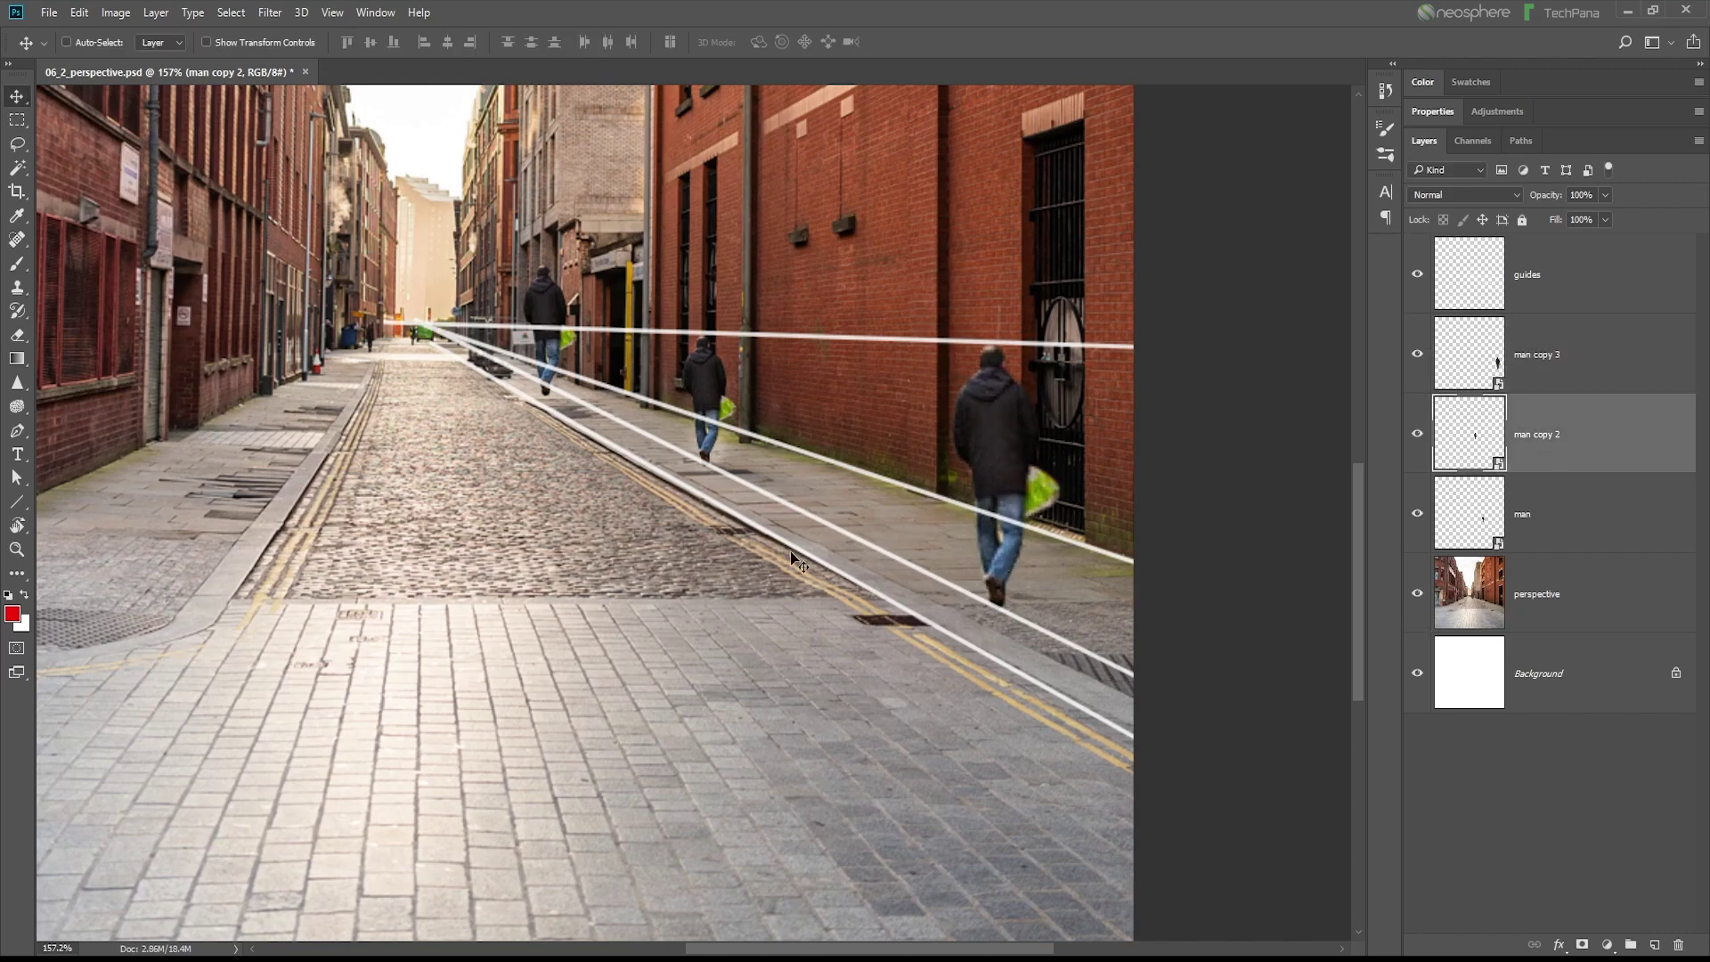
pyautogui.click(85, 12)
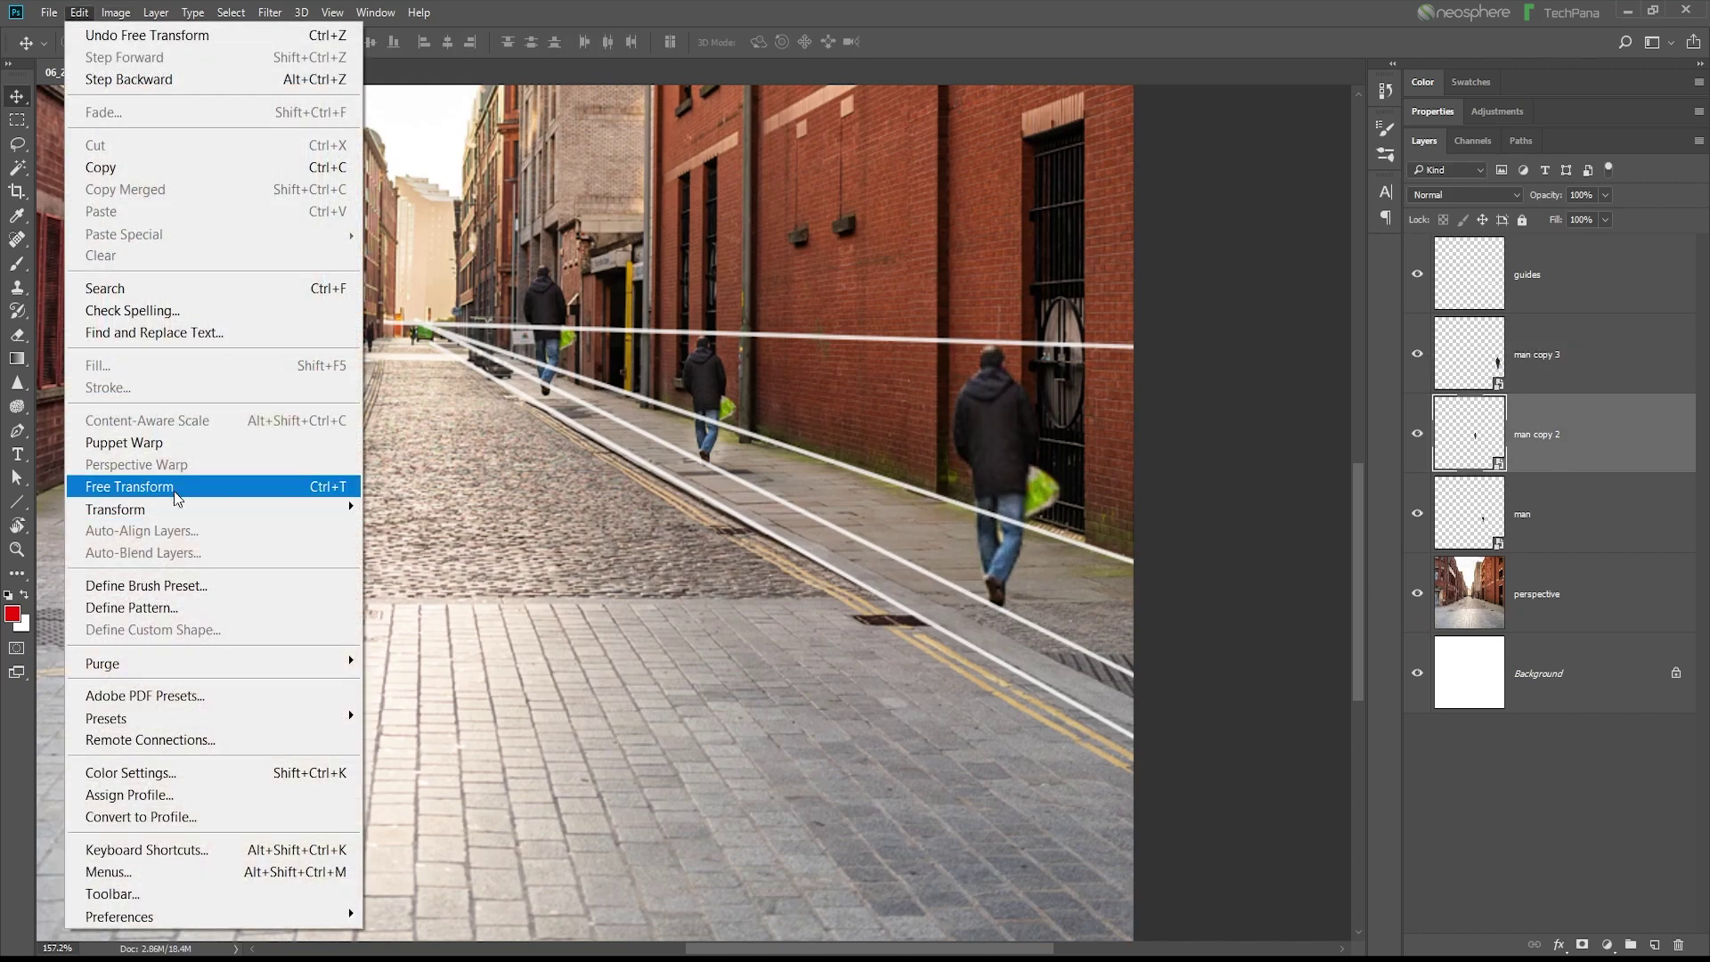
pyautogui.click(170, 486)
pyautogui.scroll(5, 625, 422)
pyautogui.scroll(2, 626, 423)
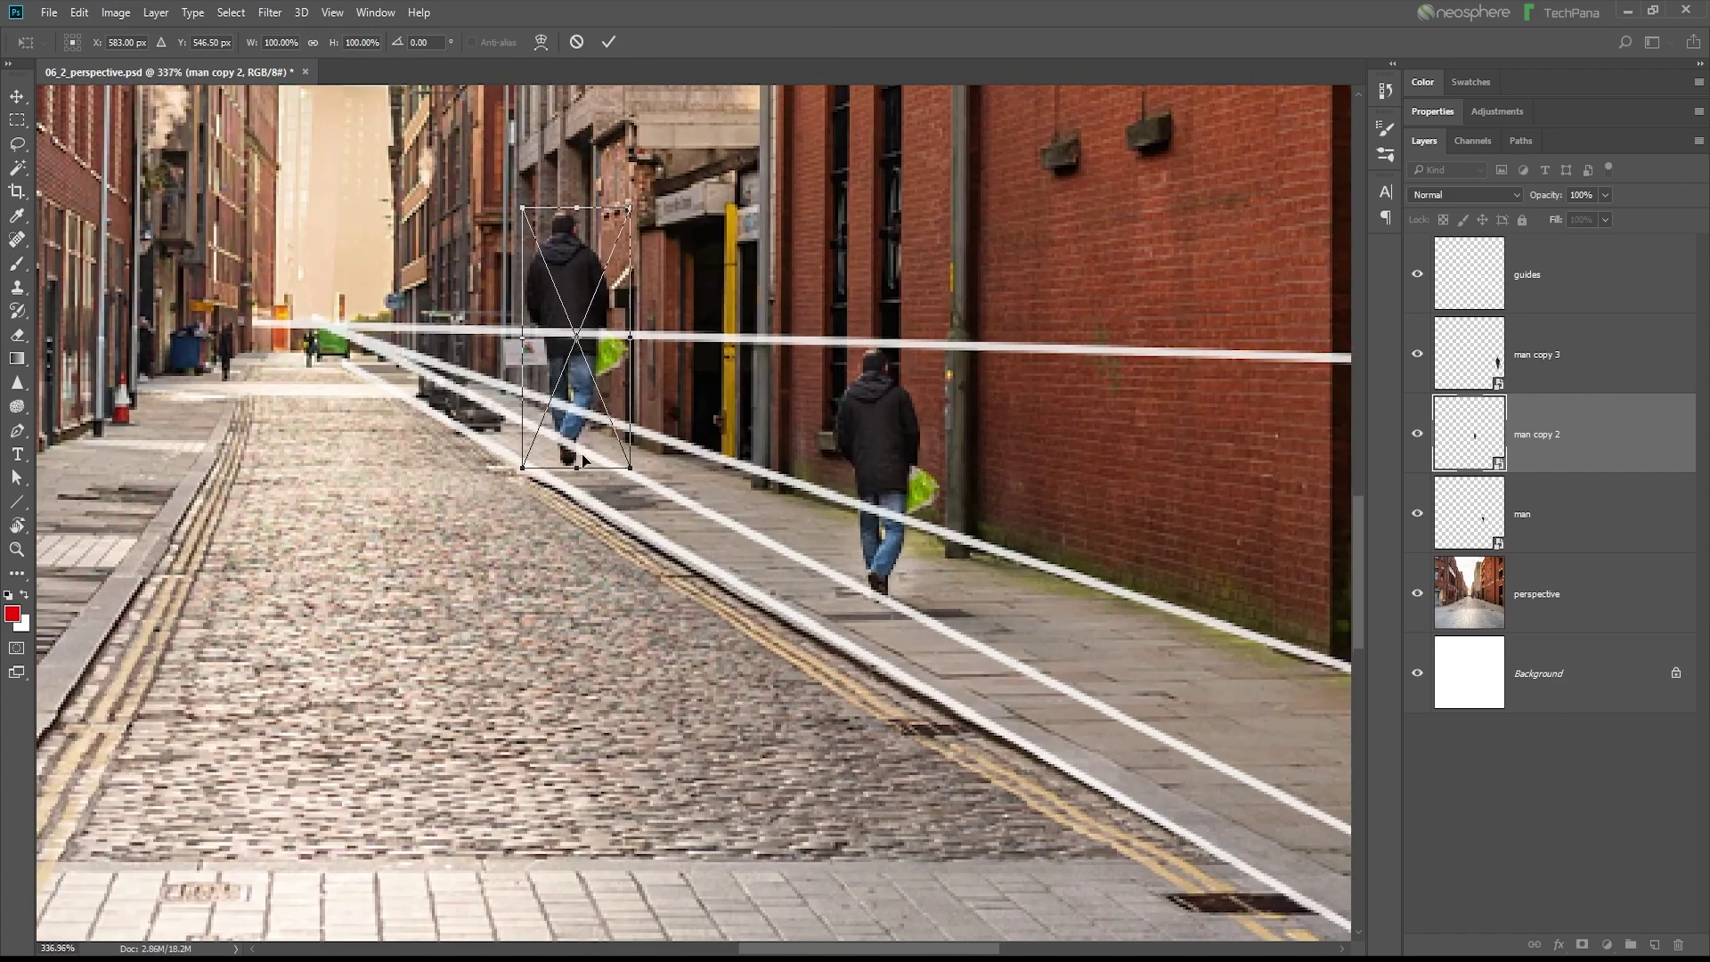
pyautogui.moveTo(500, 122); pyautogui.dragTo(575, 298)
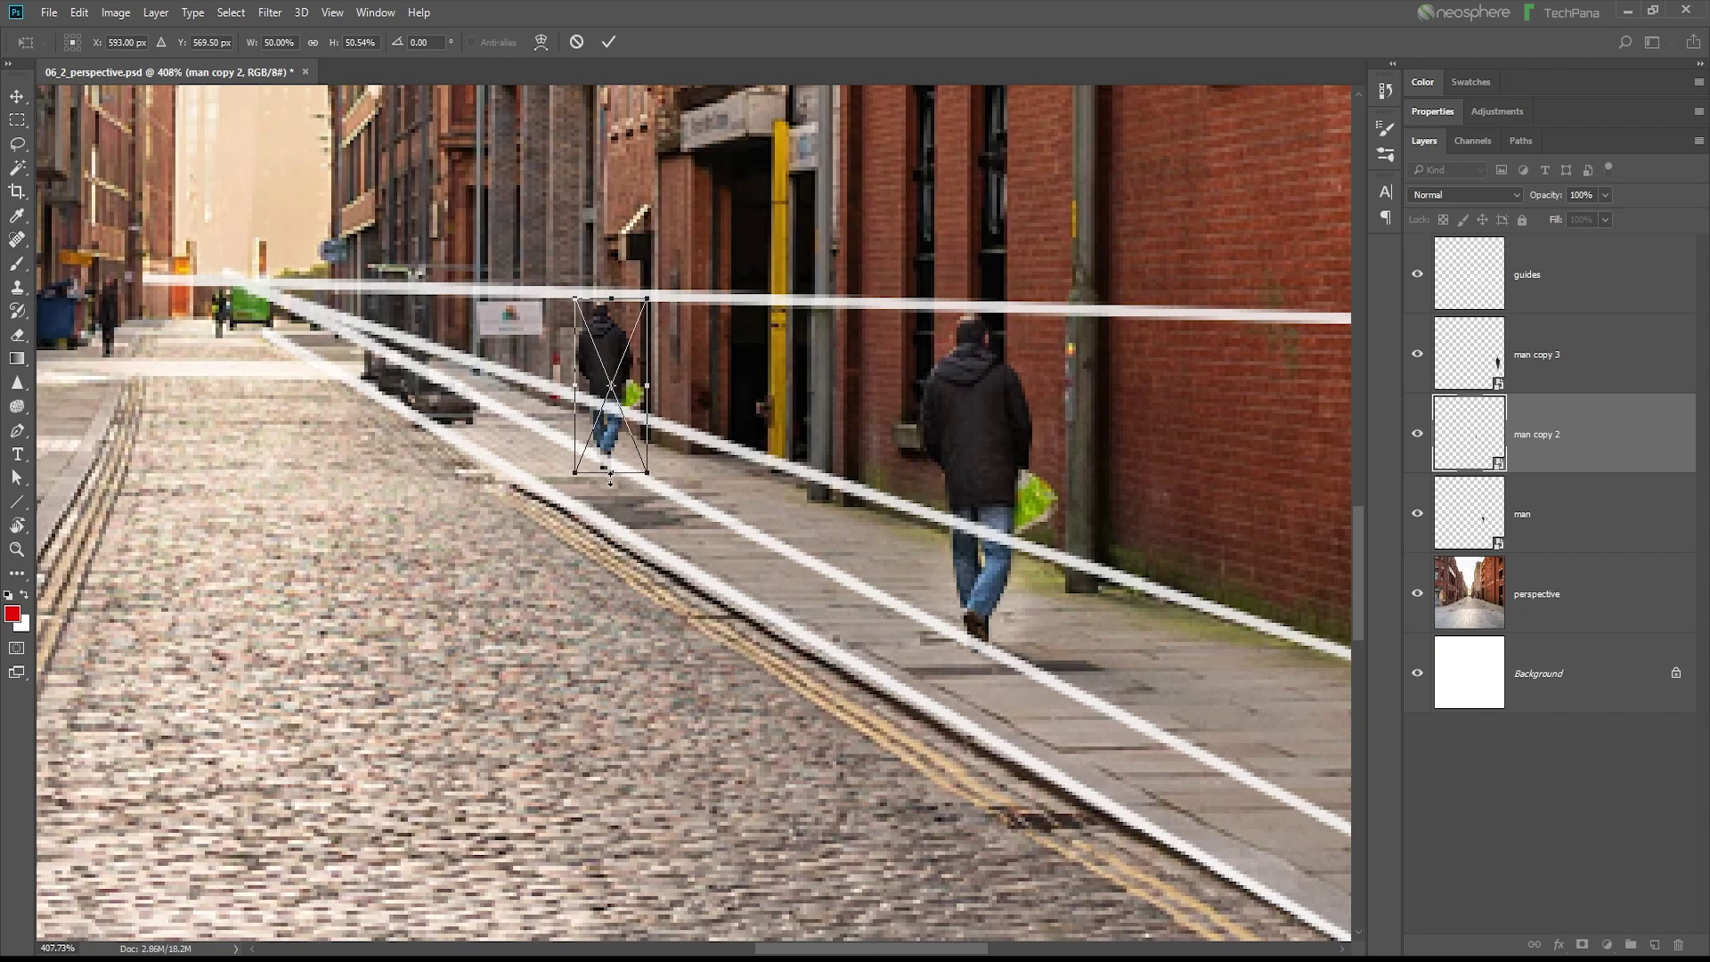
pyautogui.moveTo(570, 480); pyautogui.dragTo(574, 470)
pyautogui.press('Return')
# Step: Hide the guides layer and view the three men in the whole street scene
pyautogui.scroll(-3, 574, 470)
pyautogui.scroll(-4, 606, 446)
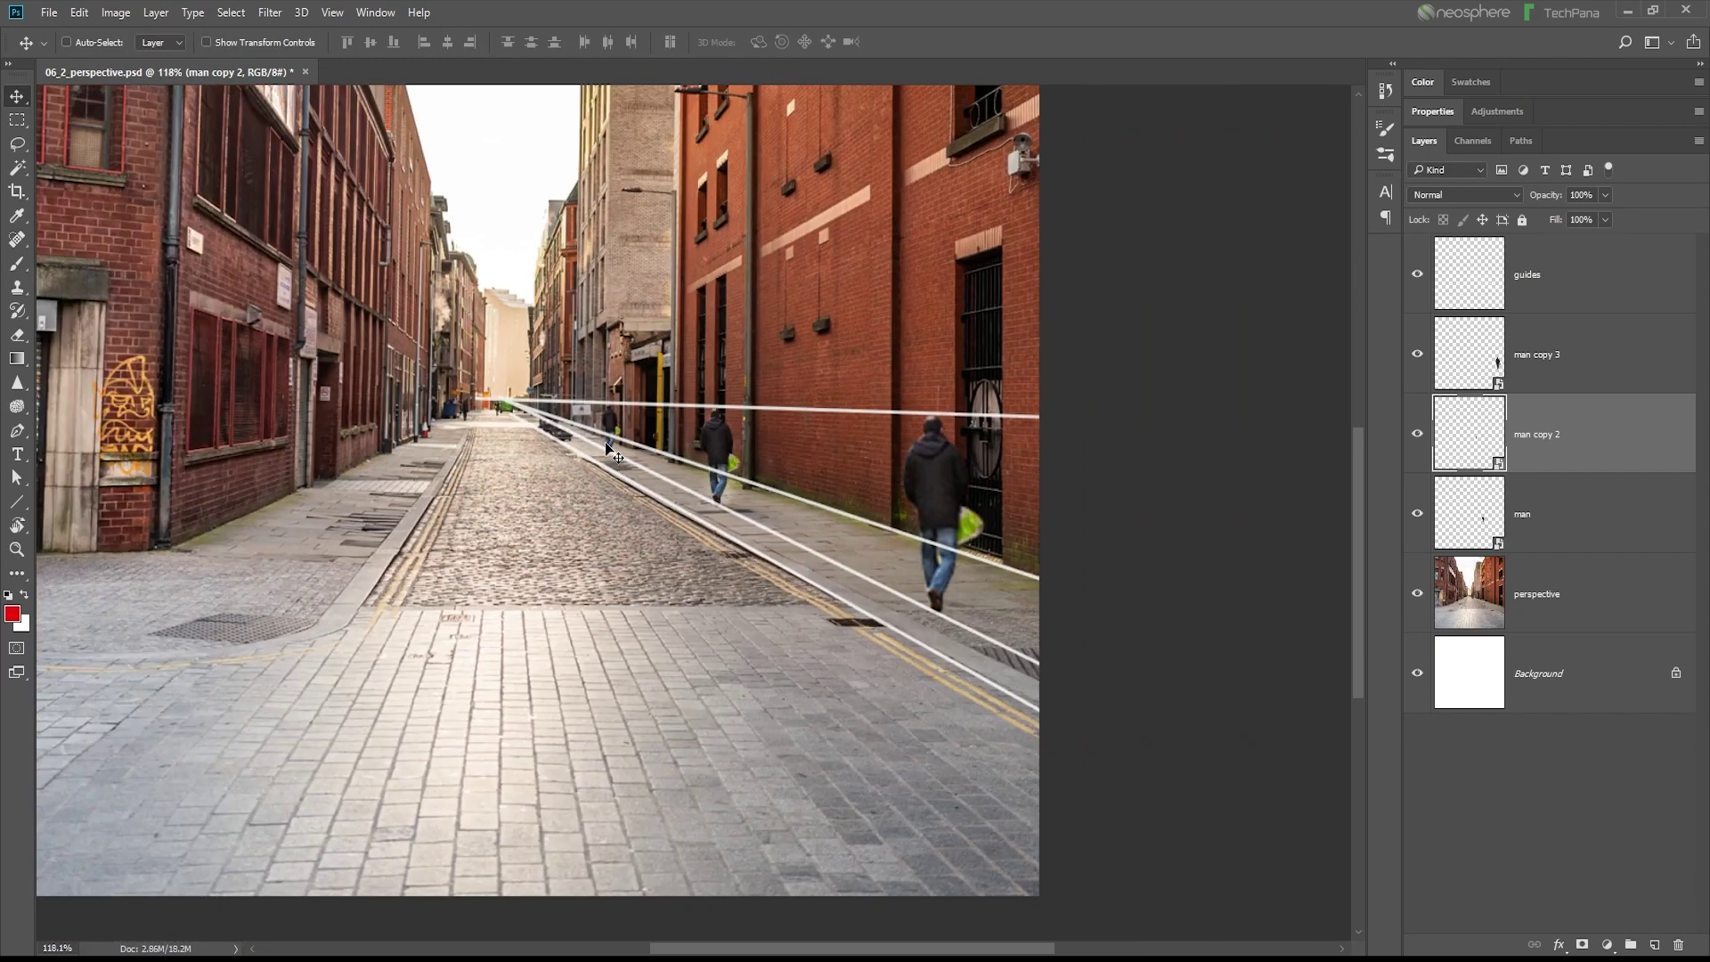
pyautogui.click(1415, 283)
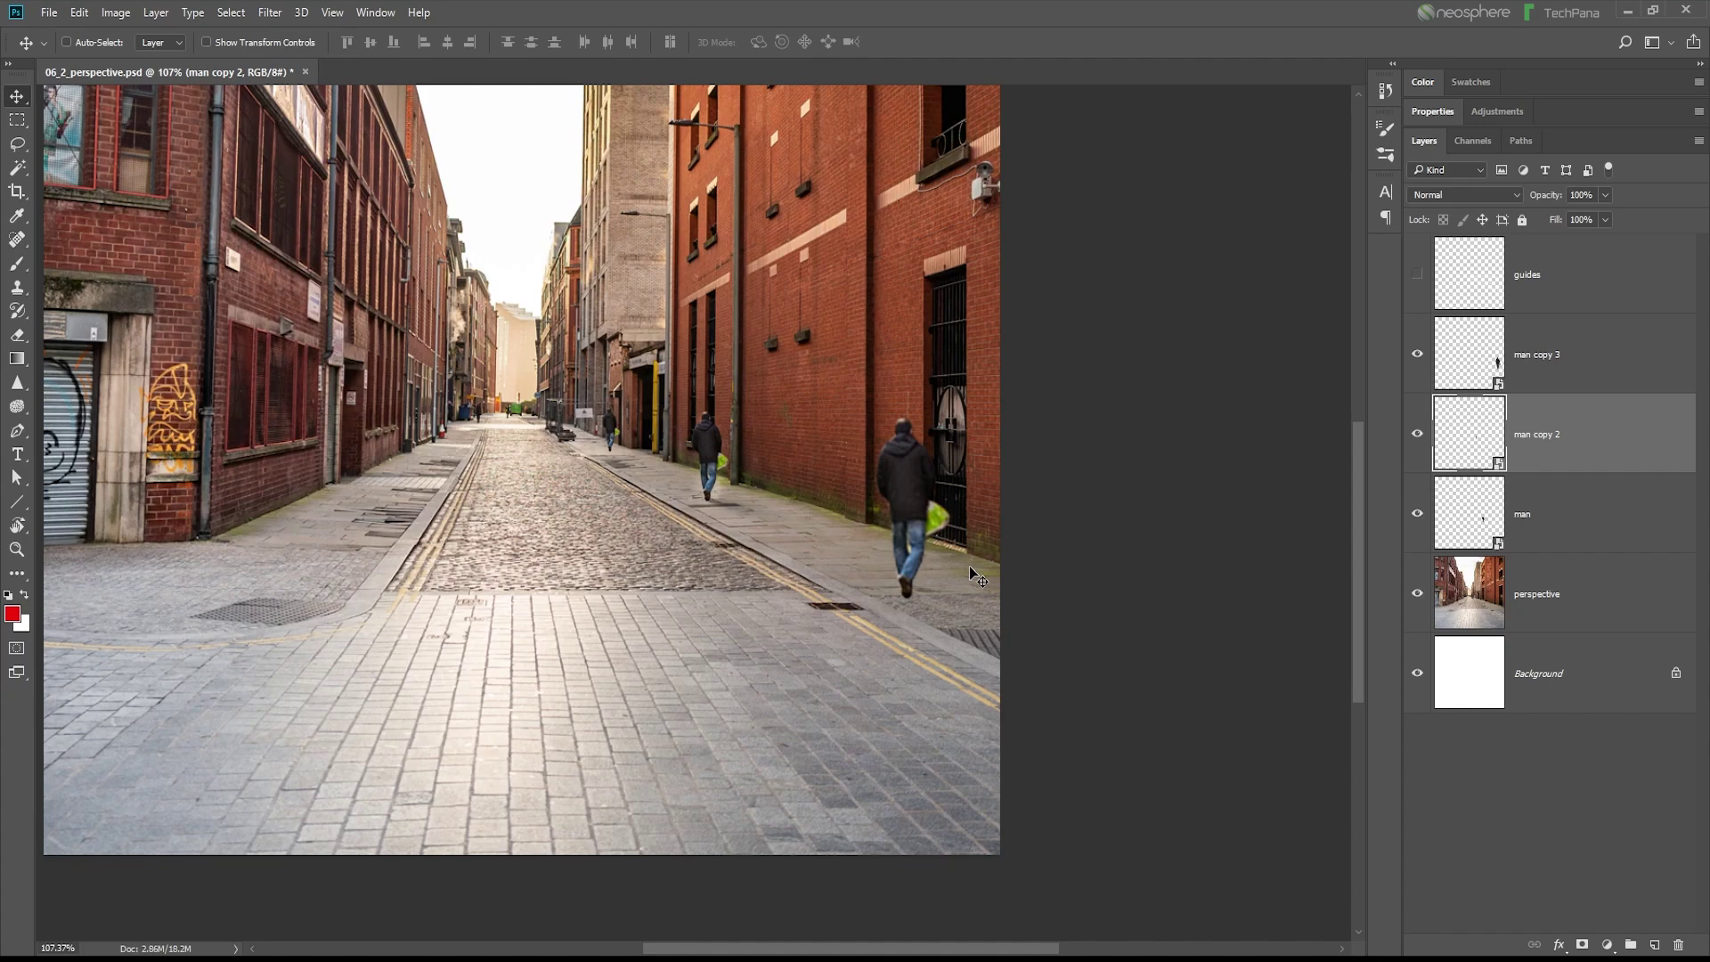
pyautogui.scroll(-3, 936, 581)
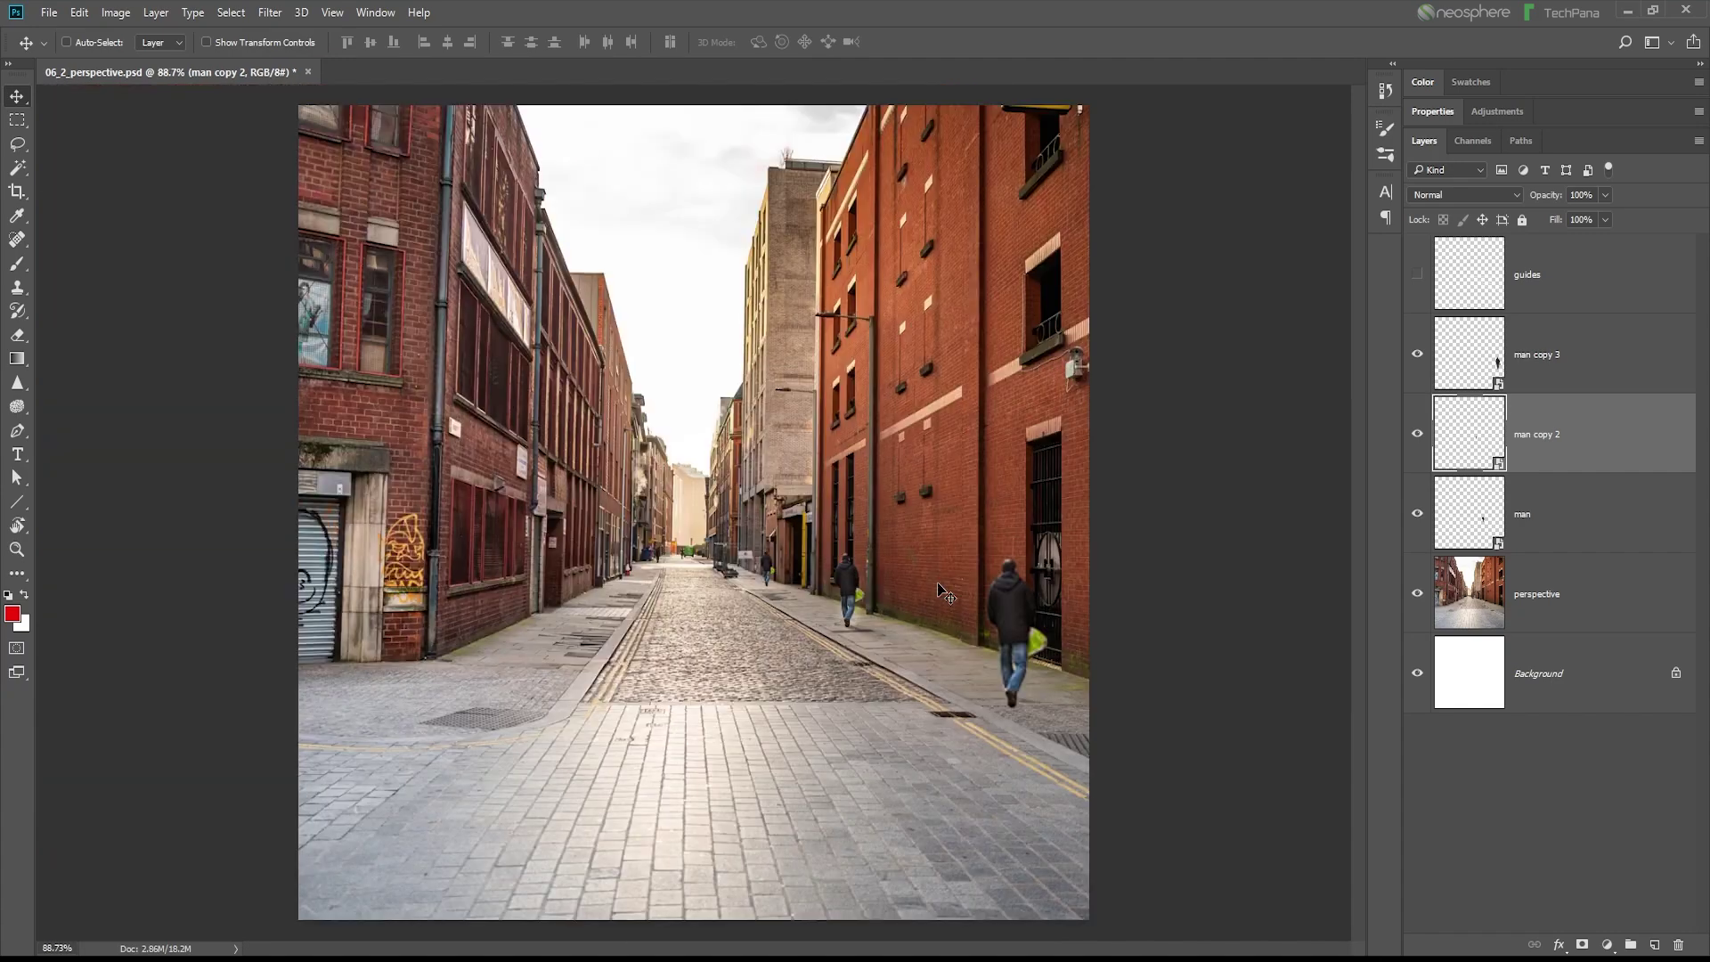